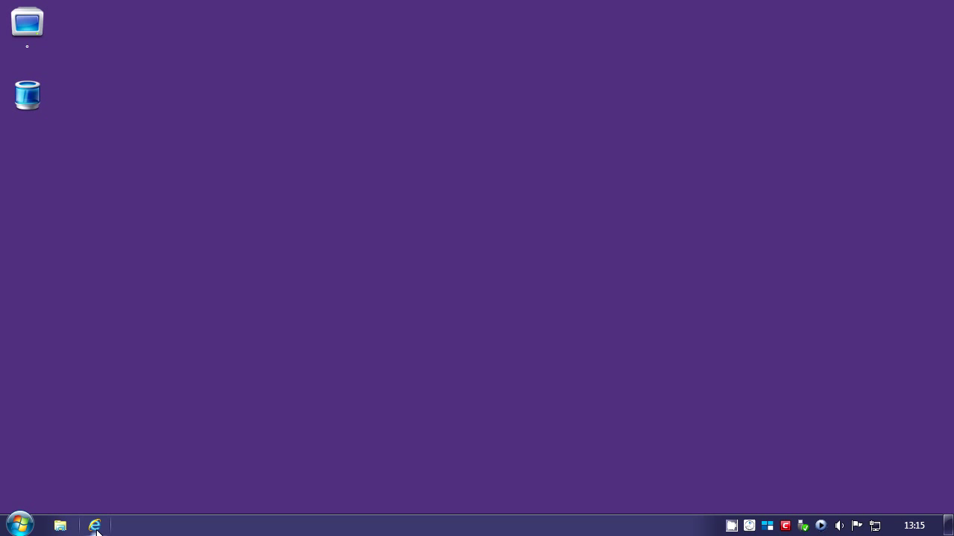
# - In Internet Explorer, search Google for 'gimp portable' and start the PortableApps.com GIMP Portable download
pyautogui.click(96, 526)
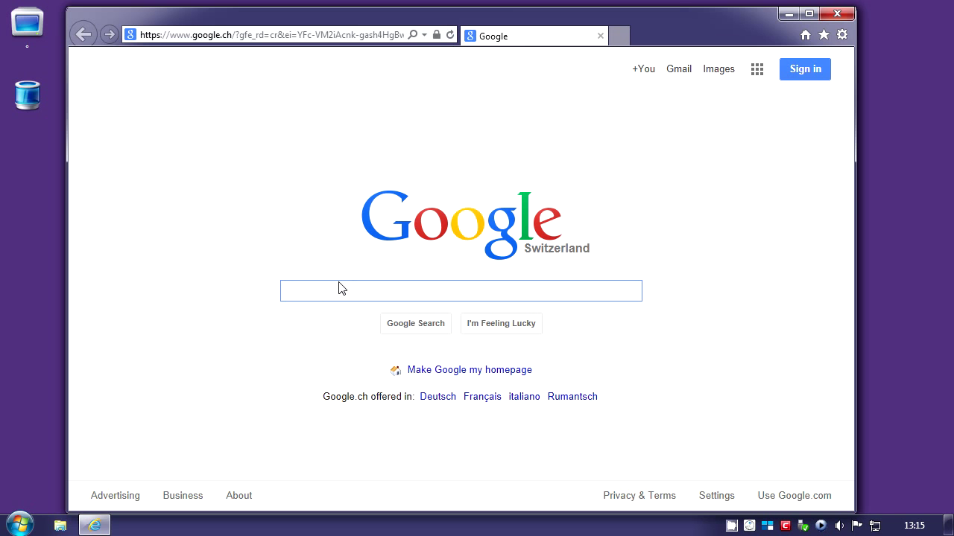
pyautogui.write('gi')
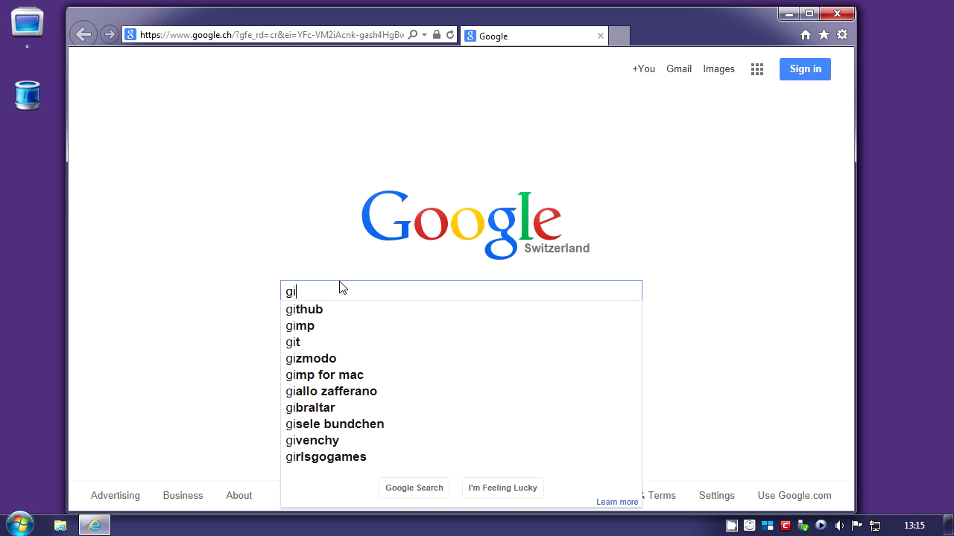
pyautogui.write('mp portable')
pyautogui.press('Return')
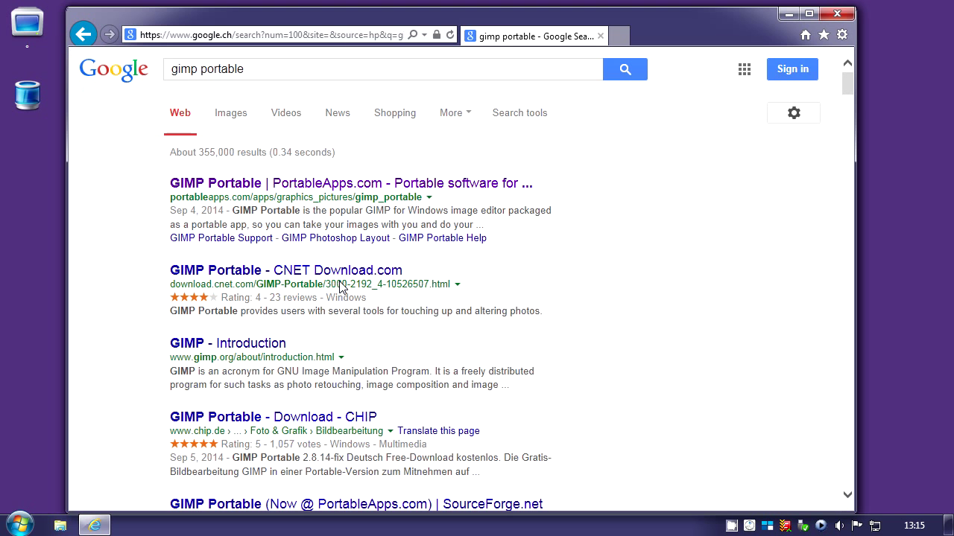
pyautogui.click(202, 188)
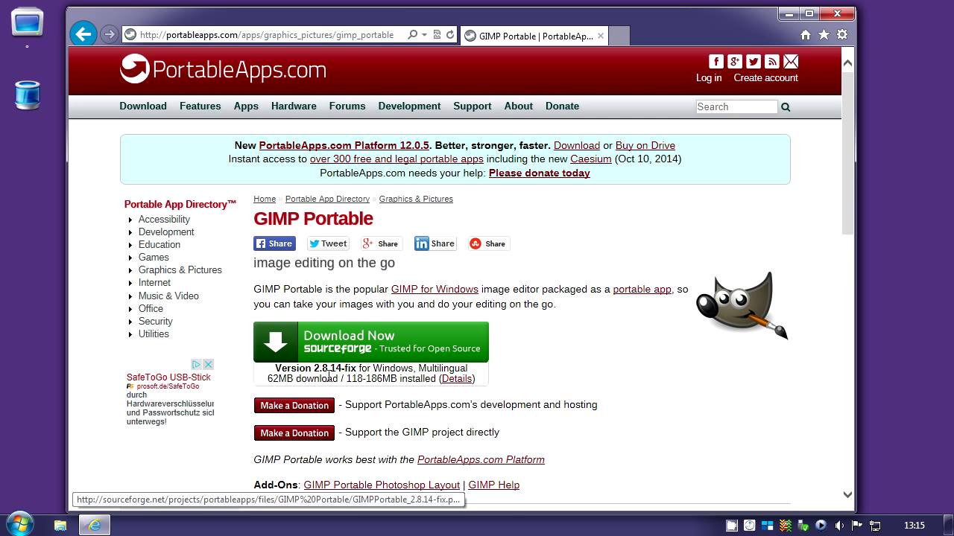
pyautogui.click(345, 346)
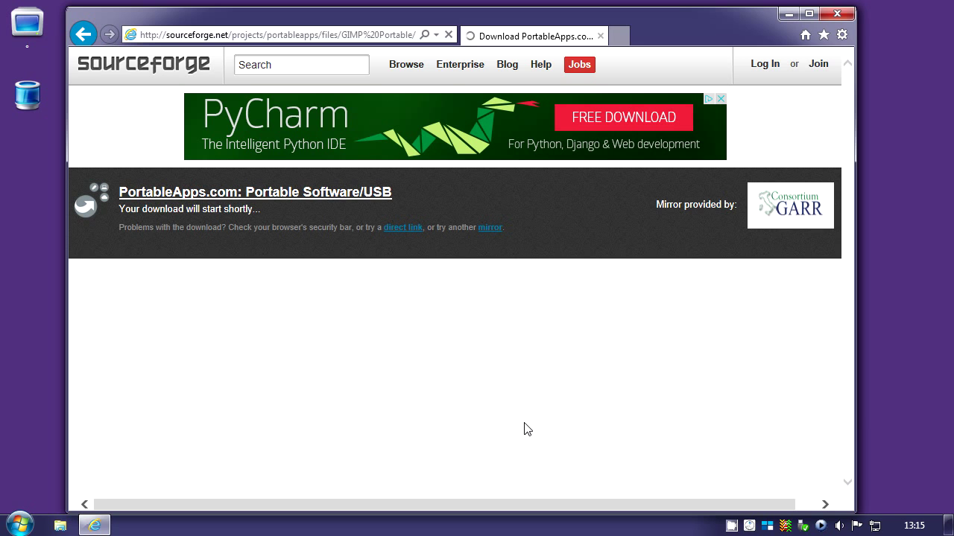
# - Create a desktop folder named L4D and save the GIMP Portable installer download
pyautogui.rightClick(26, 166)
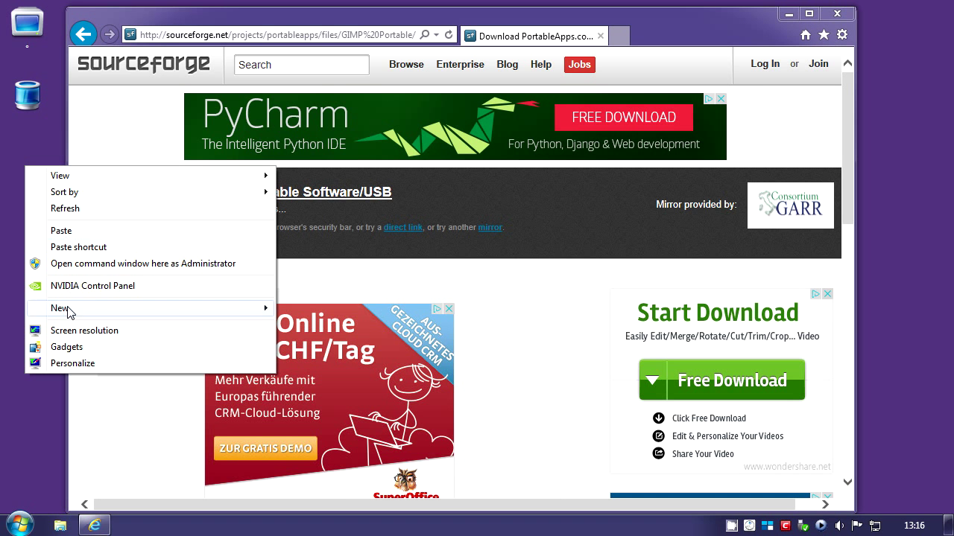
pyautogui.moveTo(45, 309)
pyautogui.click(328, 310)
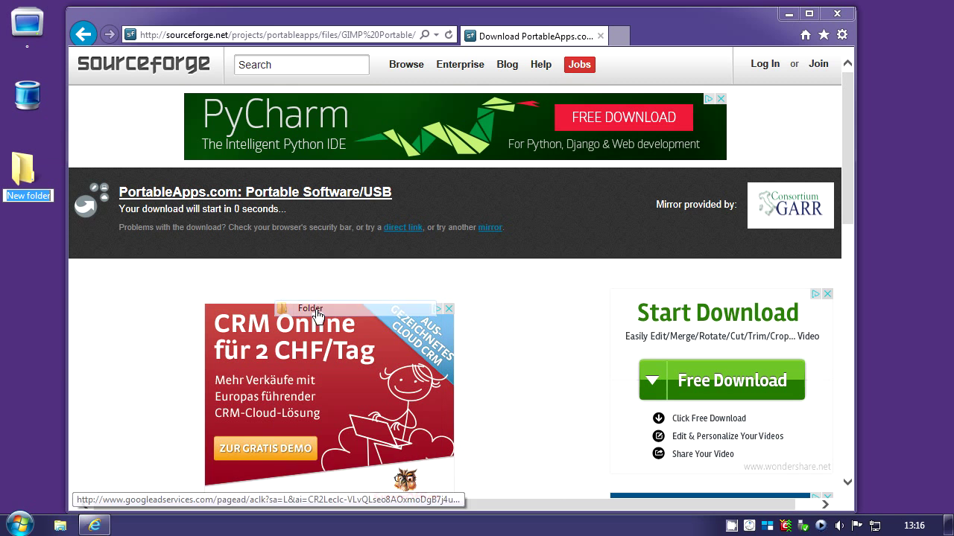
pyautogui.write('L4D')
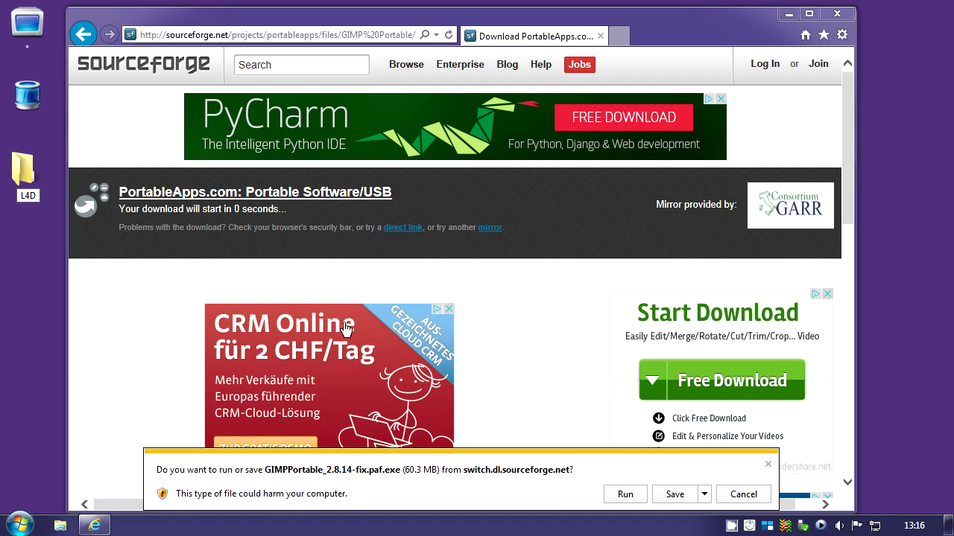
pyautogui.press('Return')
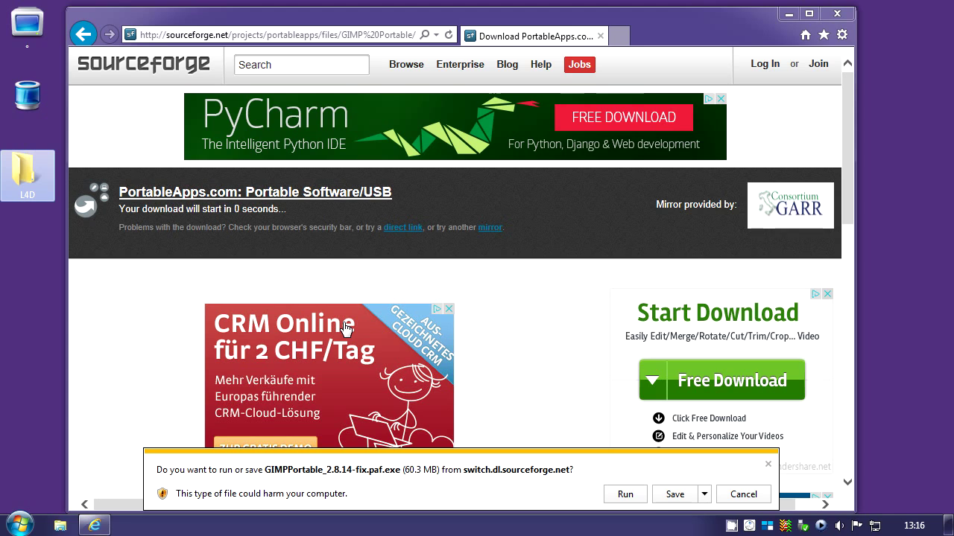
pyautogui.click(681, 495)
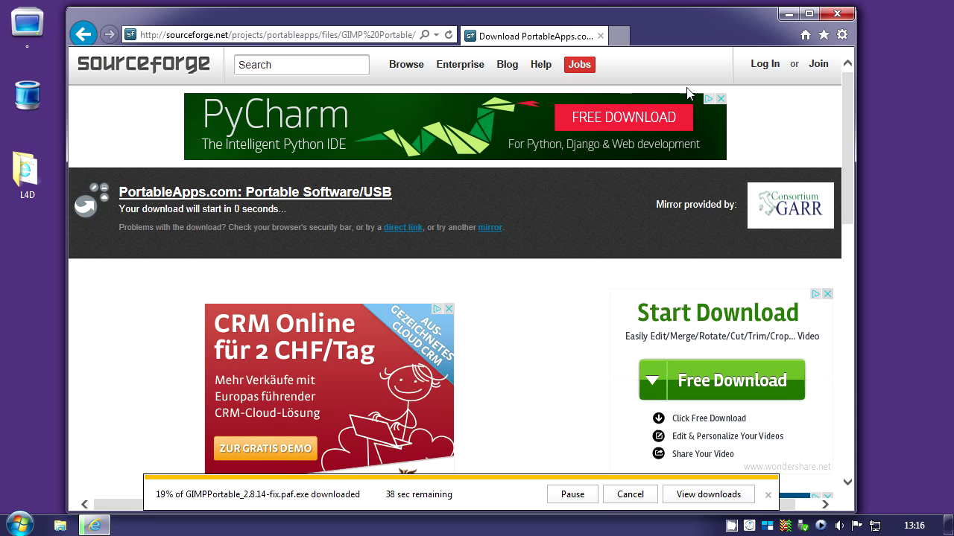
# - Search Google for 'vtfedit' and save vtfedit133.zip from the Nem's Tools VTFEdit v1.3.3 page
pyautogui.click(805, 35)
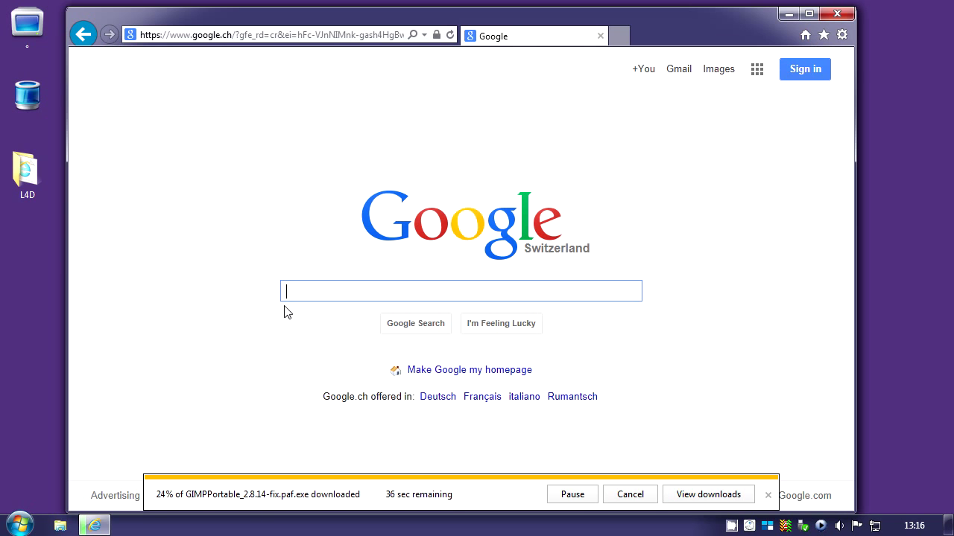
pyautogui.write('v')
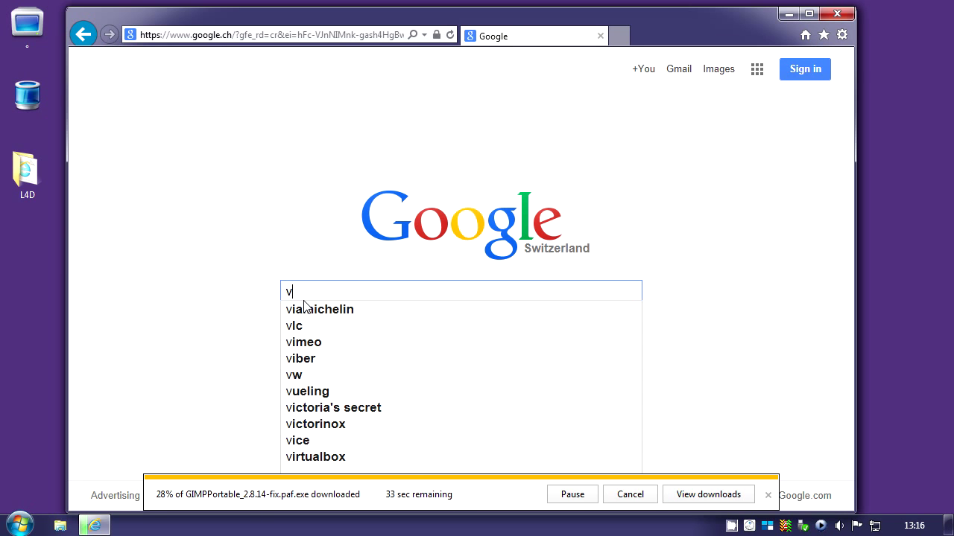
pyautogui.write('tfedit')
pyautogui.press('Return')
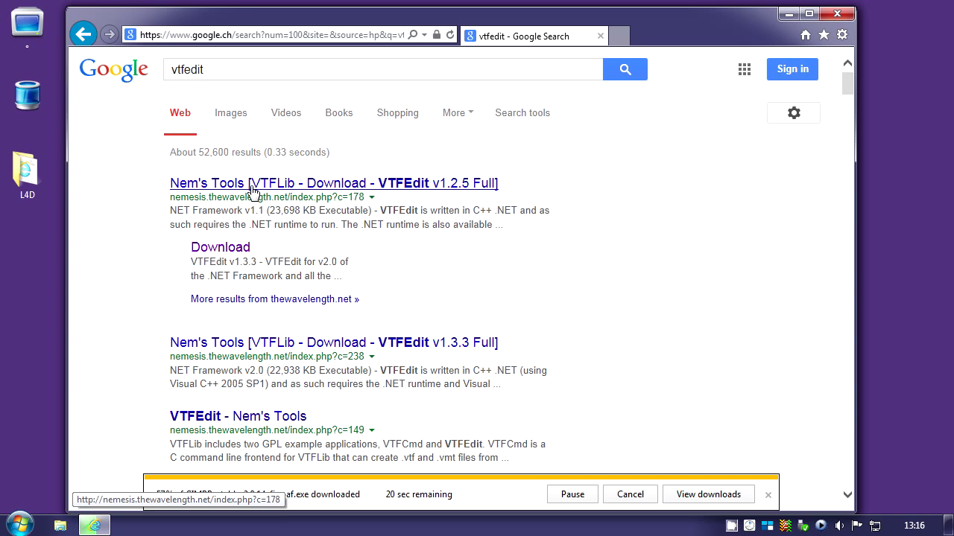
pyautogui.click(237, 253)
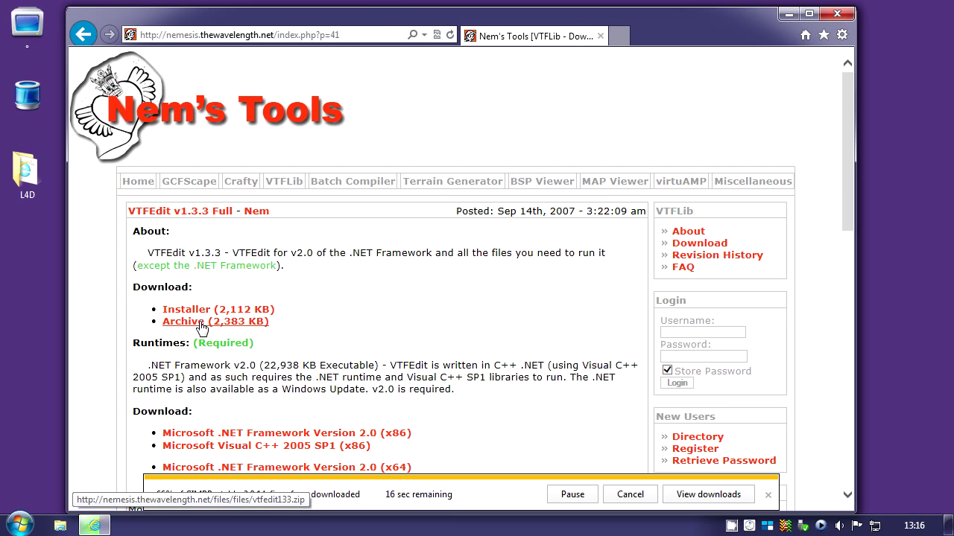
pyautogui.click(211, 325)
pyautogui.click(366, 269)
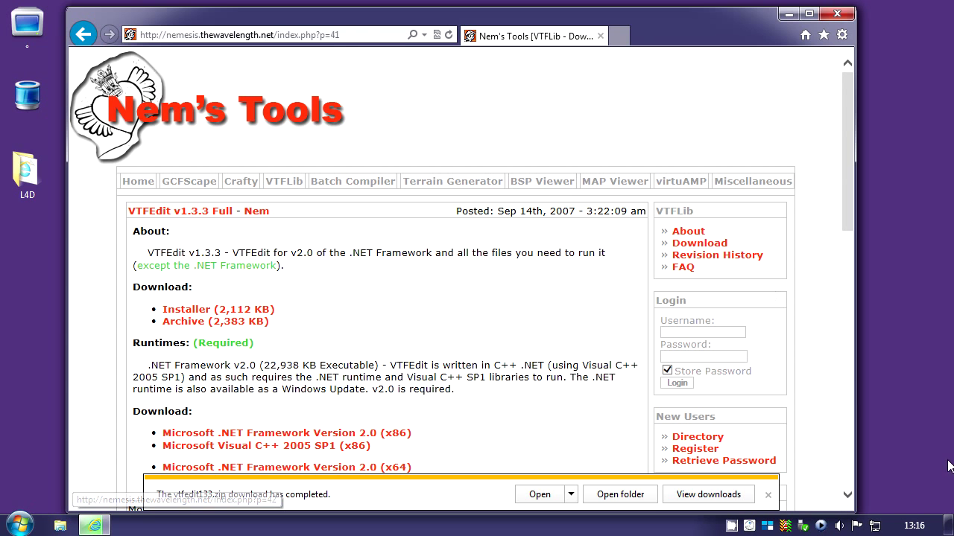
pyautogui.click(246, 42)
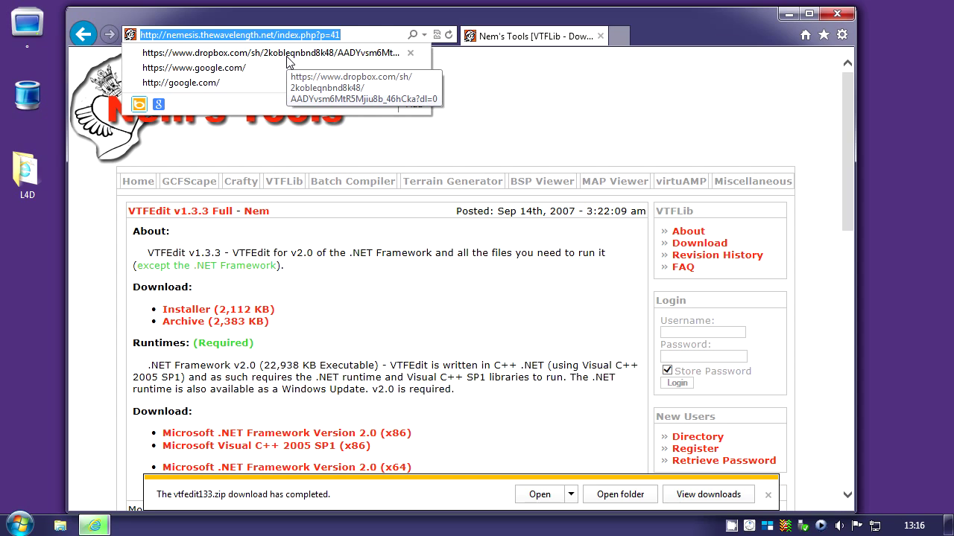
# - Open the shared Dropbox L4D folder and download bill_color.jpg and bill_head.jpg
pyautogui.click(289, 62)
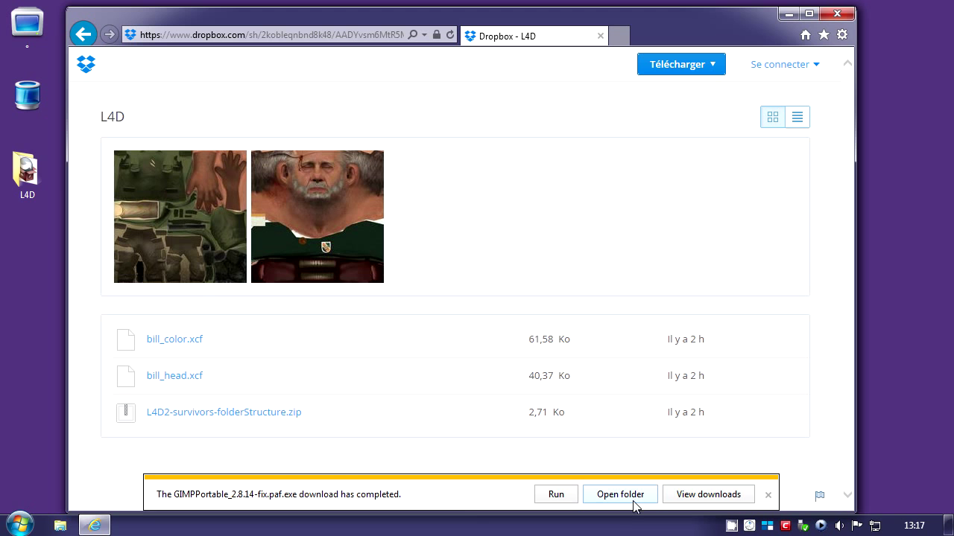
pyautogui.click(176, 217)
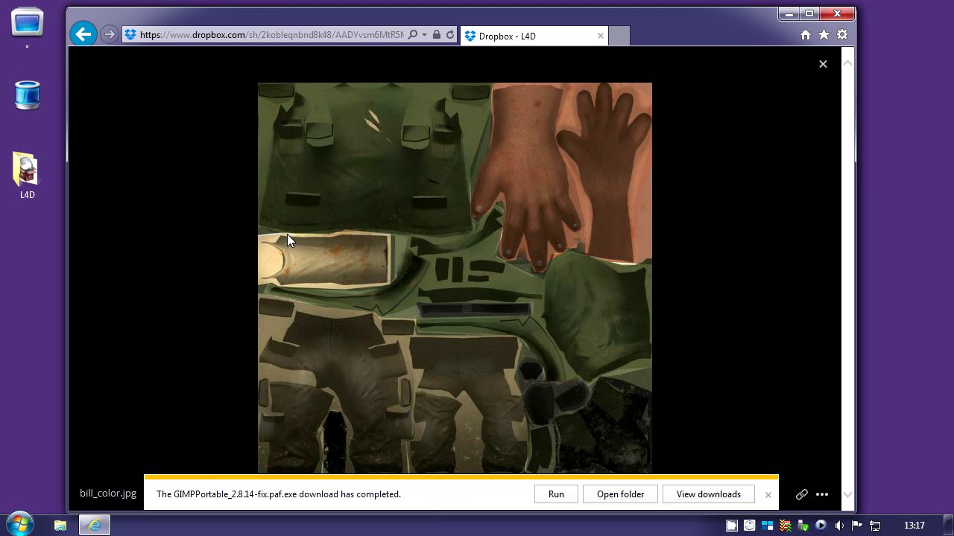
pyautogui.rightClick(420, 179)
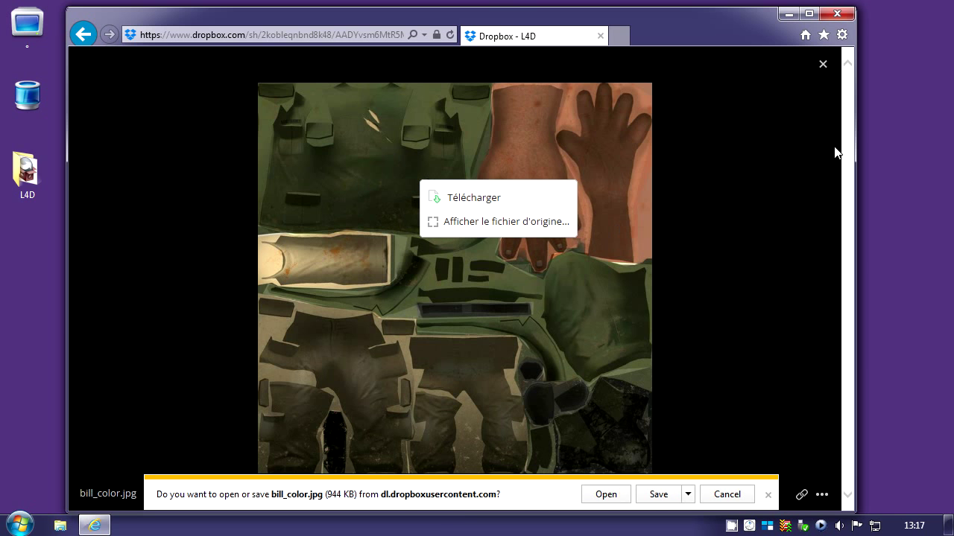
pyautogui.click(822, 64)
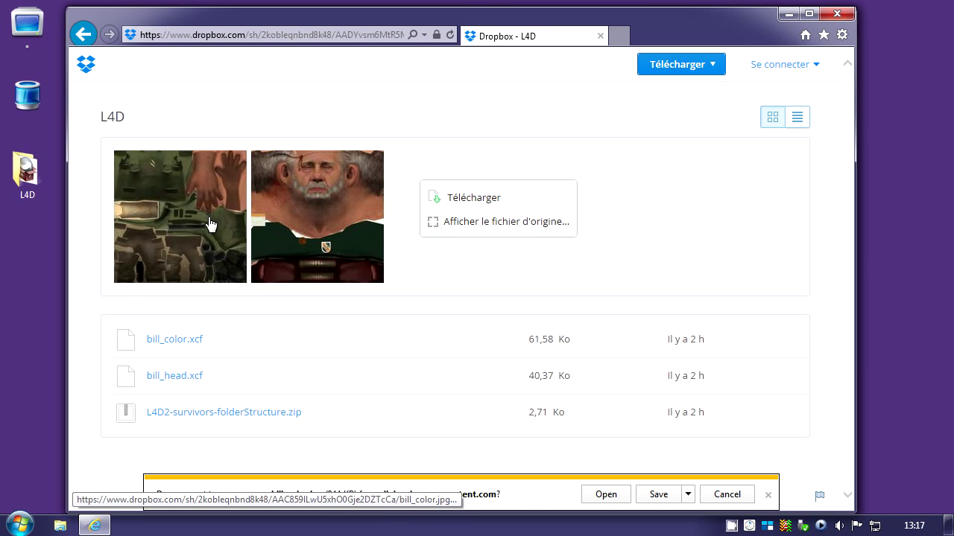
pyautogui.click(311, 188)
pyautogui.rightClick(444, 201)
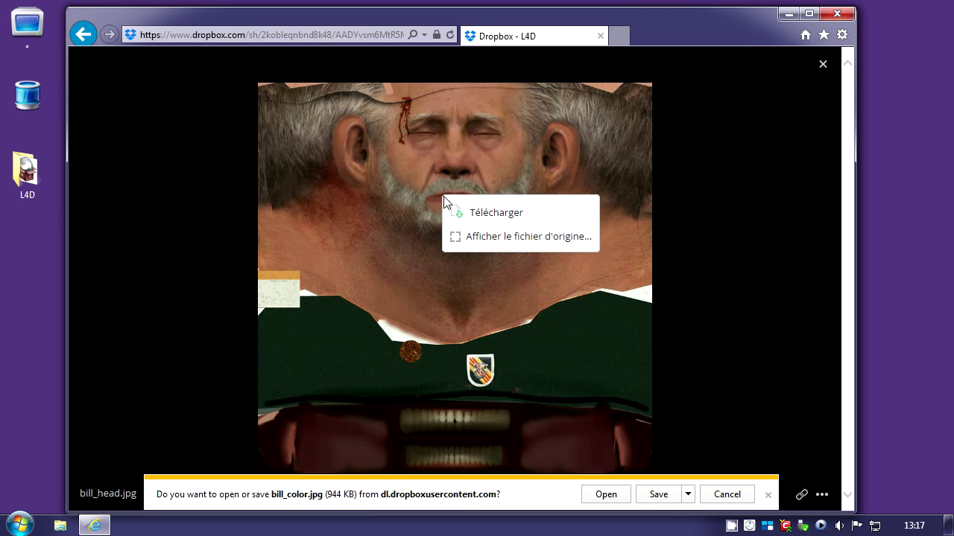
pyautogui.click(469, 215)
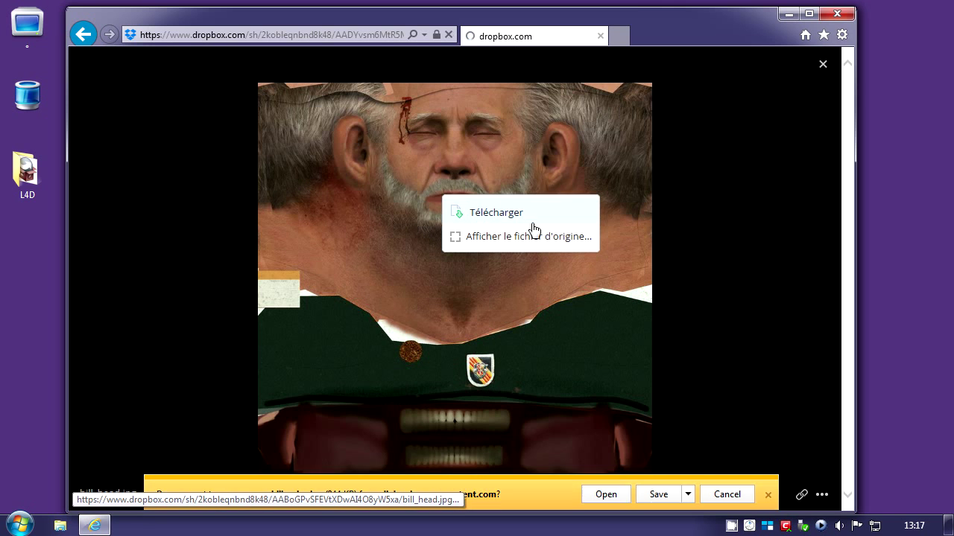
pyautogui.click(823, 64)
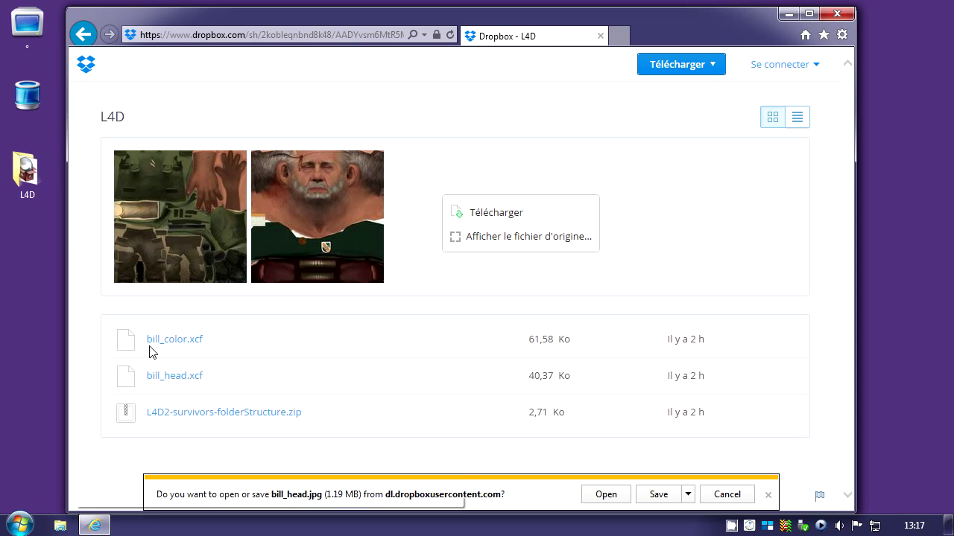
# - Download bill_color.xcf and save it along with bill_head.jpg and bill_color.jpg
pyautogui.click(174, 341)
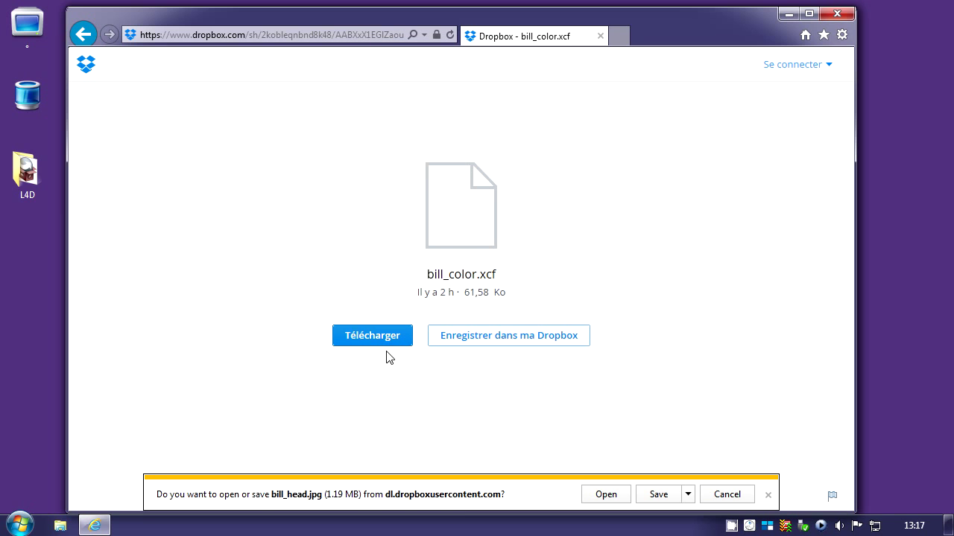
pyautogui.click(380, 341)
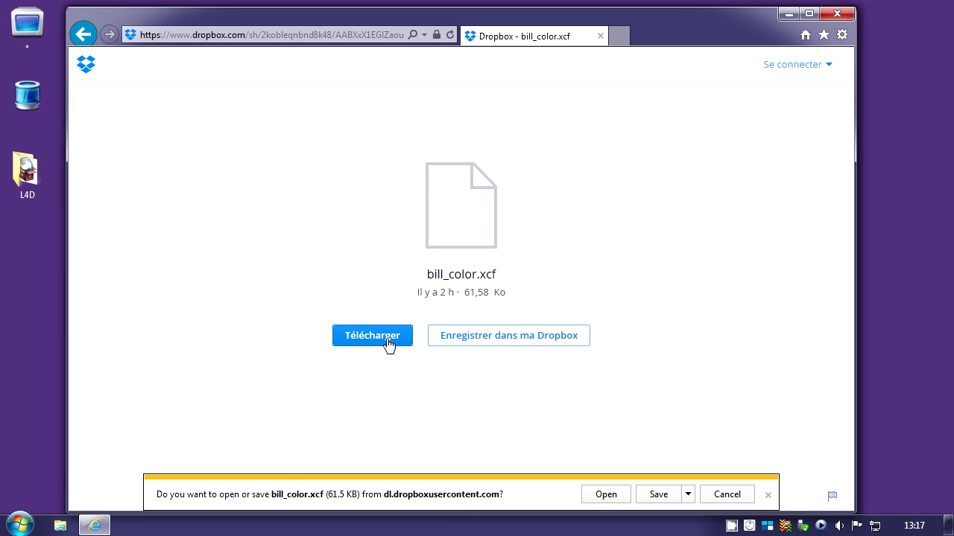
pyautogui.click(659, 495)
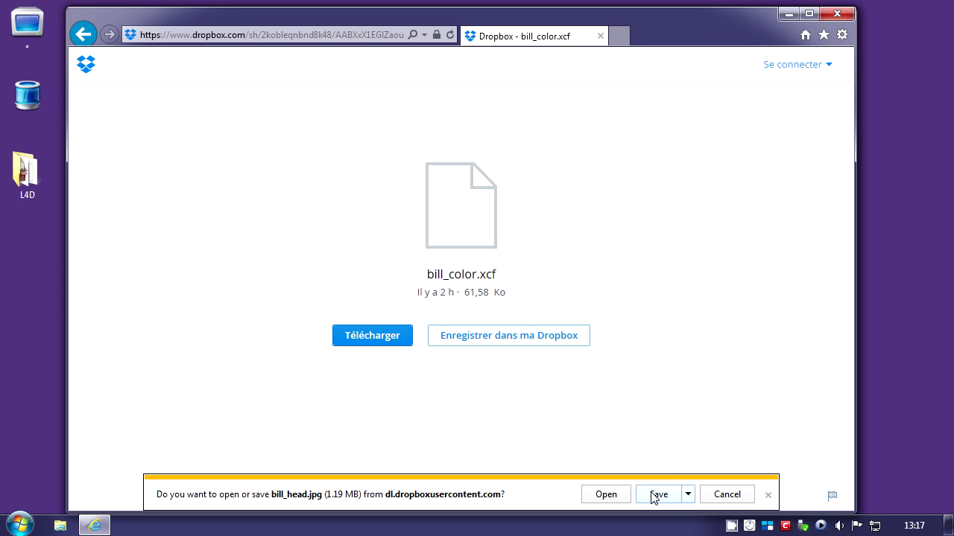
pyautogui.click(659, 497)
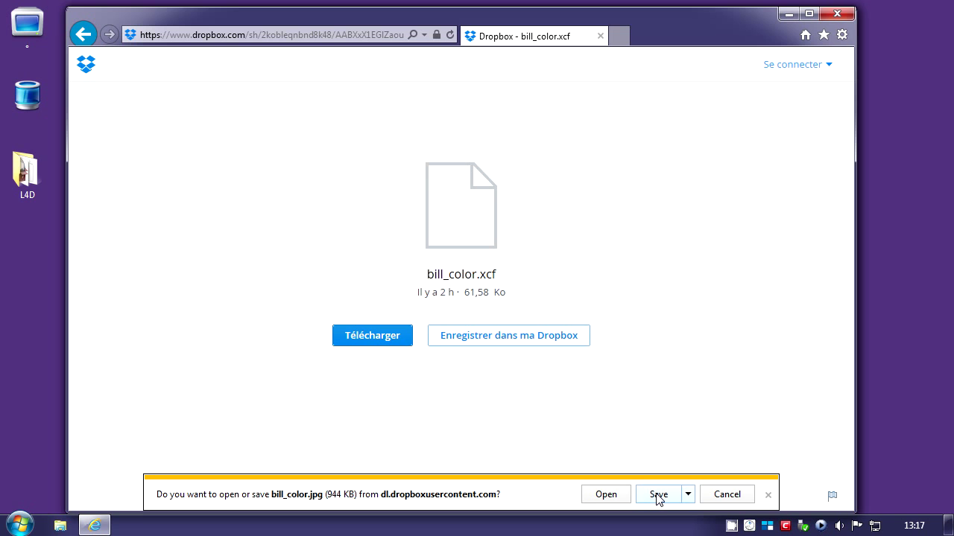
pyautogui.click(659, 497)
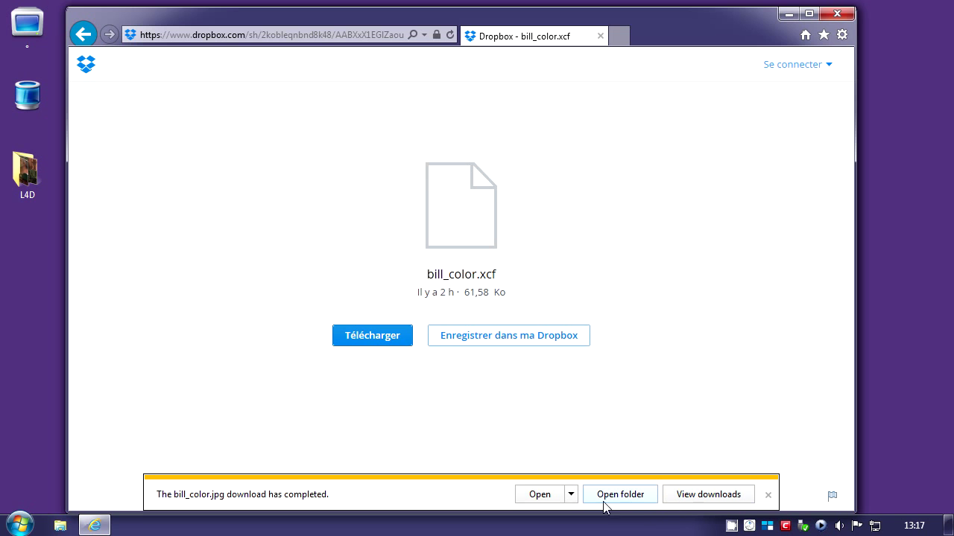
pyautogui.click(84, 41)
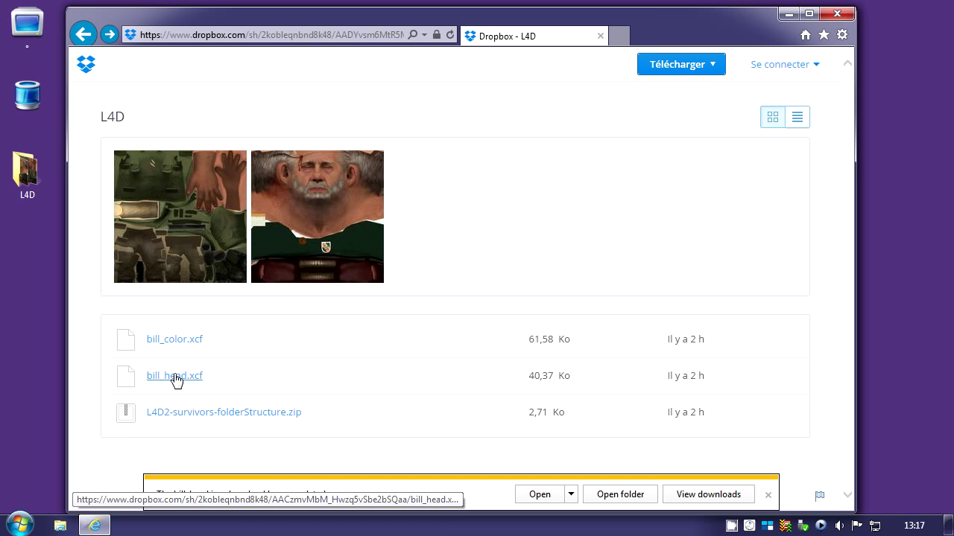
# - Download and save bill_head.xcf, returning to the L4D folder listing
pyautogui.click(174, 377)
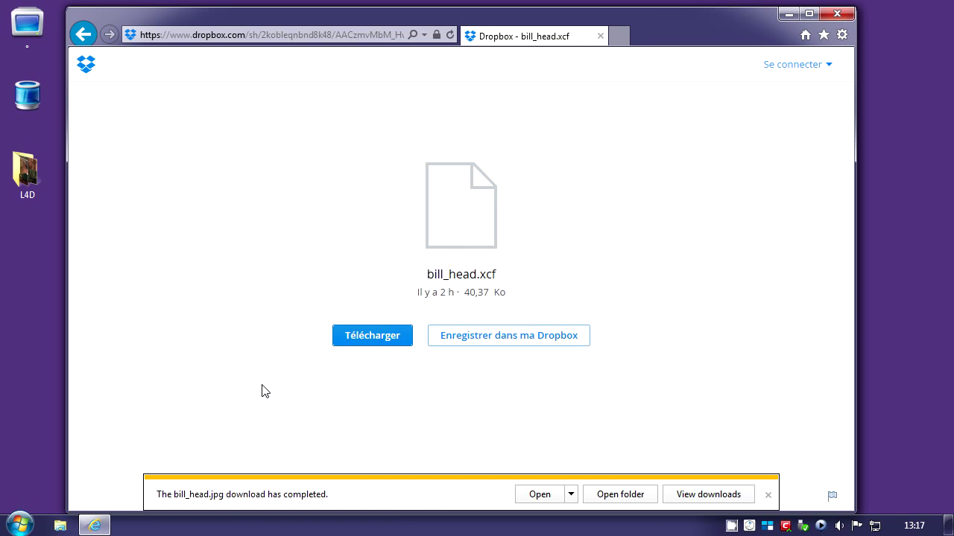
pyautogui.click(364, 337)
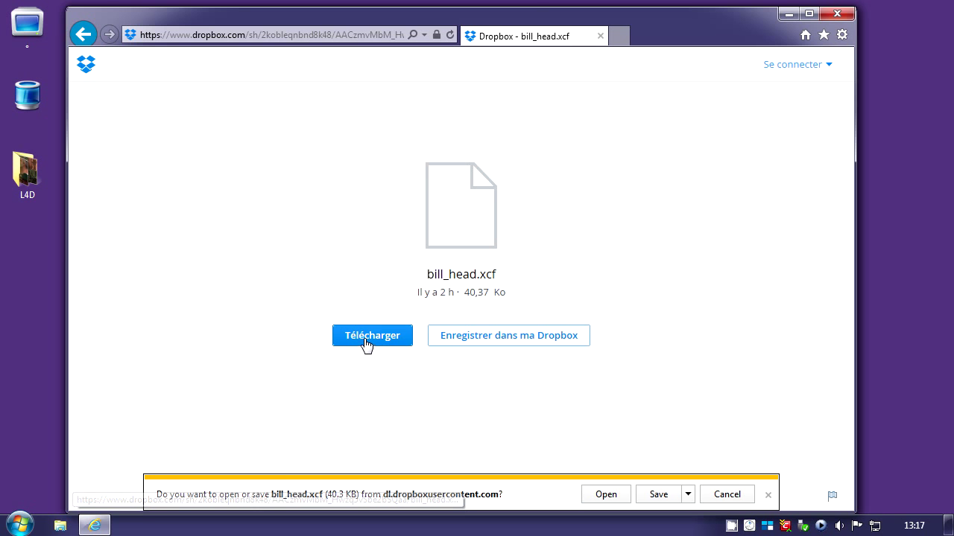
pyautogui.click(664, 497)
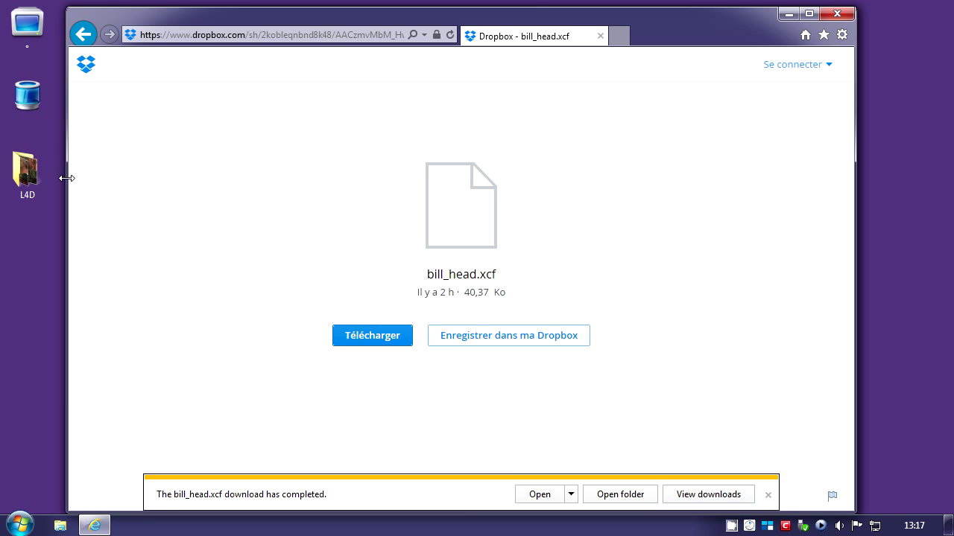
pyautogui.click(87, 43)
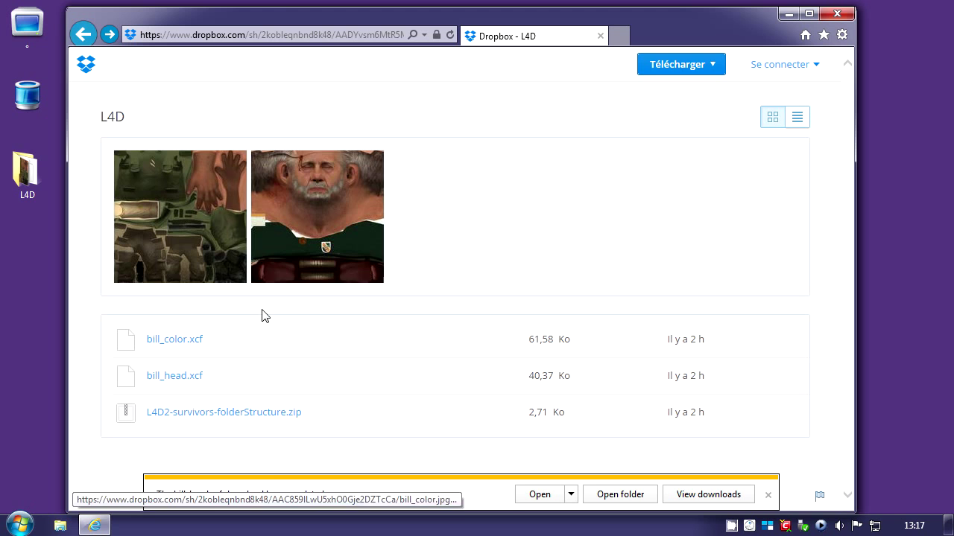
# - Download and save L4D2-survivors-folderStructure.zip from Dropbox
pyautogui.click(203, 415)
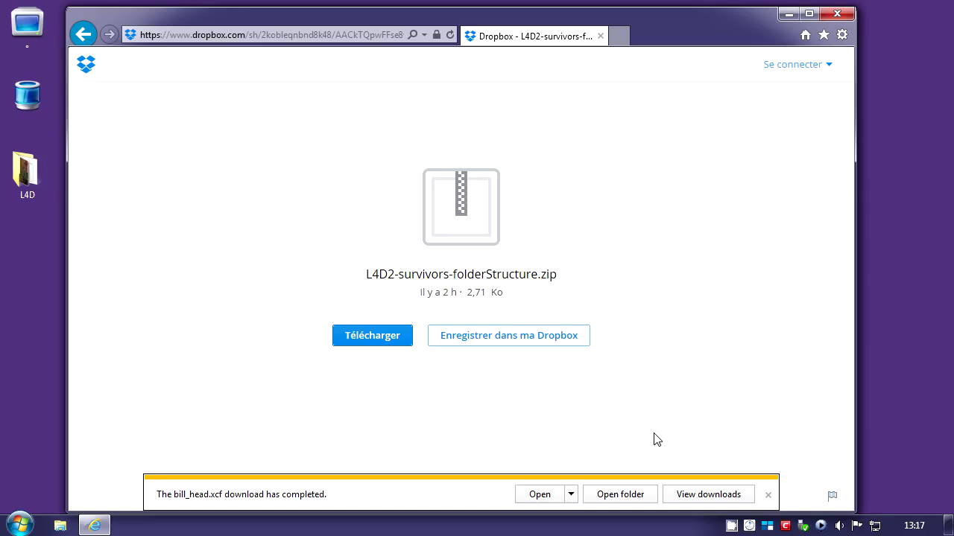
pyautogui.click(375, 339)
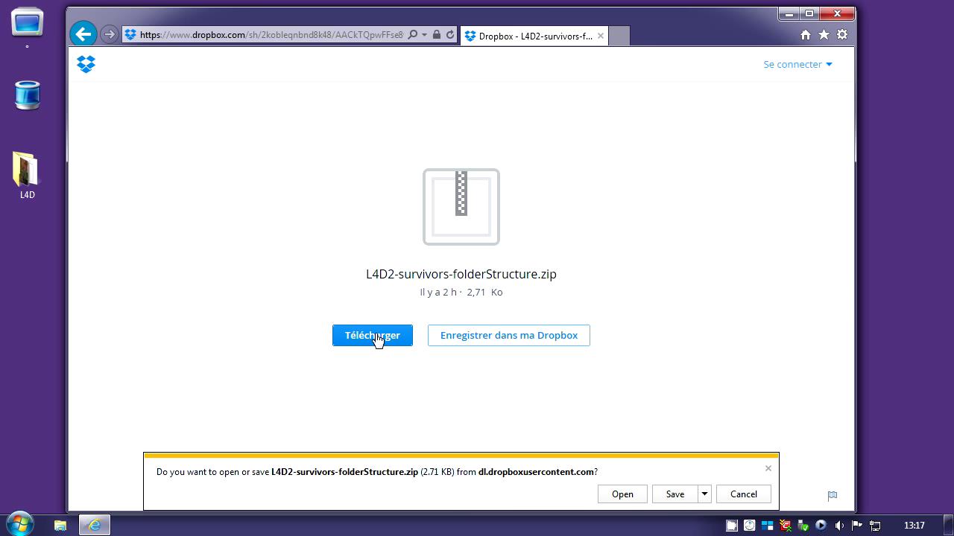
pyautogui.click(675, 496)
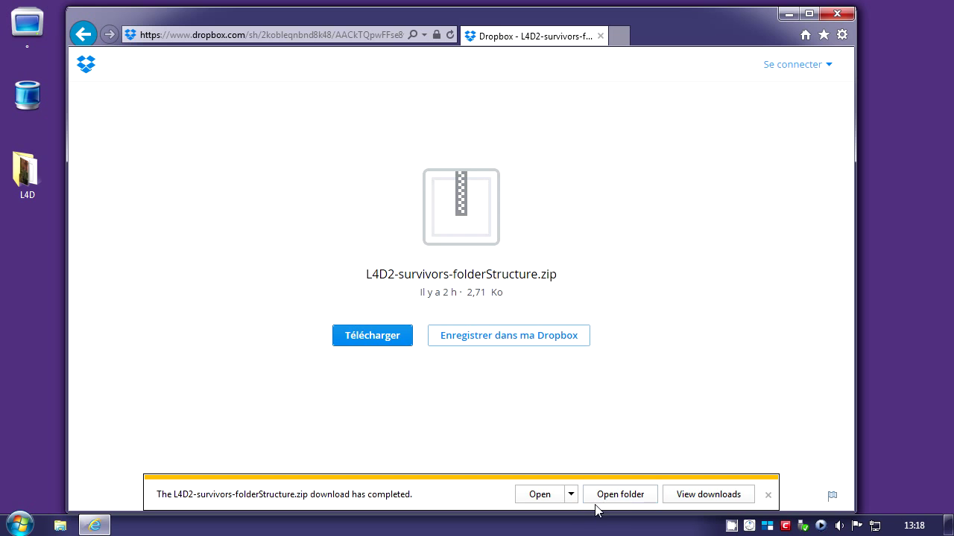
# - Dismiss the download notices and close Internet Explorer
pyautogui.click(767, 496)
pyautogui.click(769, 496)
pyautogui.click(769, 496)
pyautogui.click(769, 495)
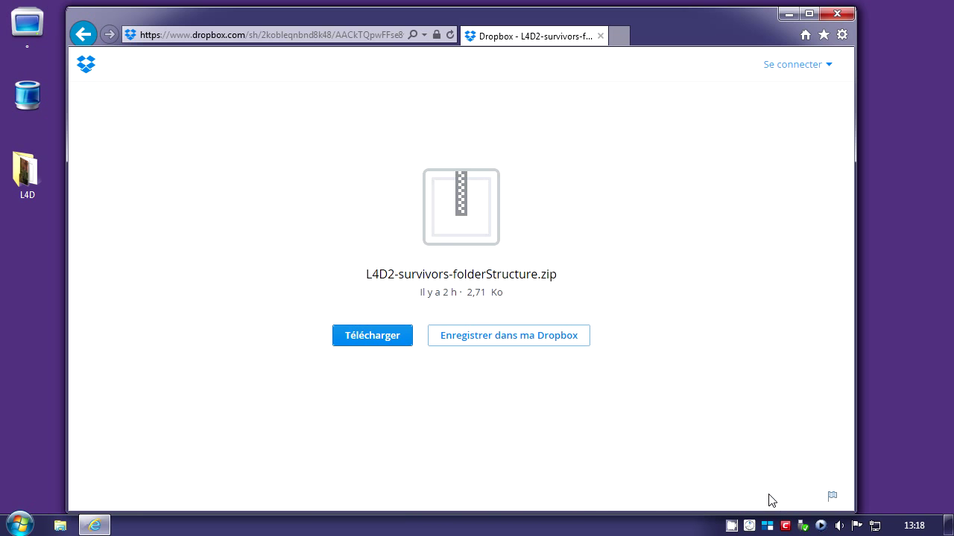
pyautogui.click(805, 35)
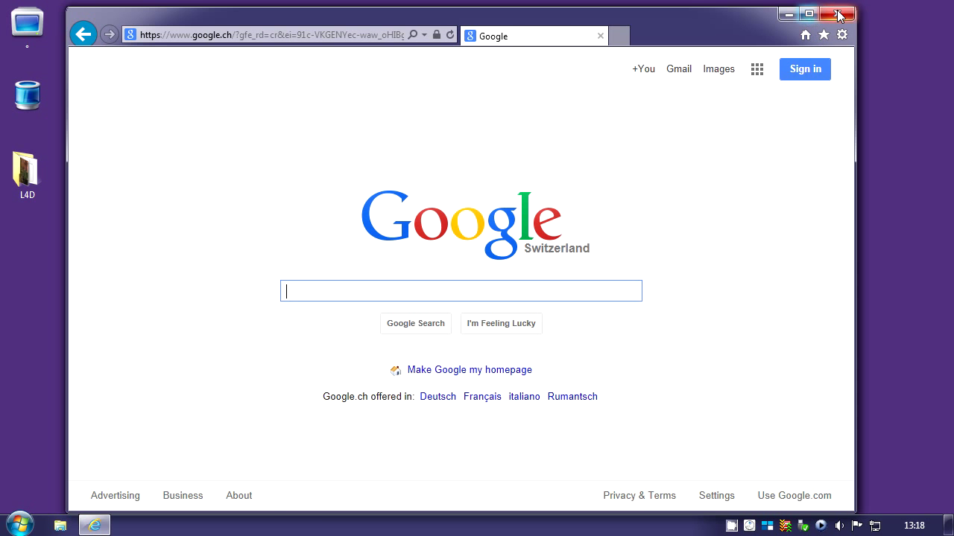
pyautogui.click(836, 13)
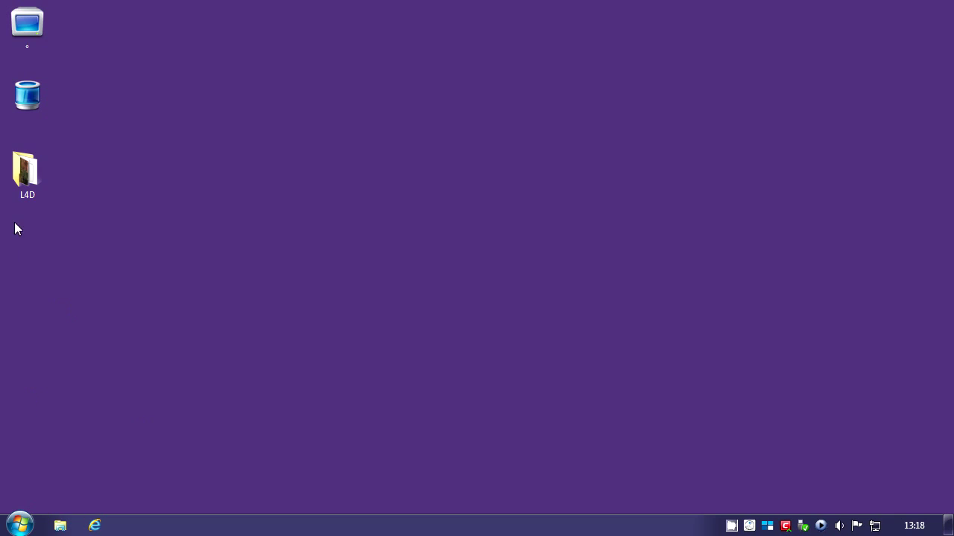
# - Open the L4D folder and expand both zip archives' contents in the navigation tree
pyautogui.doubleClick(25, 177)
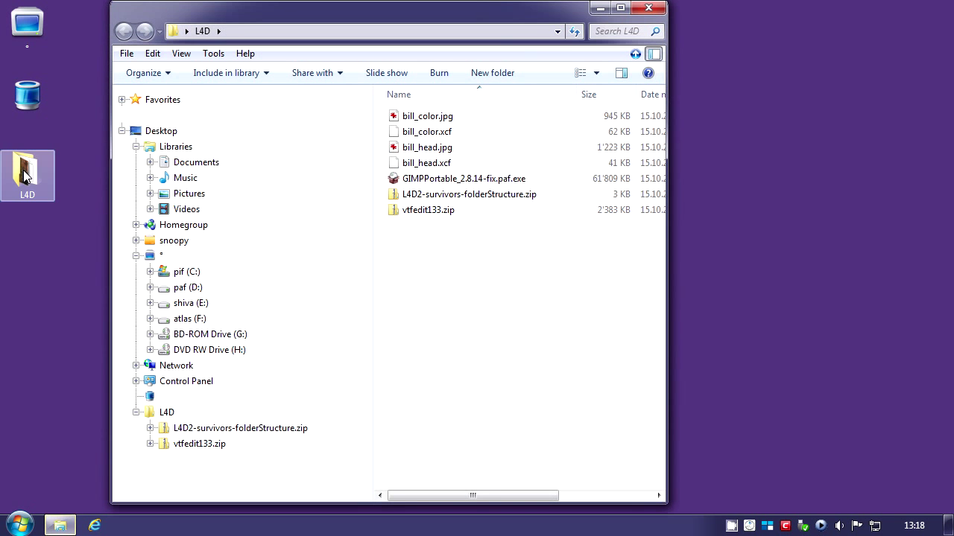
pyautogui.moveTo(372, 225); pyautogui.dragTo(301, 227)
pyautogui.click(136, 147)
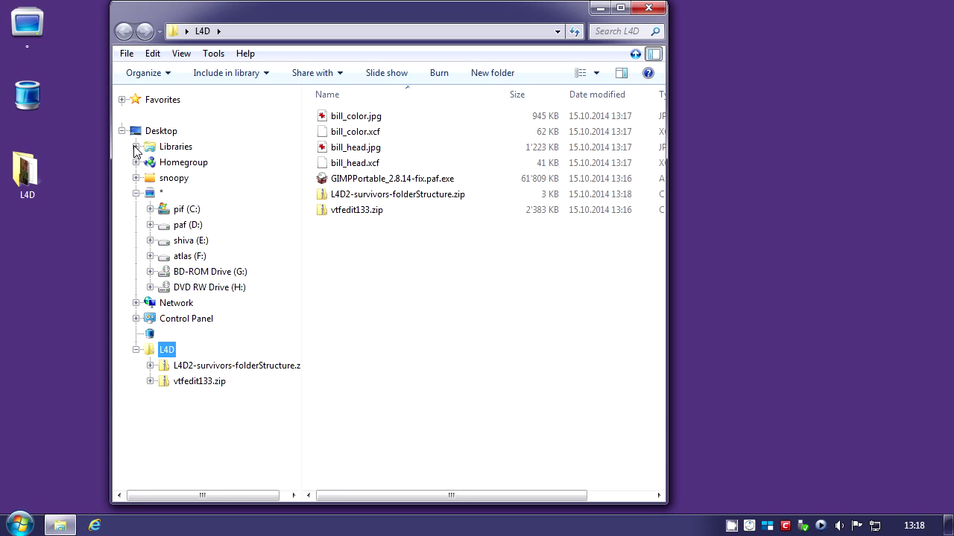
pyautogui.click(162, 353)
pyautogui.click(137, 193)
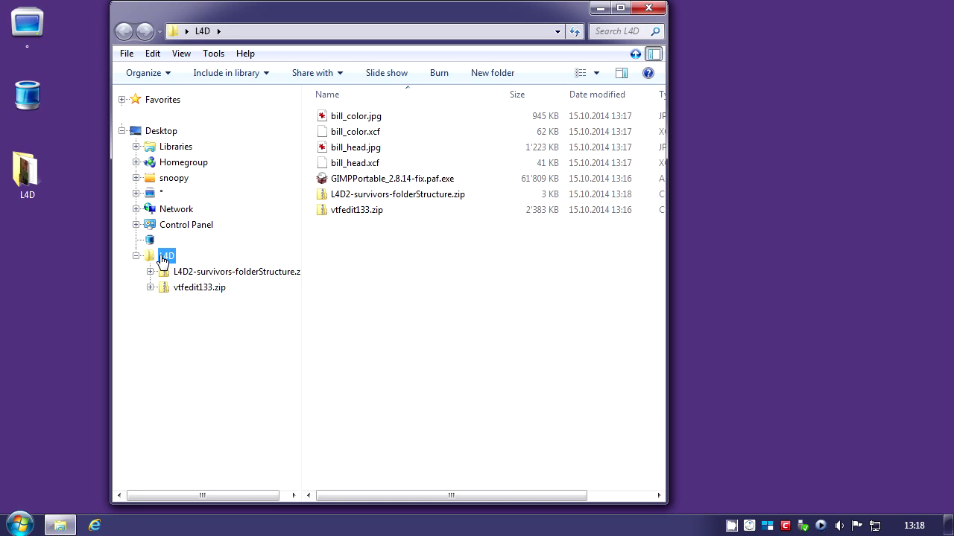
pyautogui.click(150, 272)
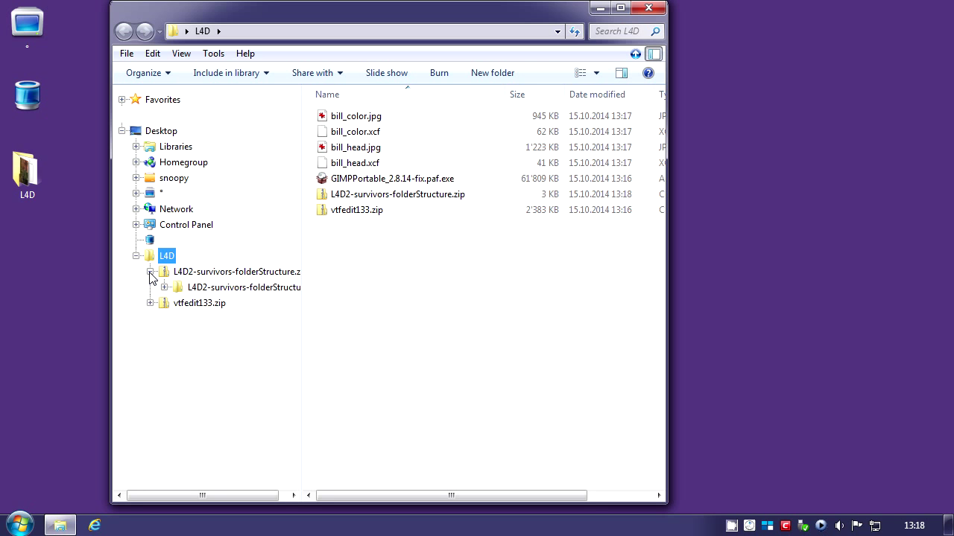
pyautogui.click(151, 303)
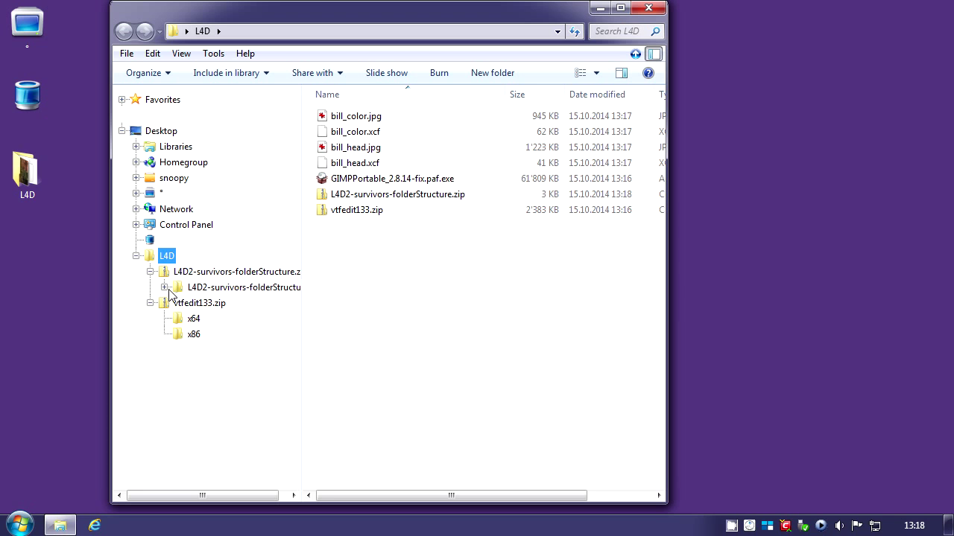
pyautogui.click(164, 288)
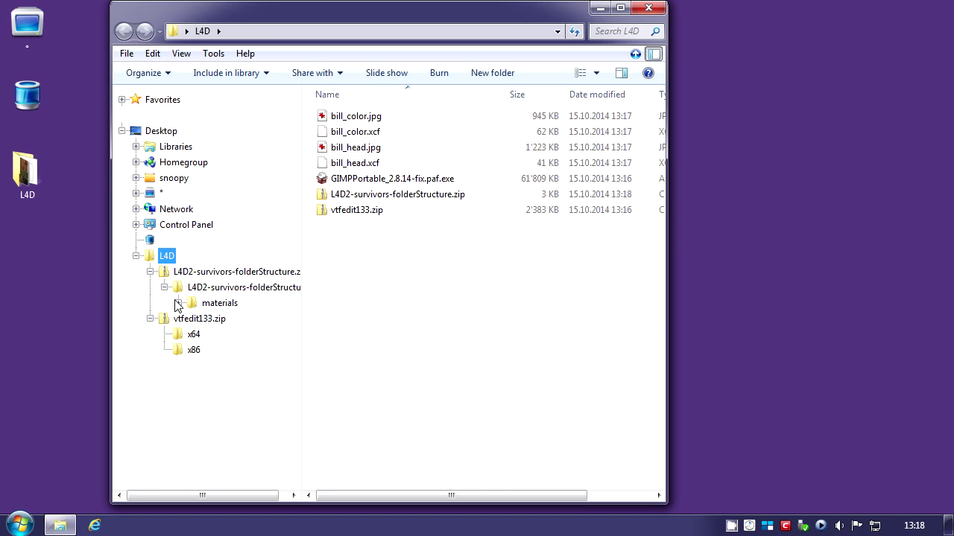
pyautogui.click(179, 303)
pyautogui.click(193, 319)
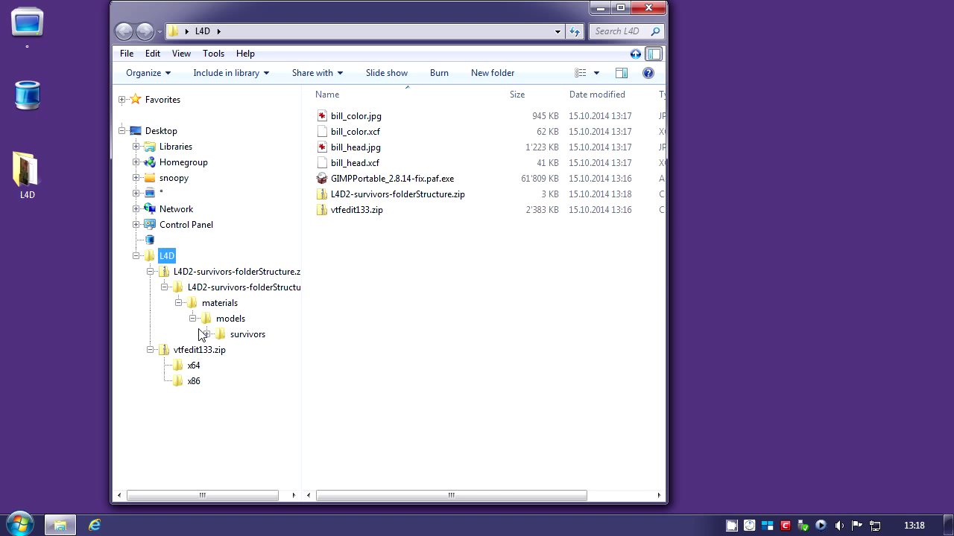
pyautogui.click(207, 335)
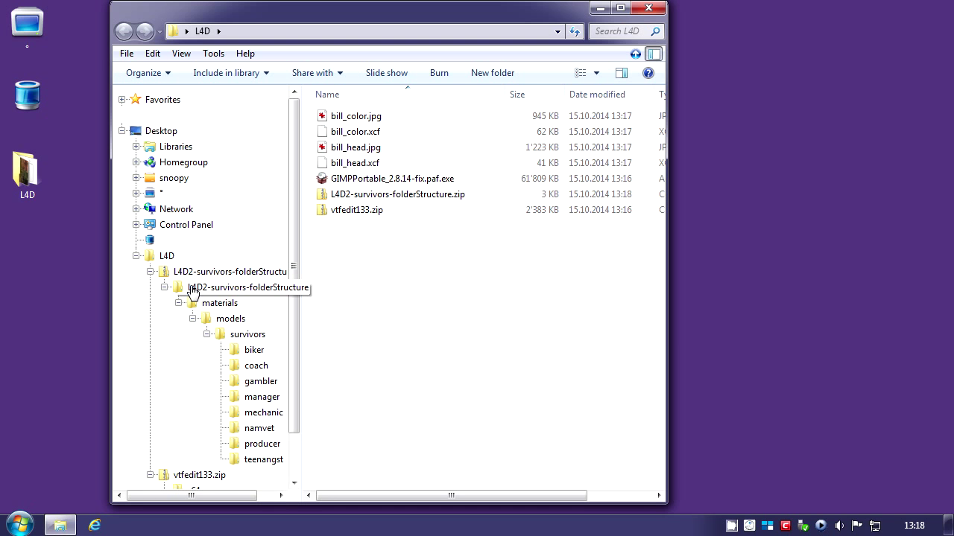
# - Copy the inner L4D2-survivors-folderStructure folder and vtfedit133's x64 folder into L4D
pyautogui.moveTo(192, 290); pyautogui.dragTo(176, 256)
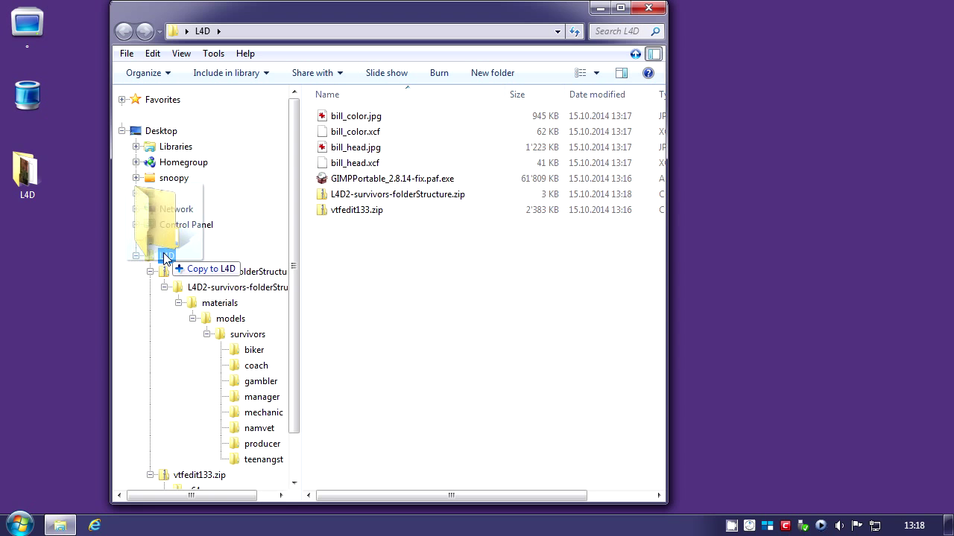
pyautogui.moveTo(165, 260); pyautogui.dragTo(165, 262)
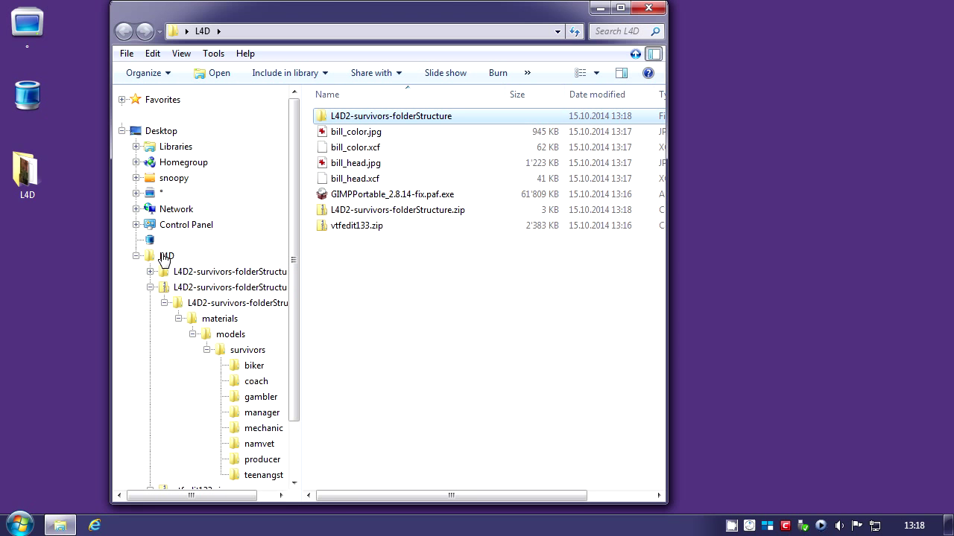
pyautogui.click(150, 288)
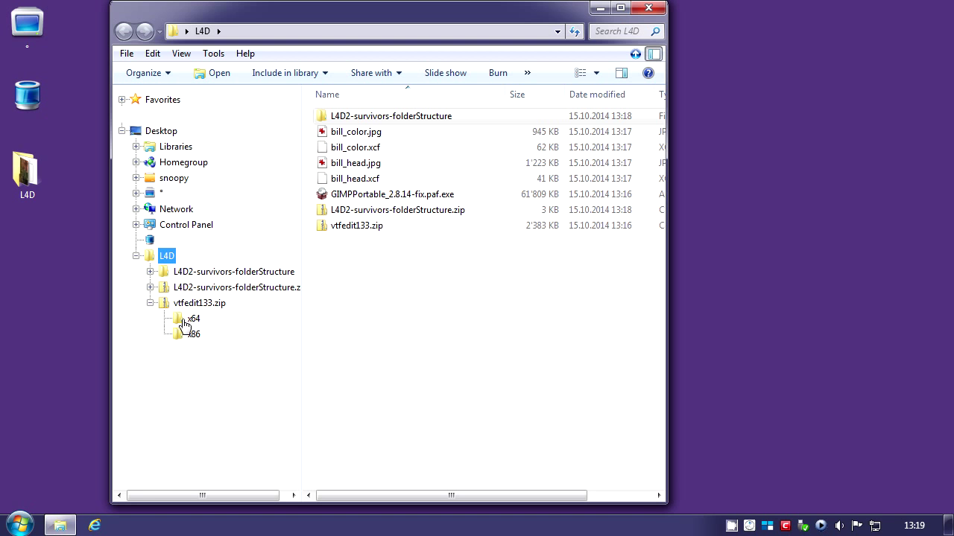
pyautogui.moveTo(181, 324); pyautogui.dragTo(166, 258)
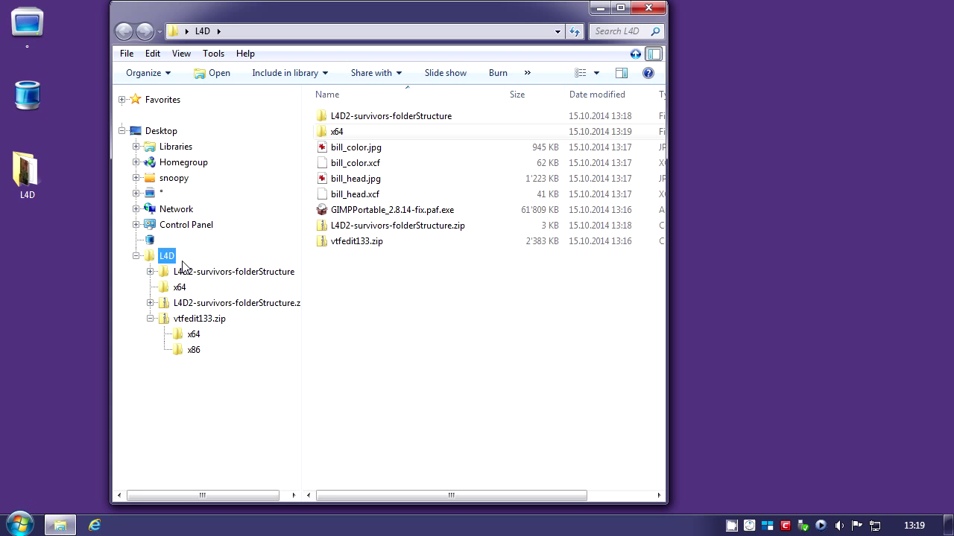
# - Install GIMP Portable in English with default components into the L4D folder
pyautogui.moveTo(401, 298); pyautogui.dragTo(362, 263)
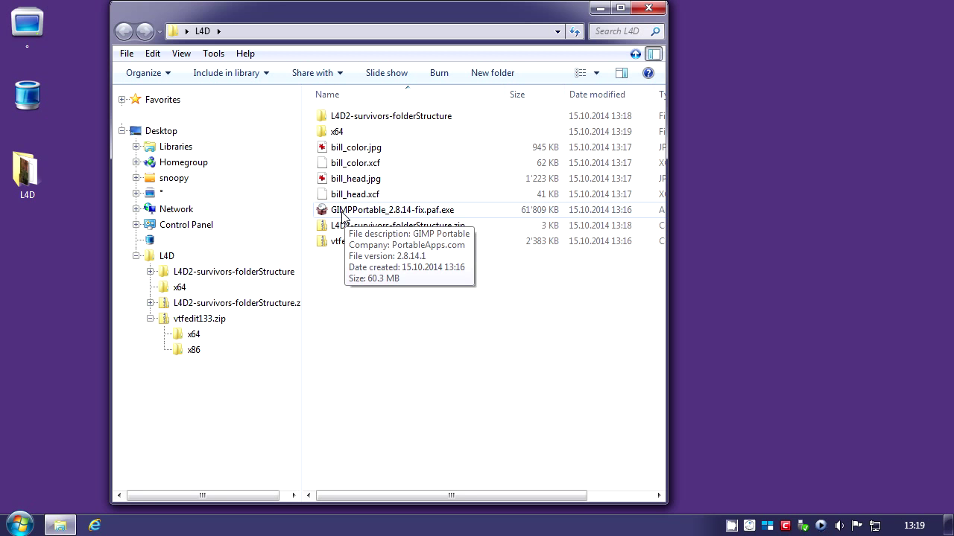
pyautogui.doubleClick(343, 214)
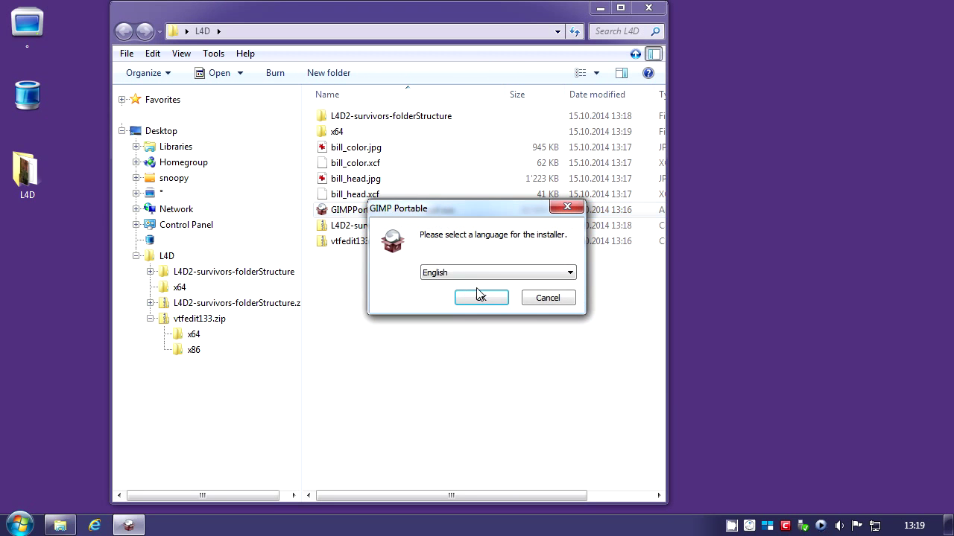
pyautogui.click(472, 304)
pyautogui.click(553, 383)
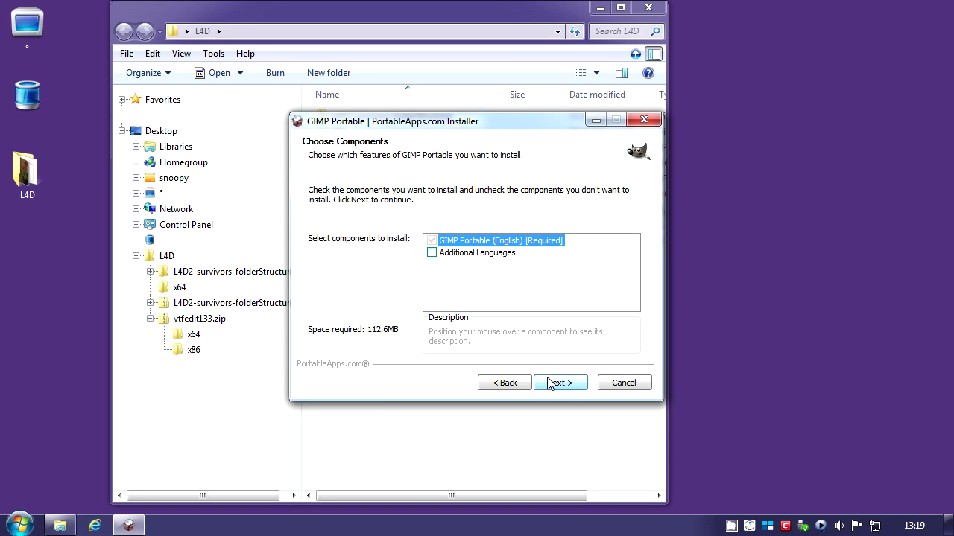
pyautogui.click(558, 386)
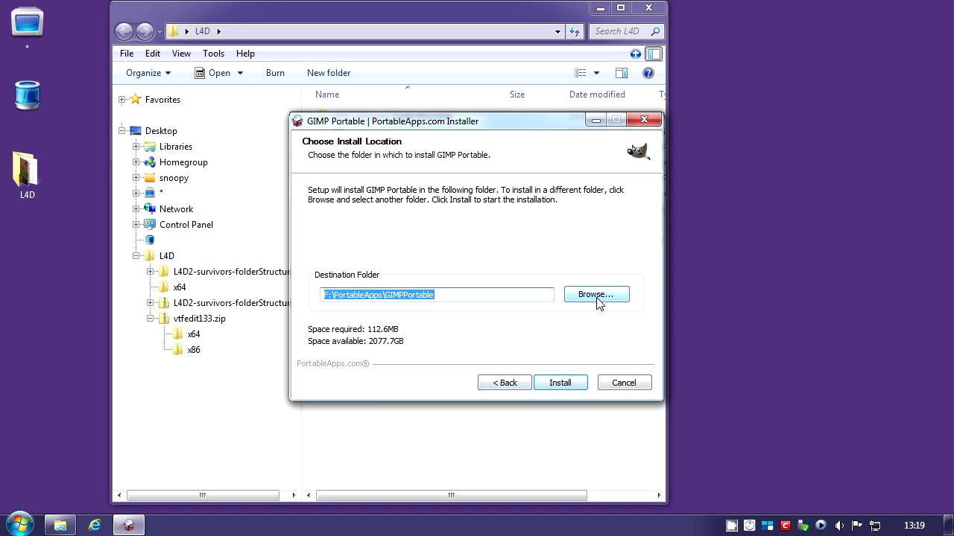
pyautogui.click(595, 297)
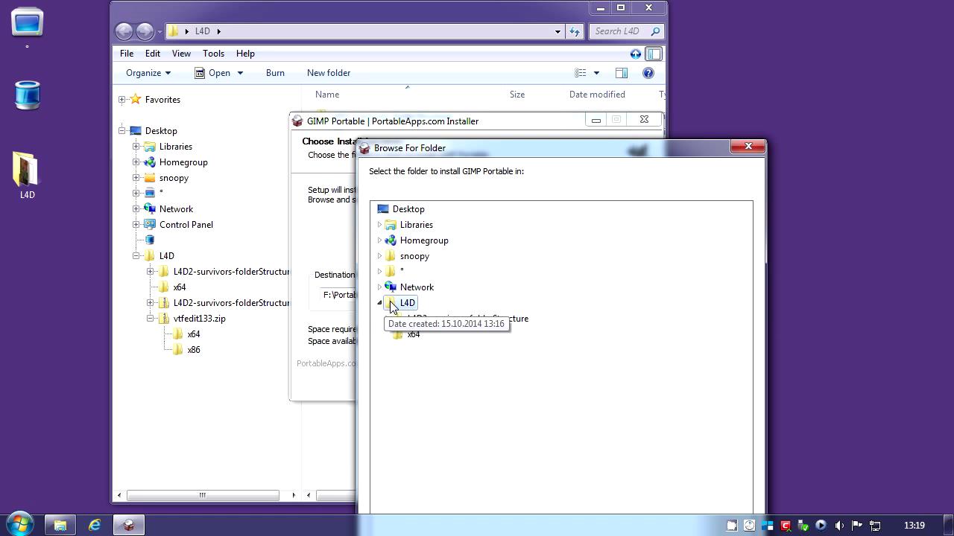
pyautogui.click(379, 303)
pyautogui.moveTo(514, 149); pyautogui.dragTo(478, 13)
pyautogui.click(628, 431)
pyautogui.click(560, 383)
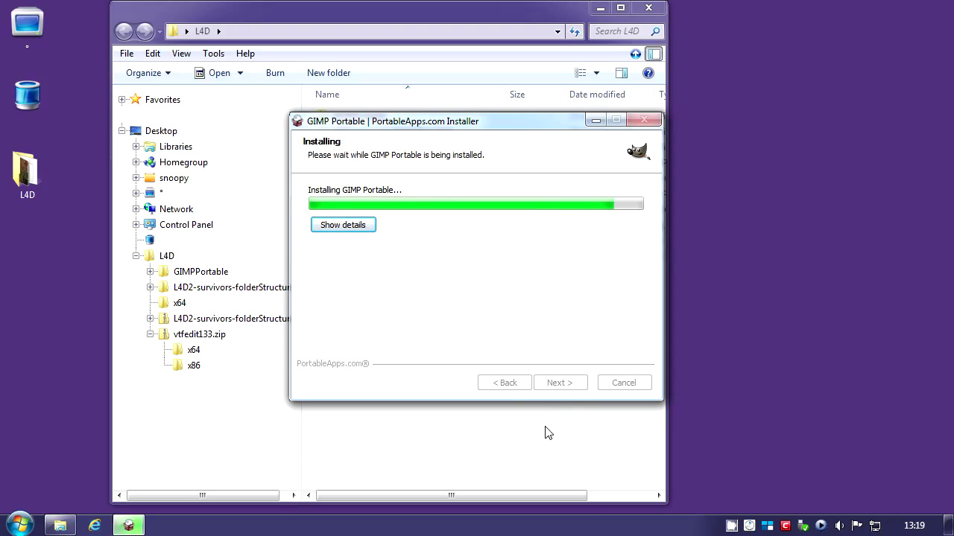
pyautogui.click(569, 386)
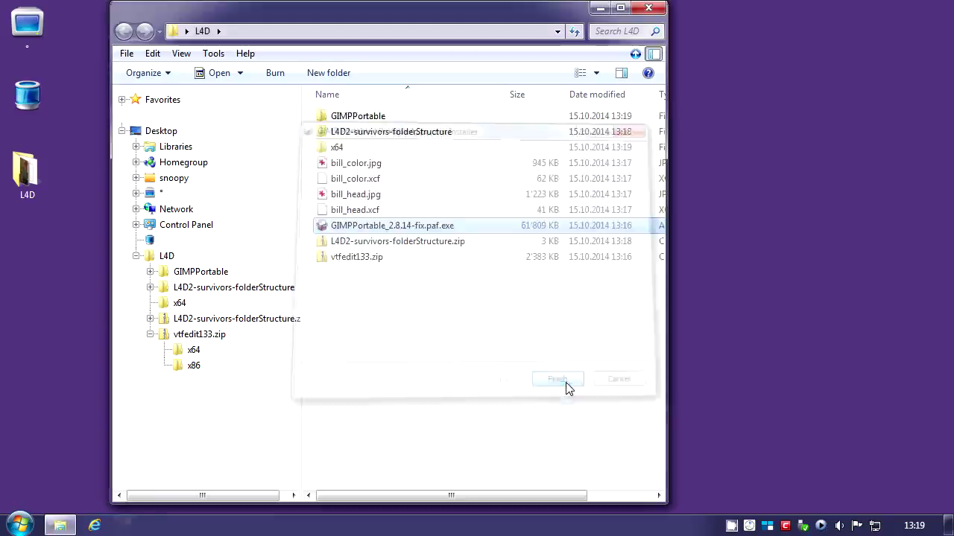
# - Delete the GIMP Portable installer and the two zip archives from L4D
pyautogui.moveTo(381, 328); pyautogui.dragTo(323, 228)
pyautogui.press('Delete')
pyautogui.press('Return')
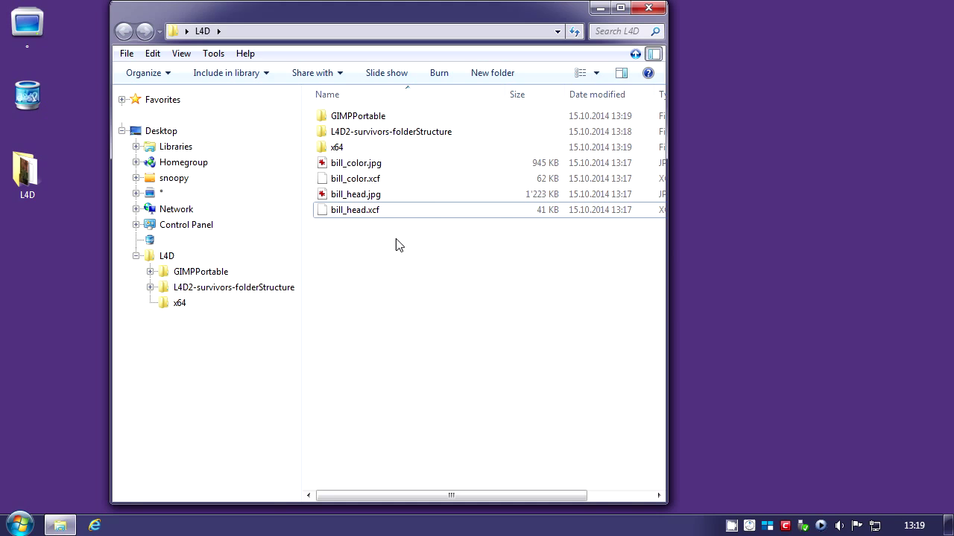
# - Rename the x64 folder to vtfEdit
pyautogui.click(339, 150)
pyautogui.click(339, 150)
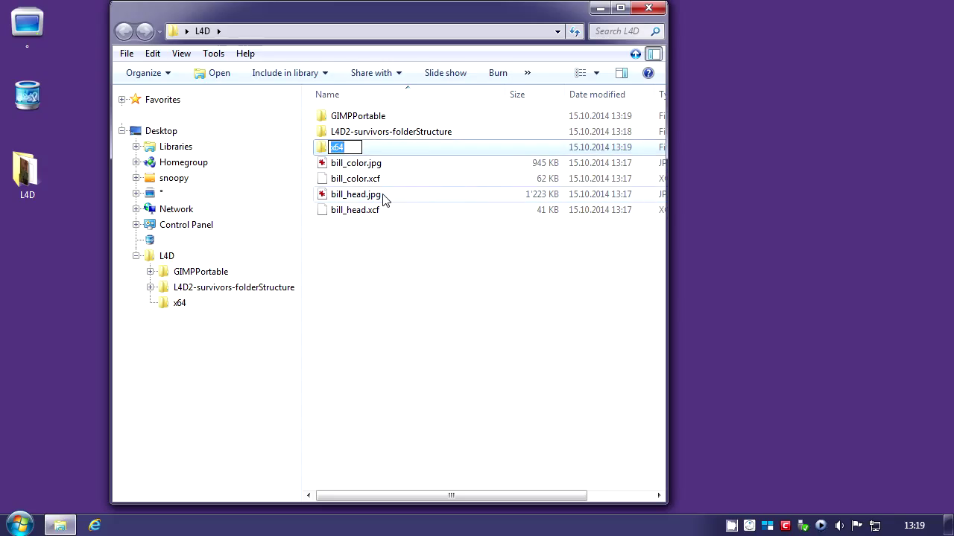
pyautogui.write('vtfEdit')
pyautogui.press('Return')
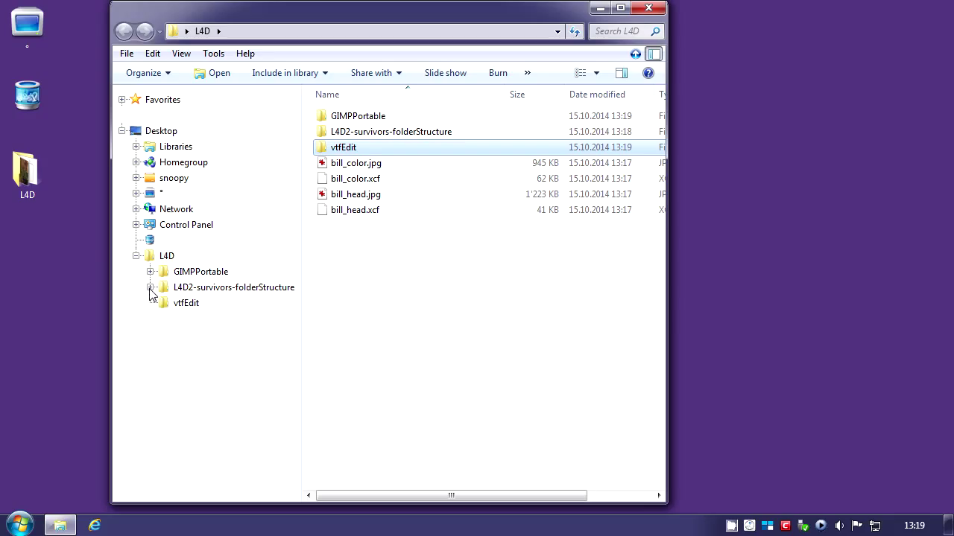
# - Rename the L4D2-survivors-folderStructure folder to bill-test
pyautogui.click(366, 134)
pyautogui.click(366, 134)
pyautogui.write('bill-test')
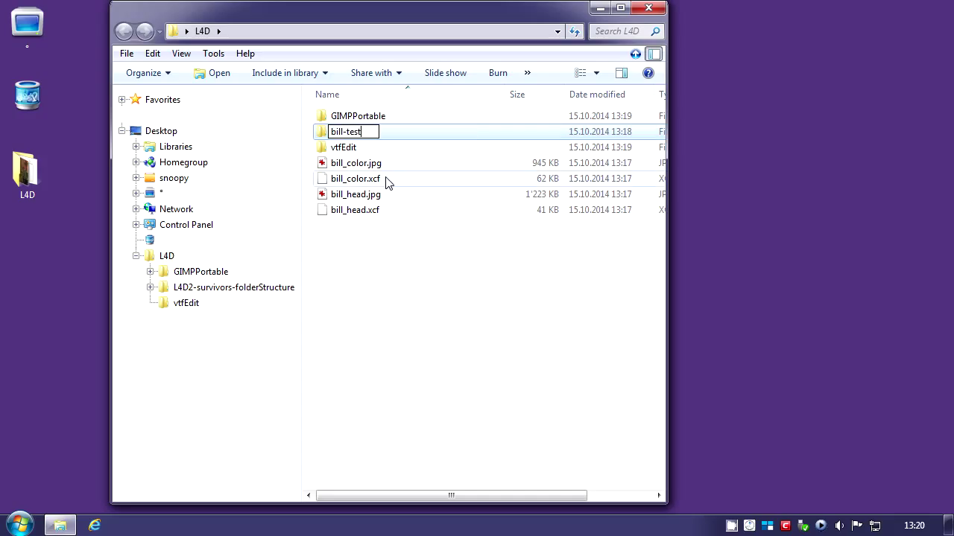
pyautogui.press('Return')
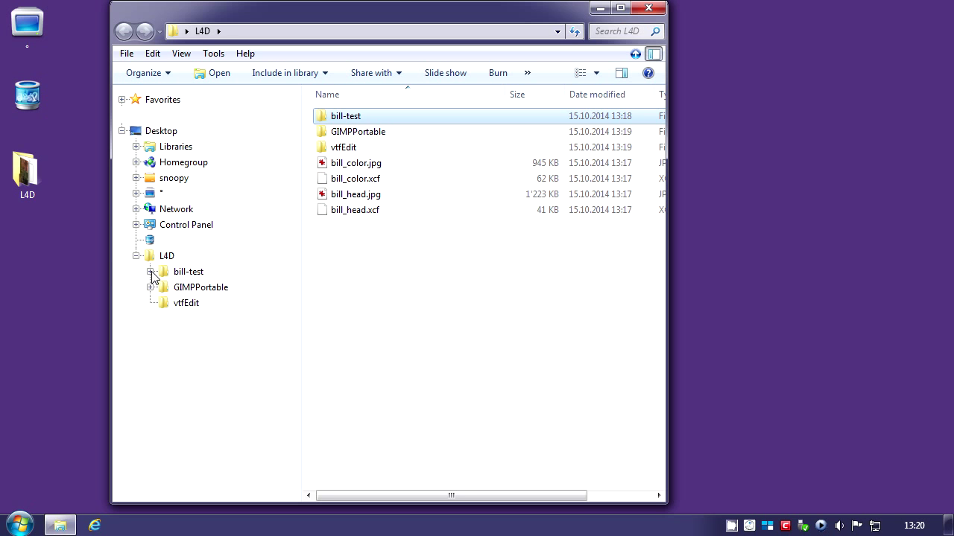
# - Delete the seven character folders under bill-test's survivors folder, keeping only namvet
pyautogui.click(150, 272)
pyautogui.click(164, 288)
pyautogui.click(179, 304)
pyautogui.click(193, 319)
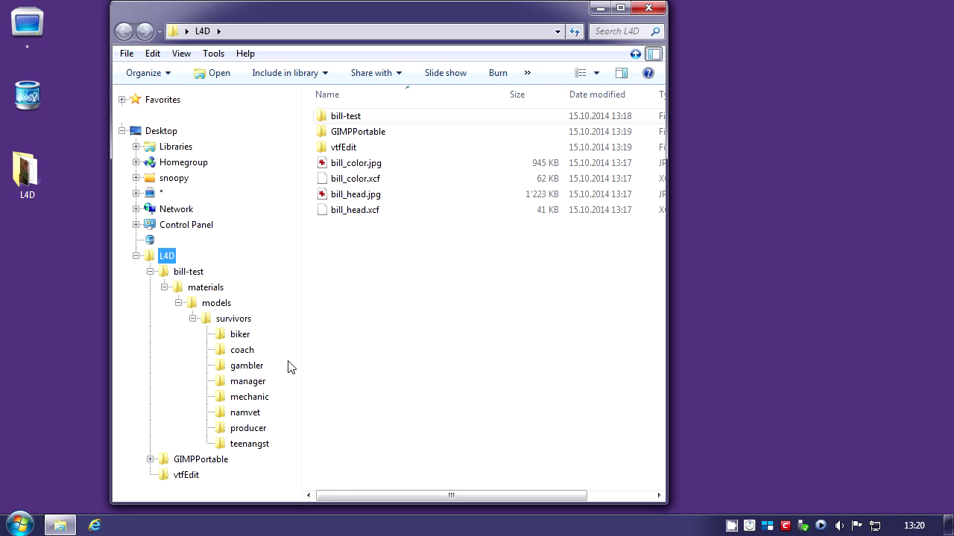
pyautogui.click(235, 321)
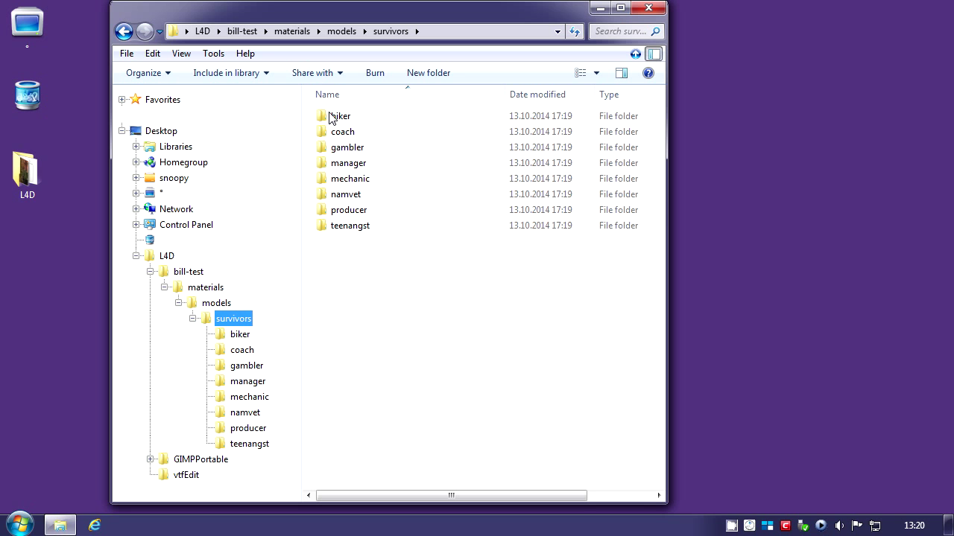
pyautogui.moveTo(388, 264); pyautogui.dragTo(323, 117)
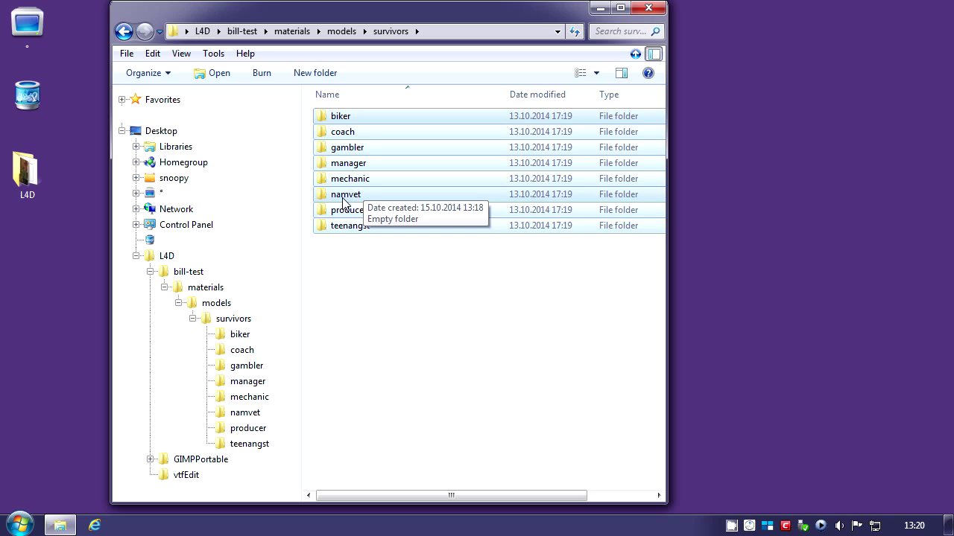
pyautogui.press('Delete')
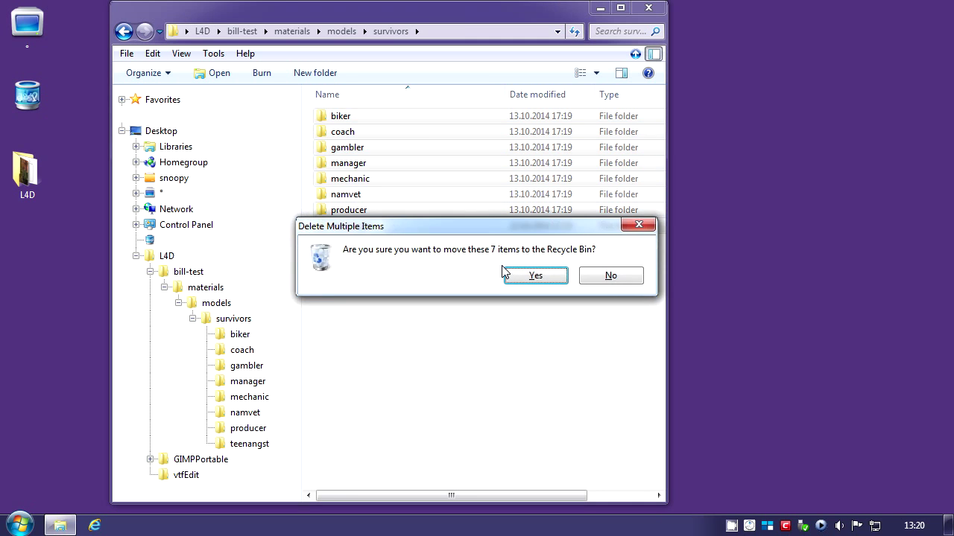
pyautogui.click(505, 270)
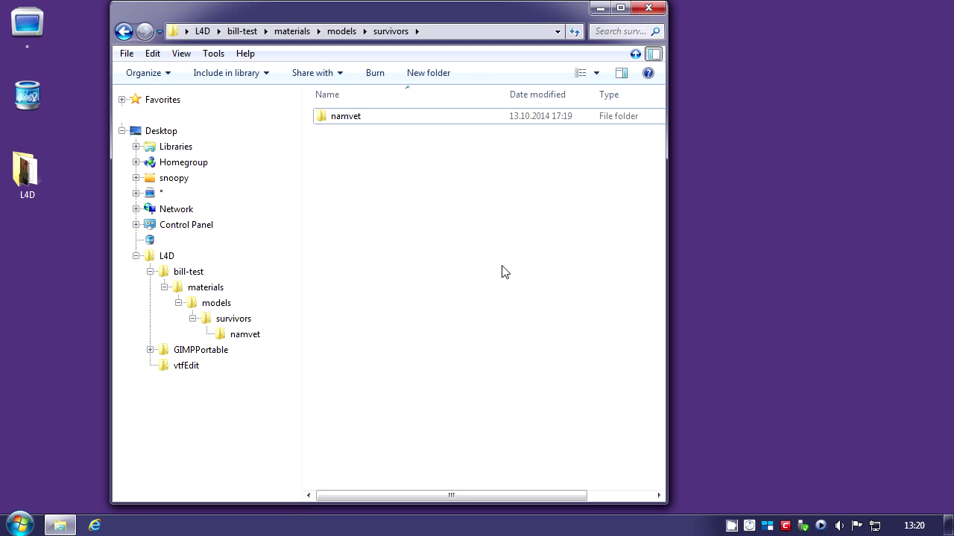
pyautogui.click(150, 273)
pyautogui.click(159, 256)
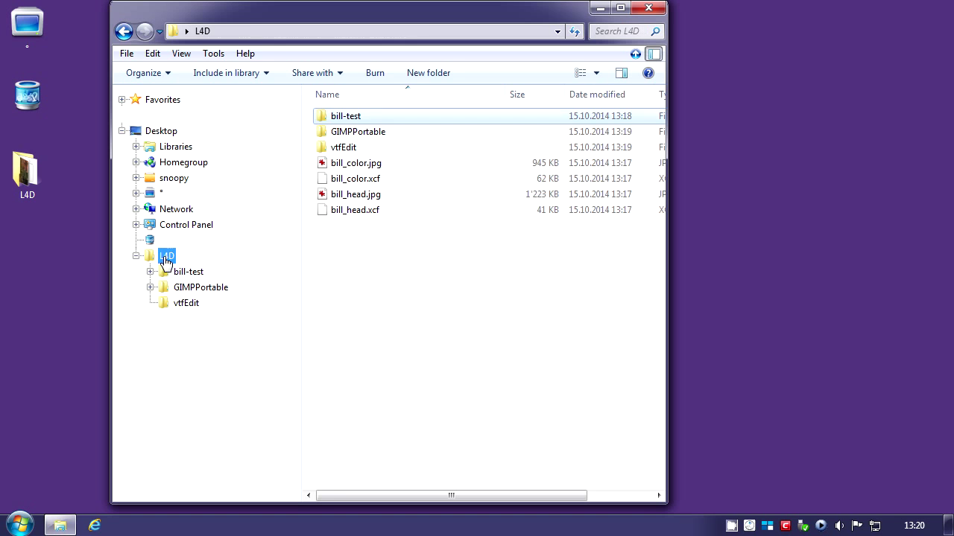
# - Launch GIMP Portable, switch it to single-window mode and enlarge its window
pyautogui.doubleClick(346, 134)
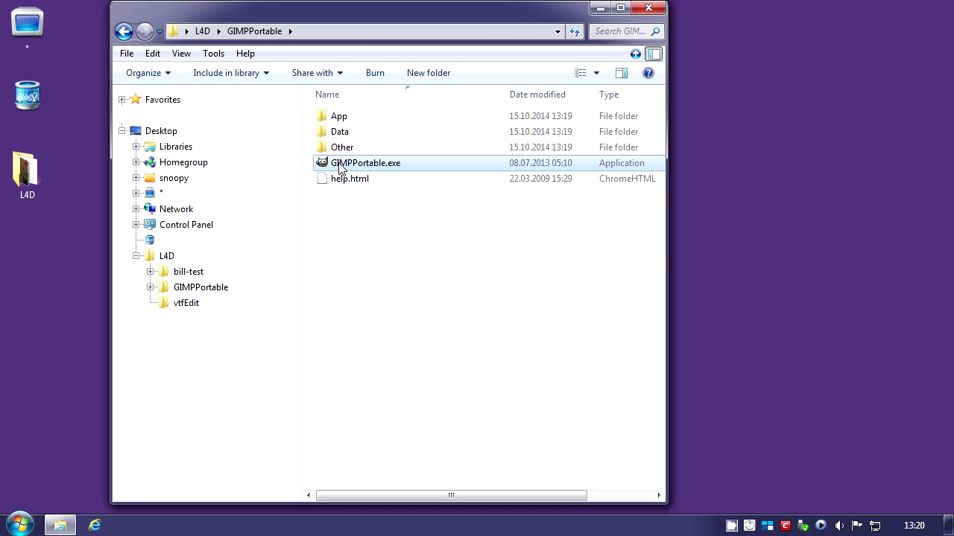
pyautogui.doubleClick(343, 164)
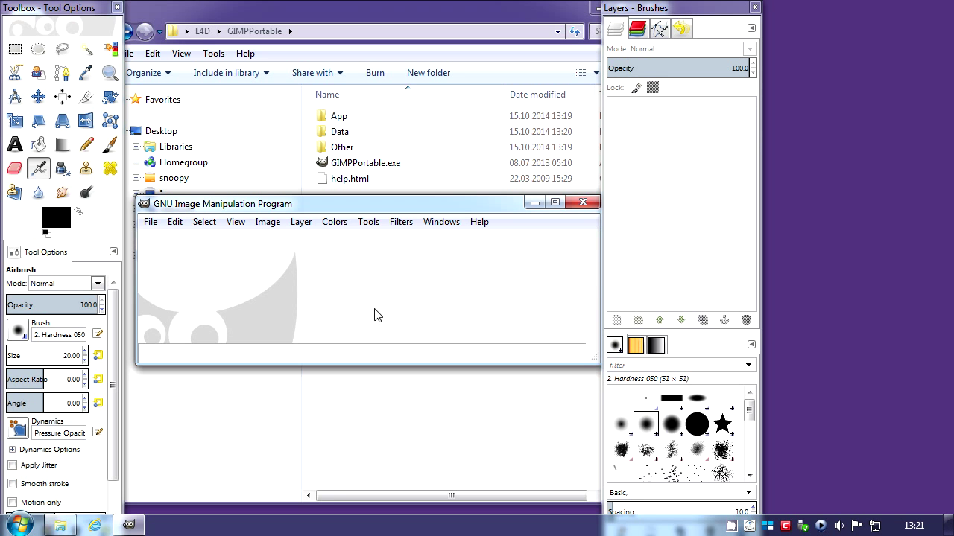
pyautogui.click(442, 223)
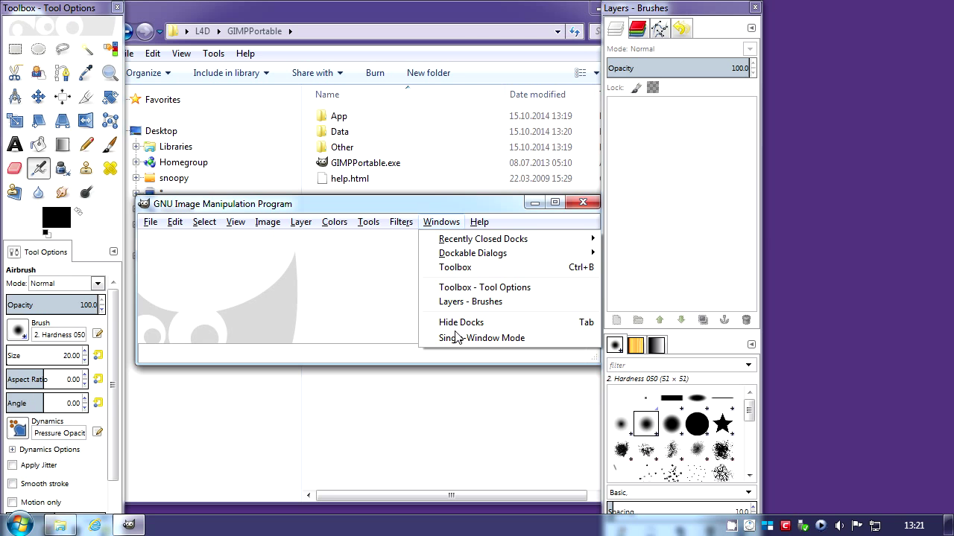
pyautogui.click(469, 345)
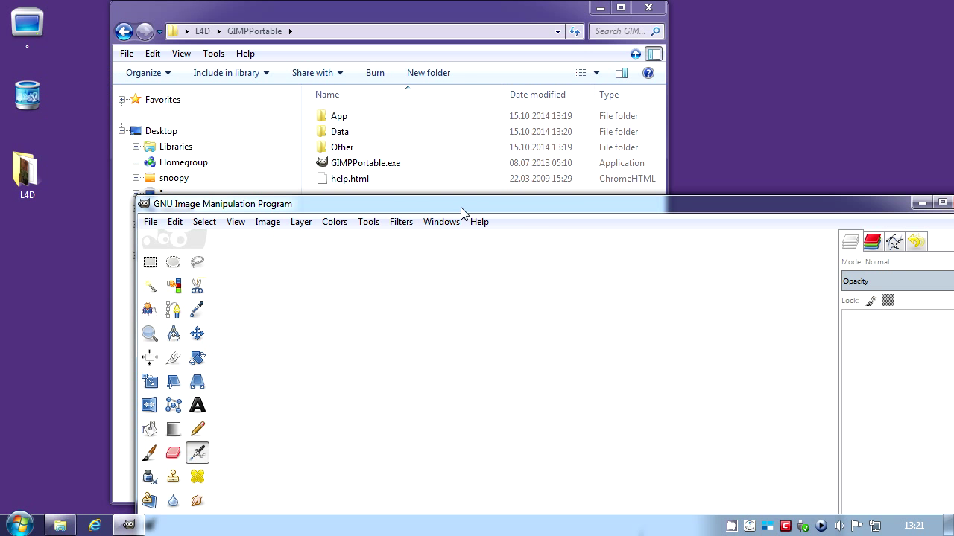
pyautogui.moveTo(460, 208); pyautogui.dragTo(427, 13)
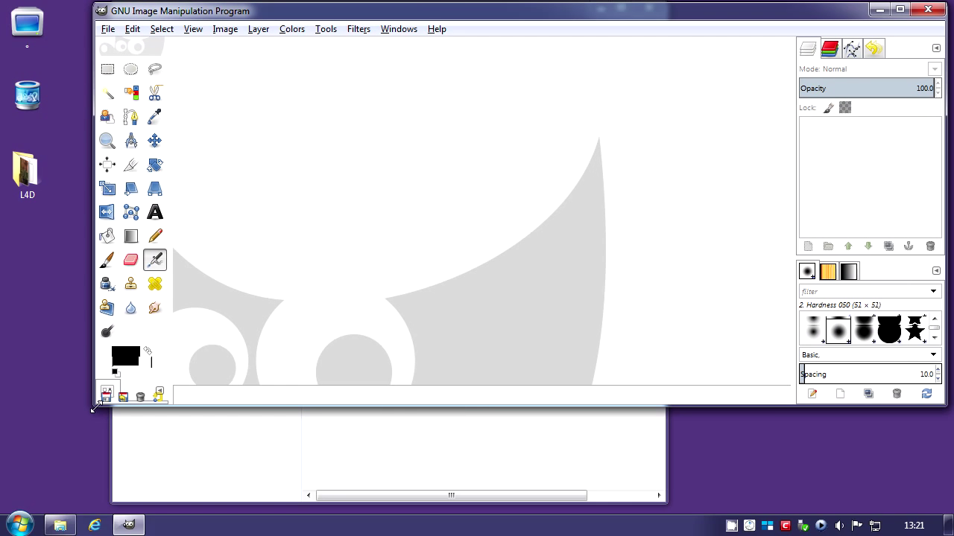
pyautogui.moveTo(94, 408); pyautogui.dragTo(61, 528)
# - Open bill_color.xcf in GIMP by dragging it from the L4D folder
pyautogui.click(60, 526)
pyautogui.click(166, 256)
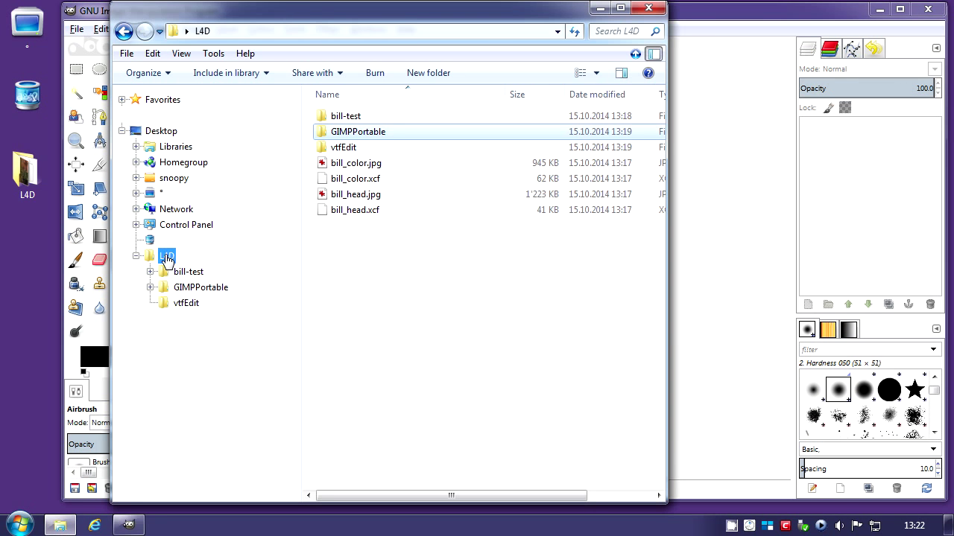
pyautogui.moveTo(313, 6); pyautogui.dragTo(614, 116)
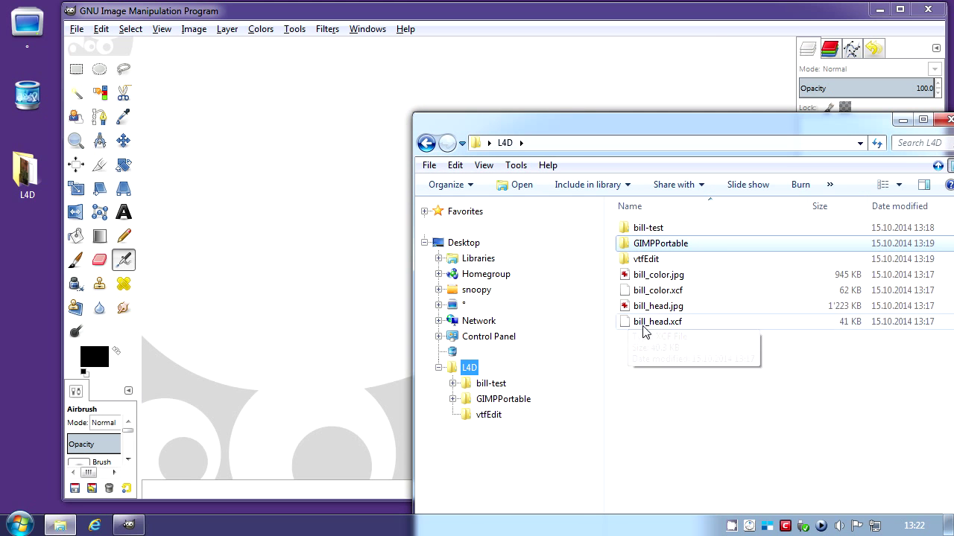
pyautogui.moveTo(648, 292); pyautogui.dragTo(298, 220)
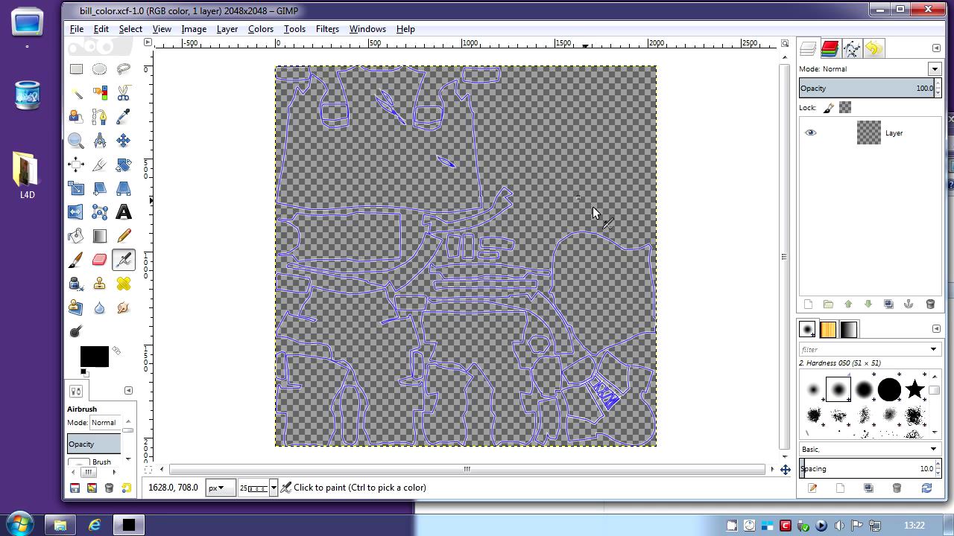
# - Add bill_color.jpg as a new layer above Layer, then show the Paths list
pyautogui.click(854, 55)
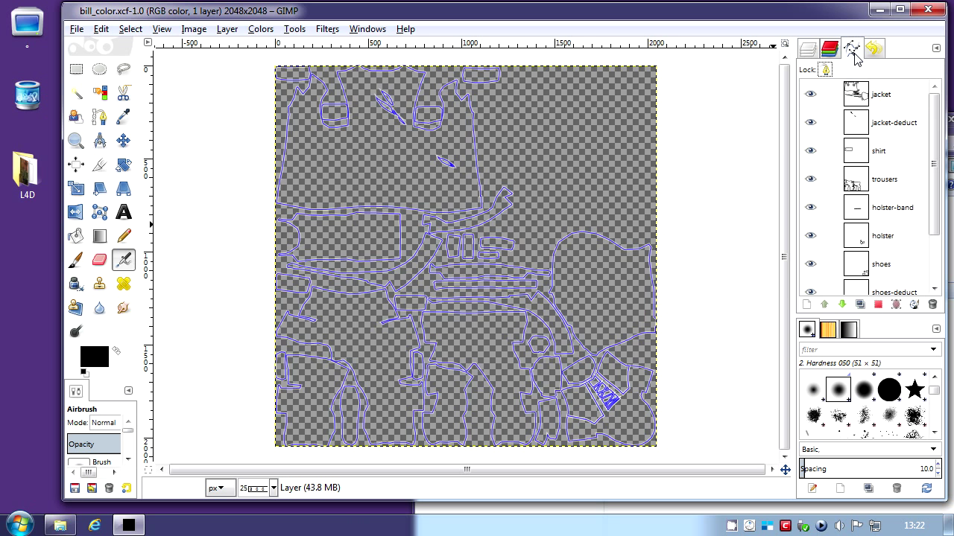
pyautogui.click(813, 50)
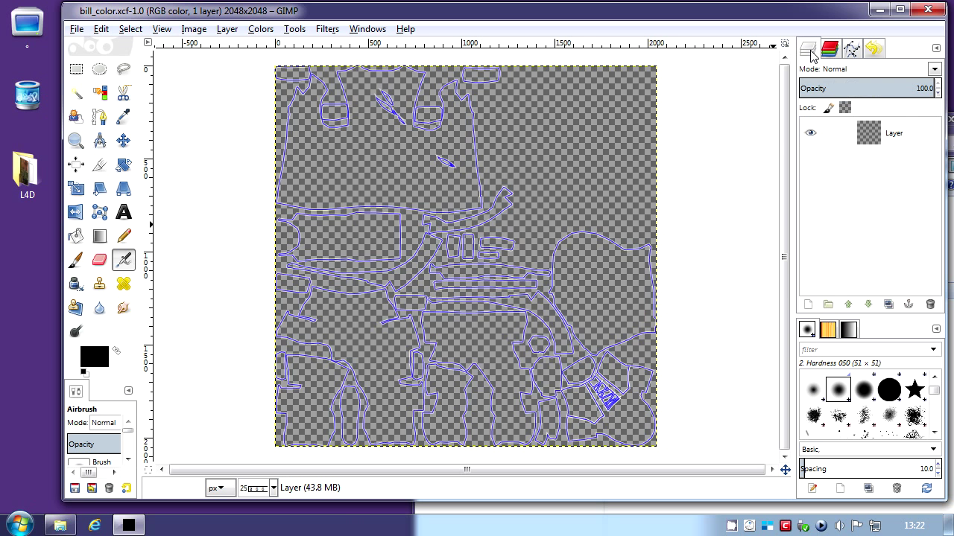
pyautogui.click(76, 30)
pyautogui.click(101, 94)
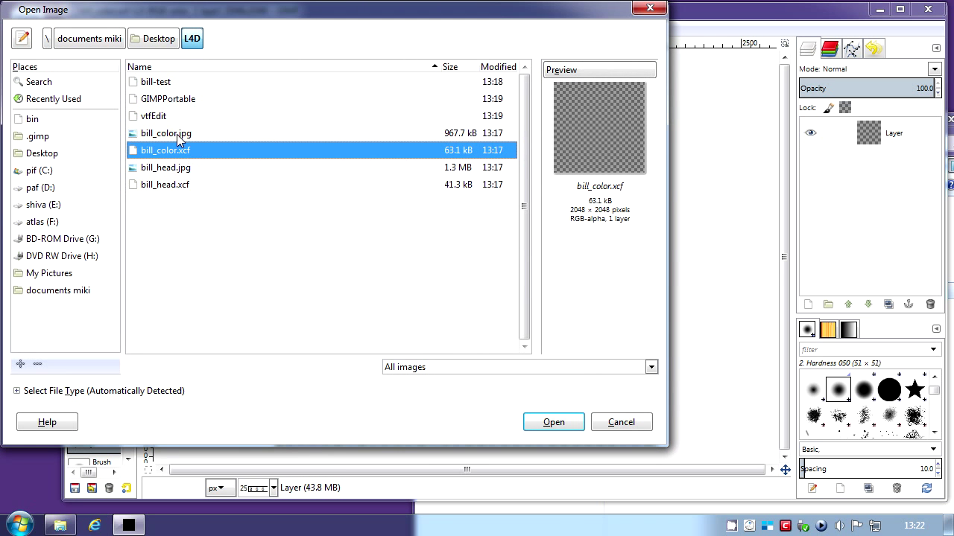
pyautogui.doubleClick(166, 134)
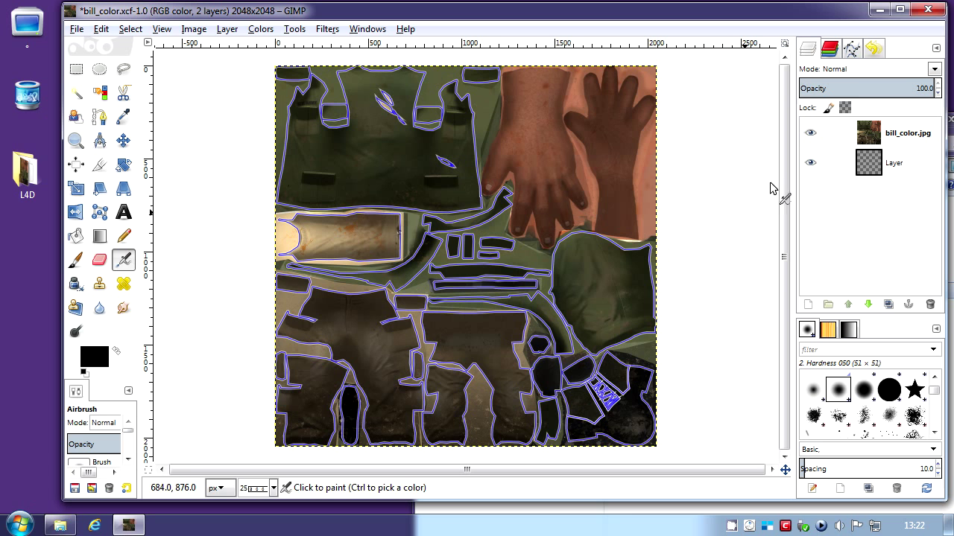
pyautogui.click(852, 49)
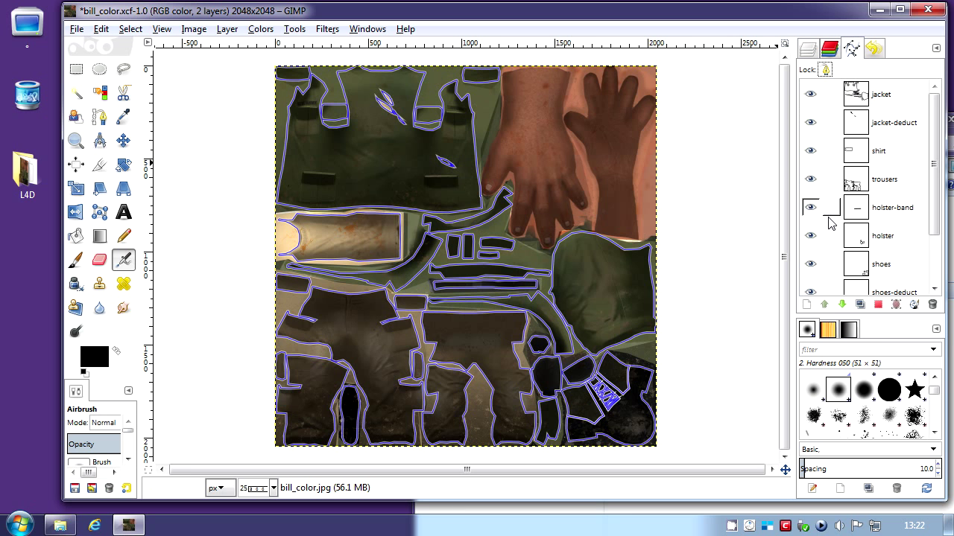
# - Select the jacket path and subtract the jacket-deduct path from the selection
pyautogui.rightClick(880, 101)
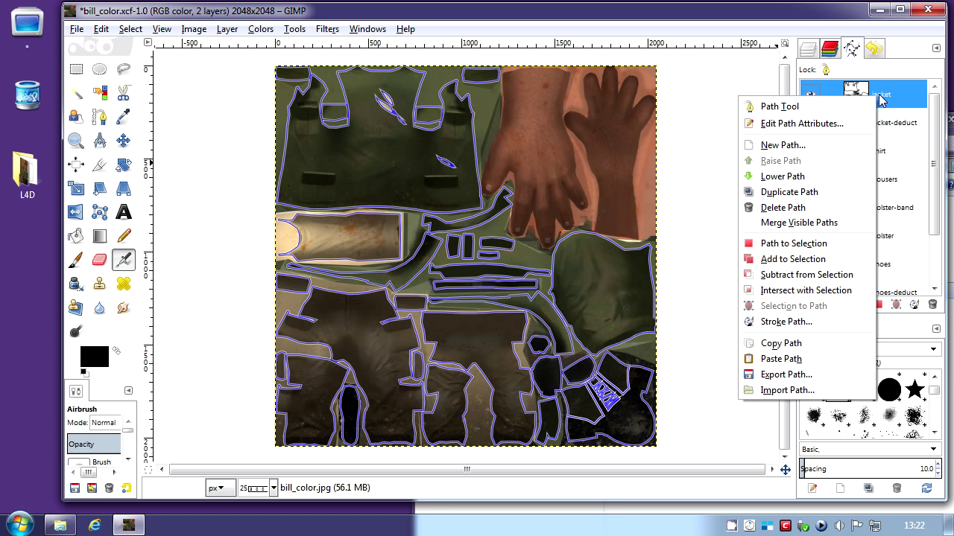
pyautogui.click(794, 244)
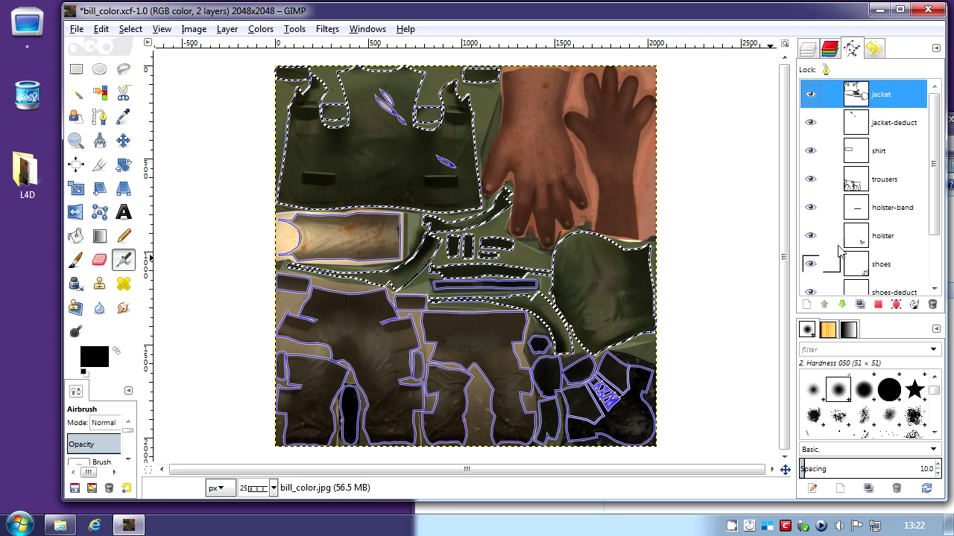
pyautogui.rightClick(877, 129)
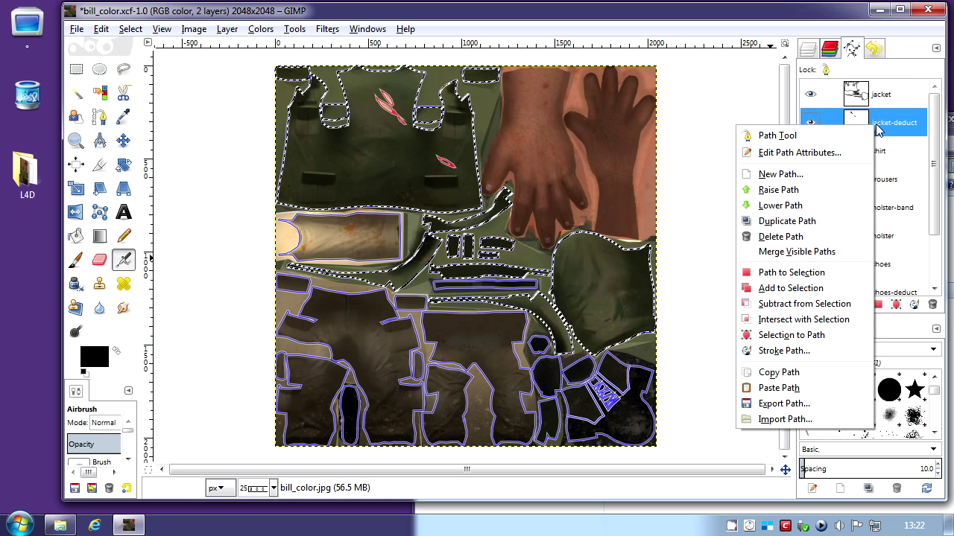
pyautogui.click(805, 304)
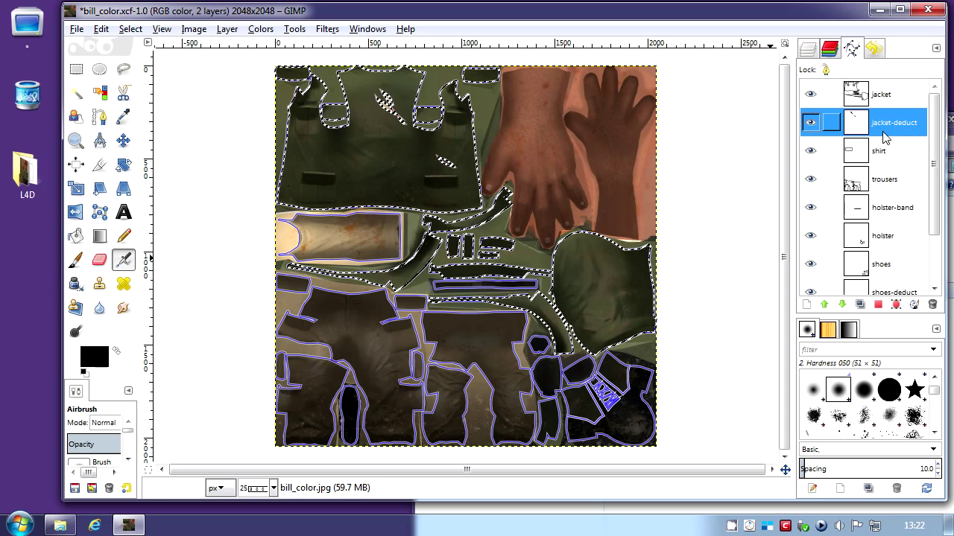
# - Colorize the selected jacket green with hue 91 and saturation 62
pyautogui.click(260, 28)
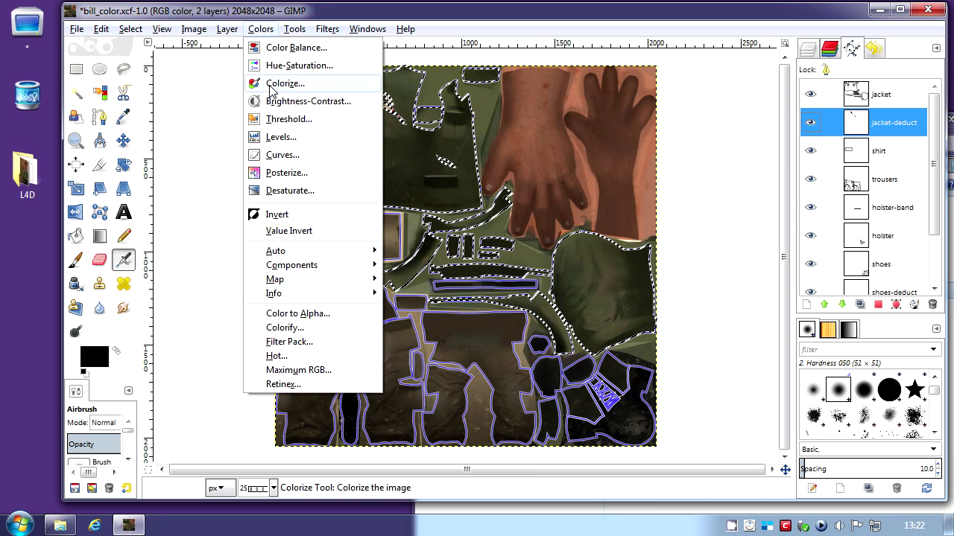
pyautogui.click(272, 84)
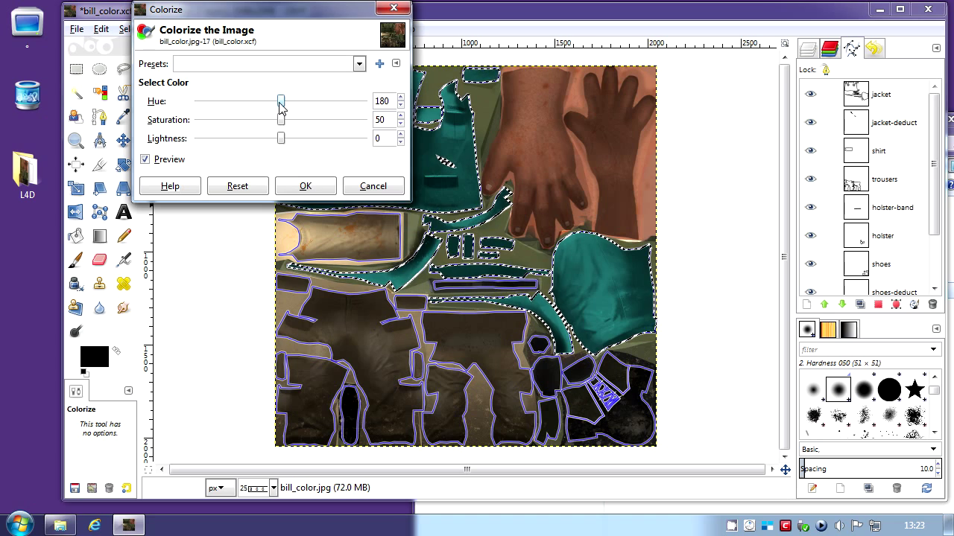
pyautogui.moveTo(280, 101); pyautogui.dragTo(296, 102)
pyautogui.moveTo(285, 9); pyautogui.dragTo(148, 220)
pyautogui.moveTo(153, 311); pyautogui.dragTo(158, 340)
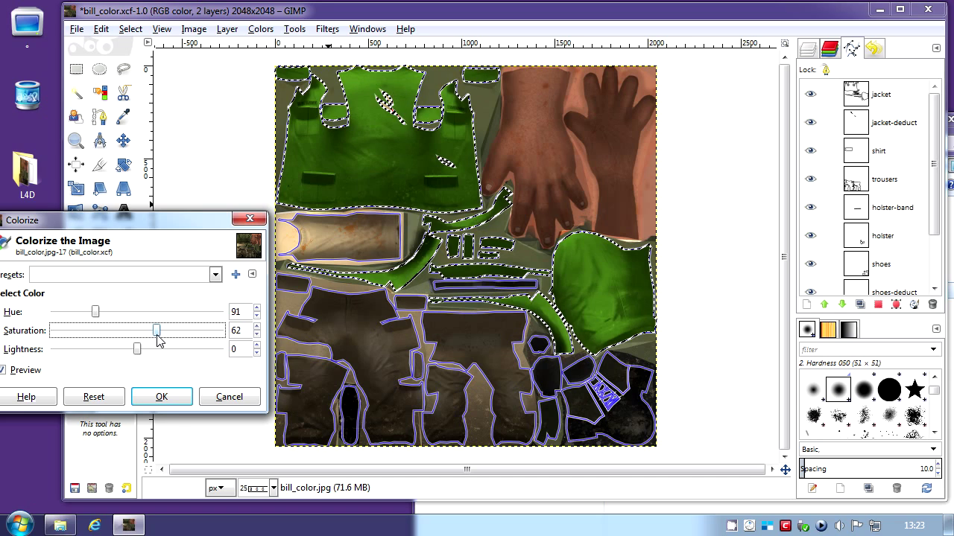
pyautogui.click(162, 396)
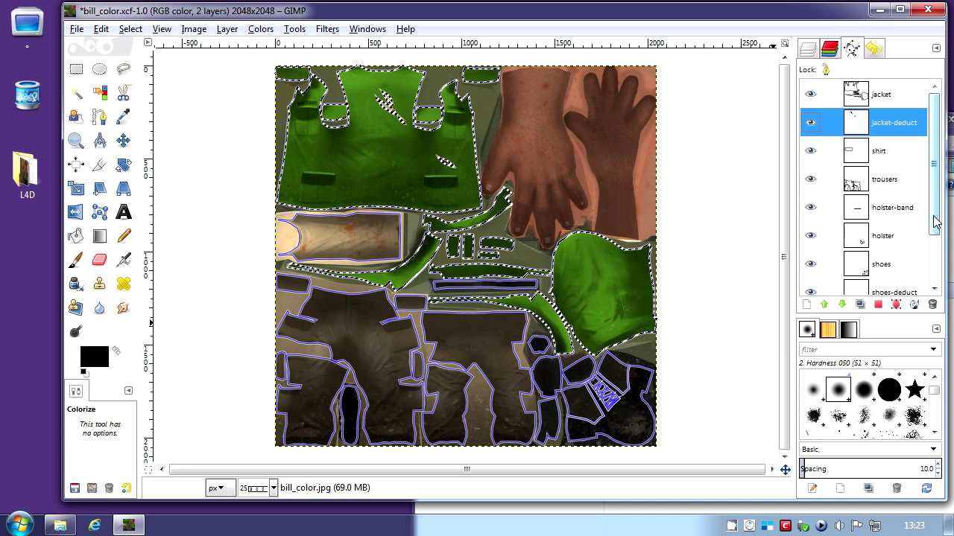
# - Replace the selection with the trousers path and colorize it purple at hue 311, saturation 50
pyautogui.moveTo(936, 222); pyautogui.dragTo(933, 276)
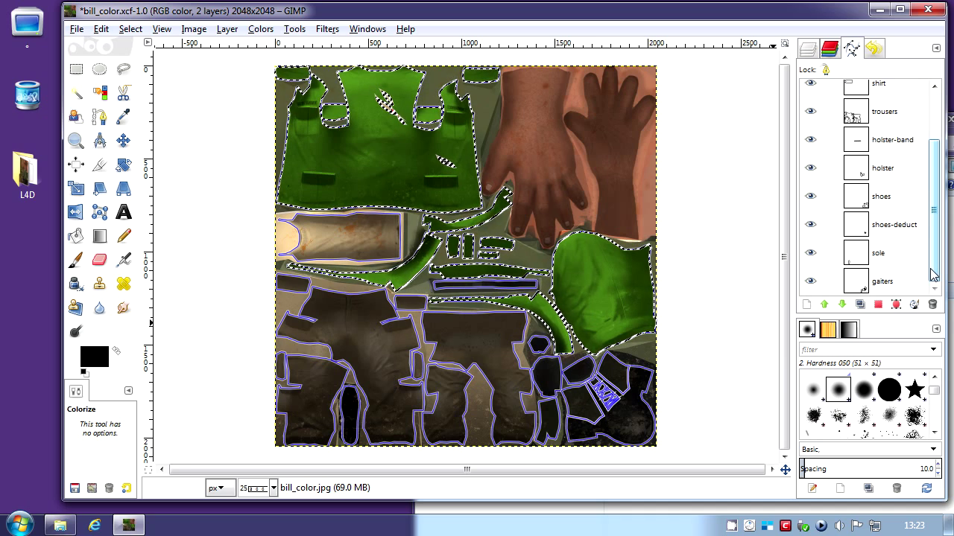
pyautogui.rightClick(856, 115)
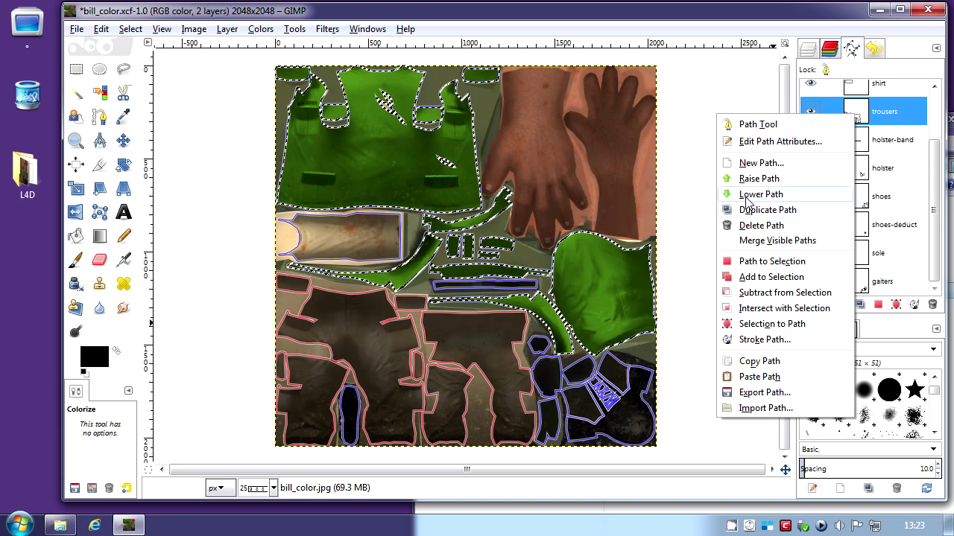
pyautogui.click(749, 263)
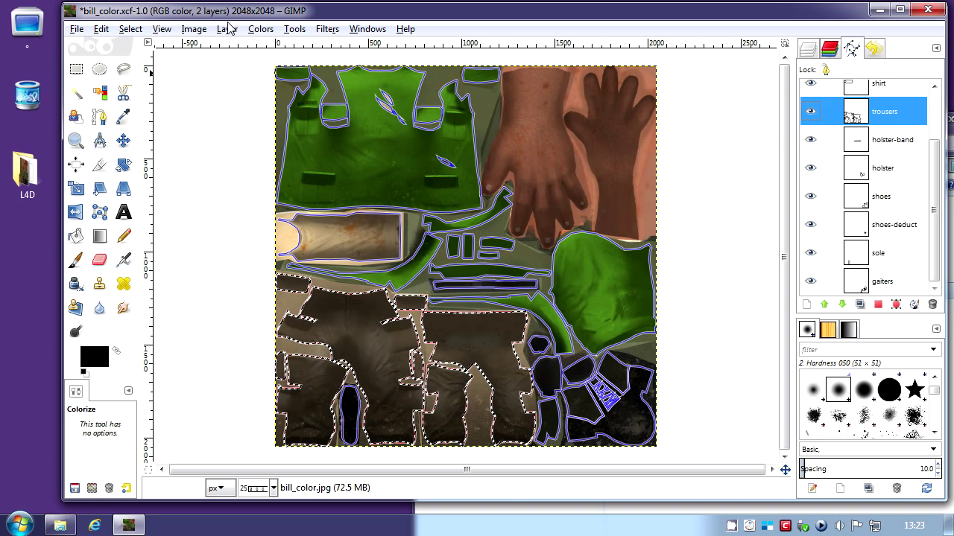
pyautogui.click(260, 28)
pyautogui.click(272, 80)
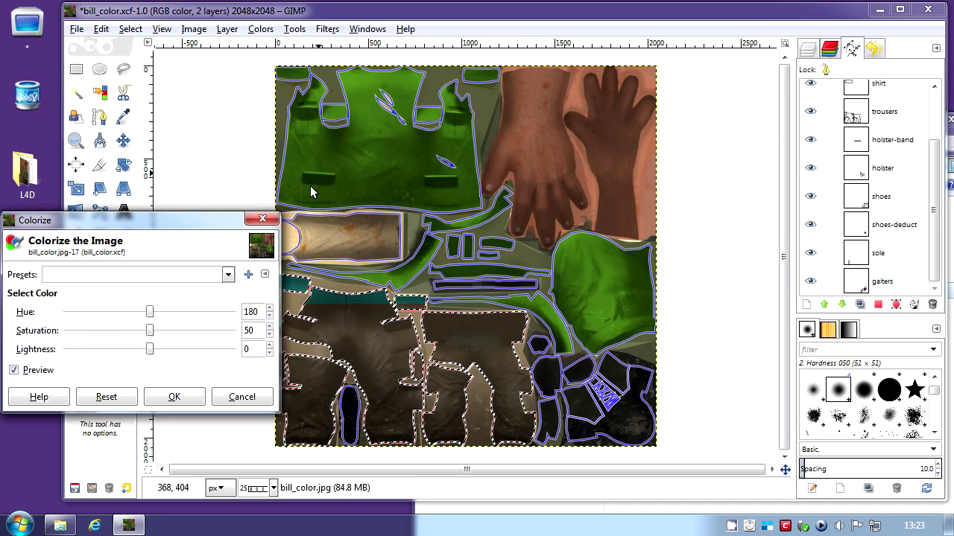
pyautogui.moveTo(155, 317); pyautogui.dragTo(210, 329)
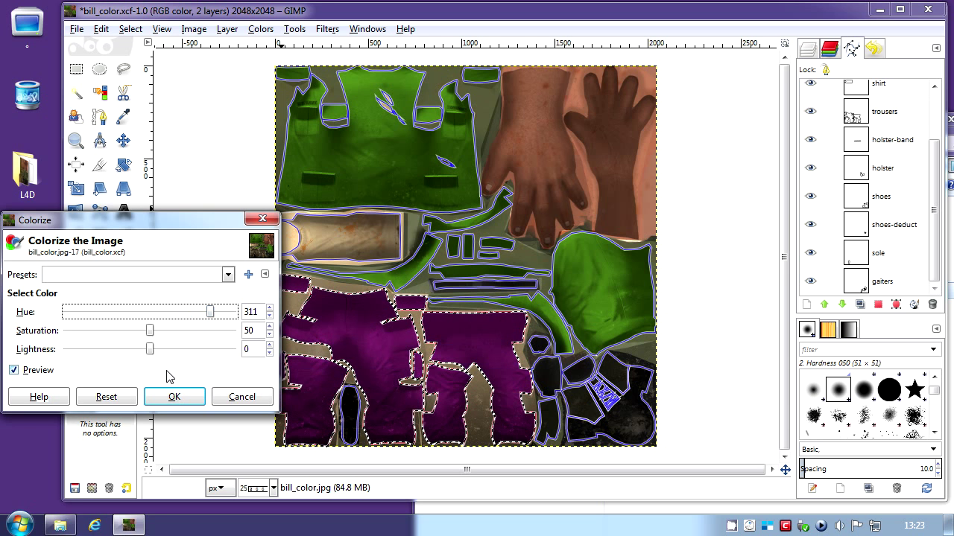
pyautogui.click(180, 398)
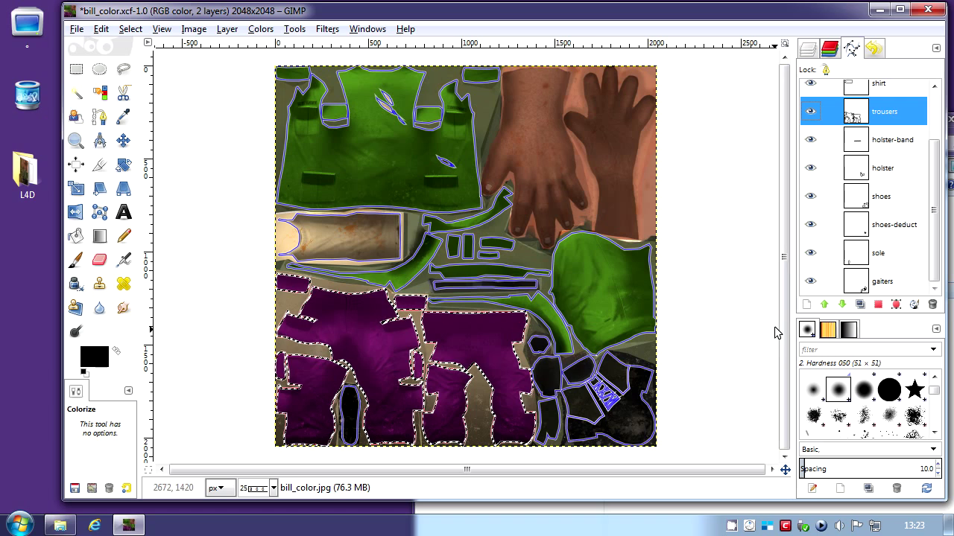
# - Select the holster path and colorize it dark purple at hue 282
pyautogui.rightClick(881, 171)
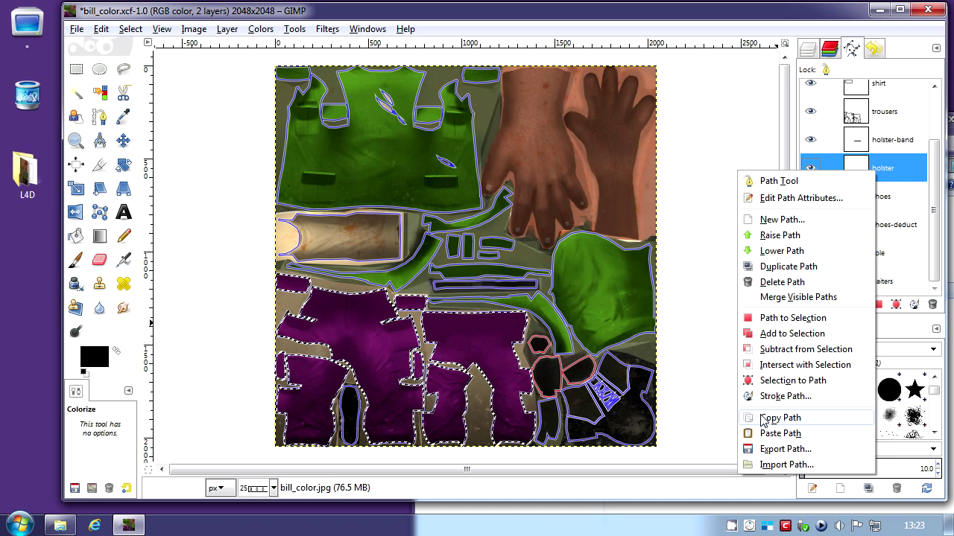
pyautogui.click(767, 318)
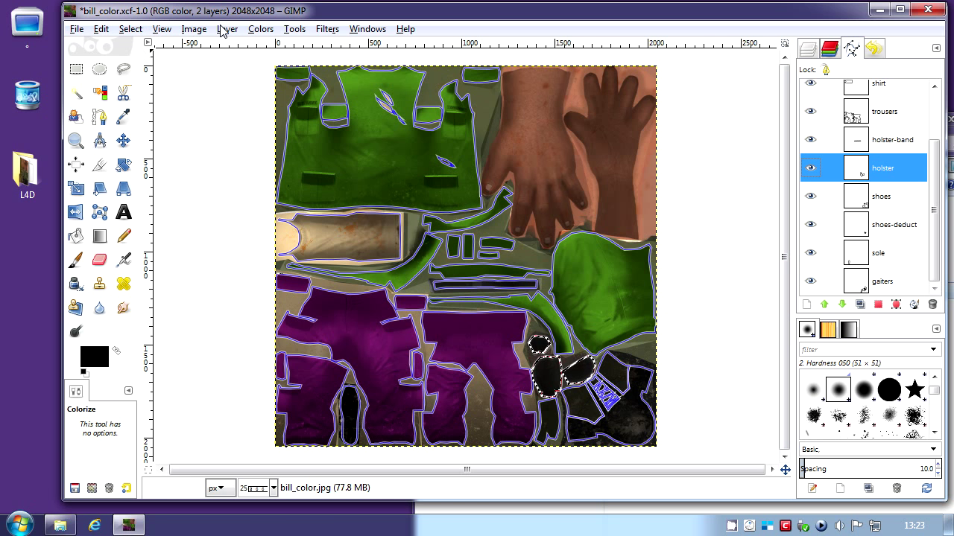
pyautogui.click(260, 29)
pyautogui.click(289, 84)
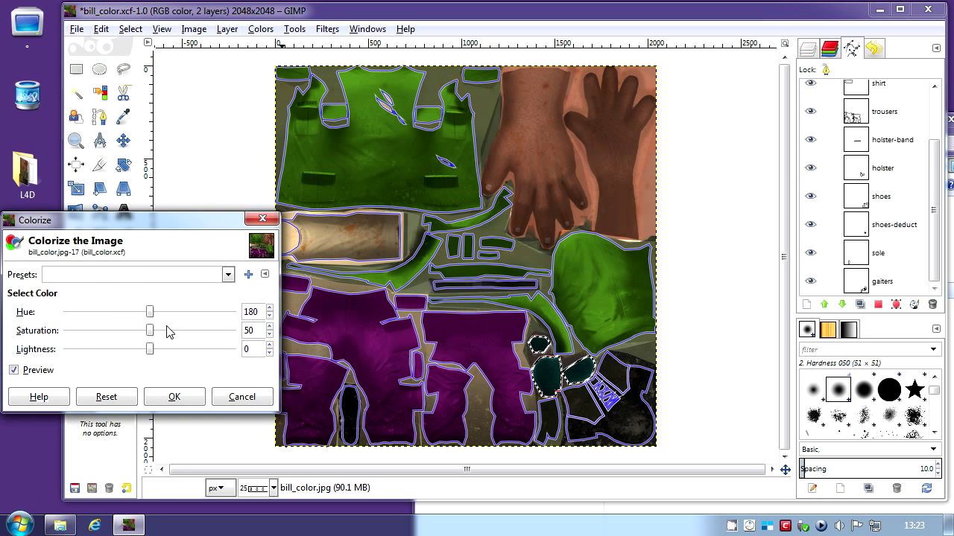
pyautogui.moveTo(150, 312); pyautogui.dragTo(198, 324)
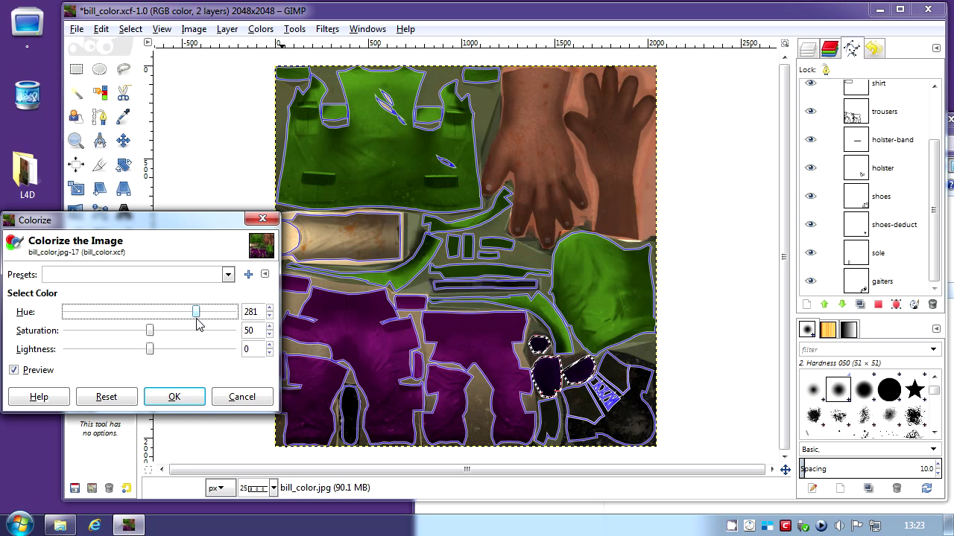
pyautogui.click(171, 399)
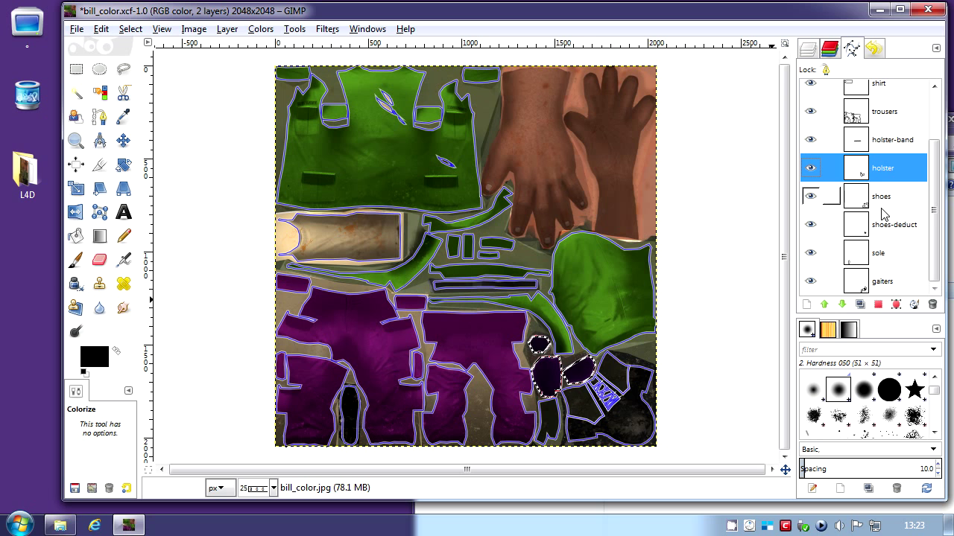
# - Select the holster-band path and colorize it red: hue 360, saturation 100, lightness 34
pyautogui.rightClick(887, 149)
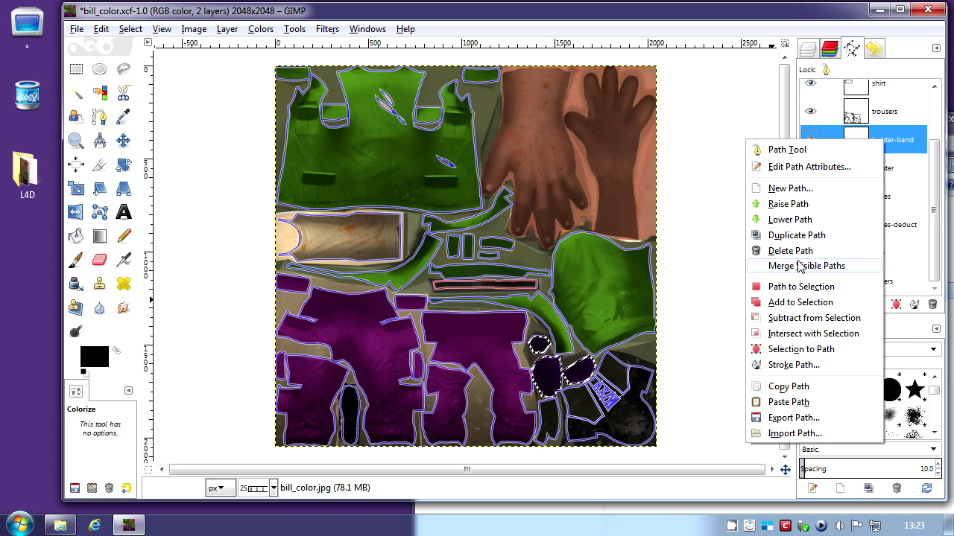
pyautogui.click(778, 284)
pyautogui.click(294, 28)
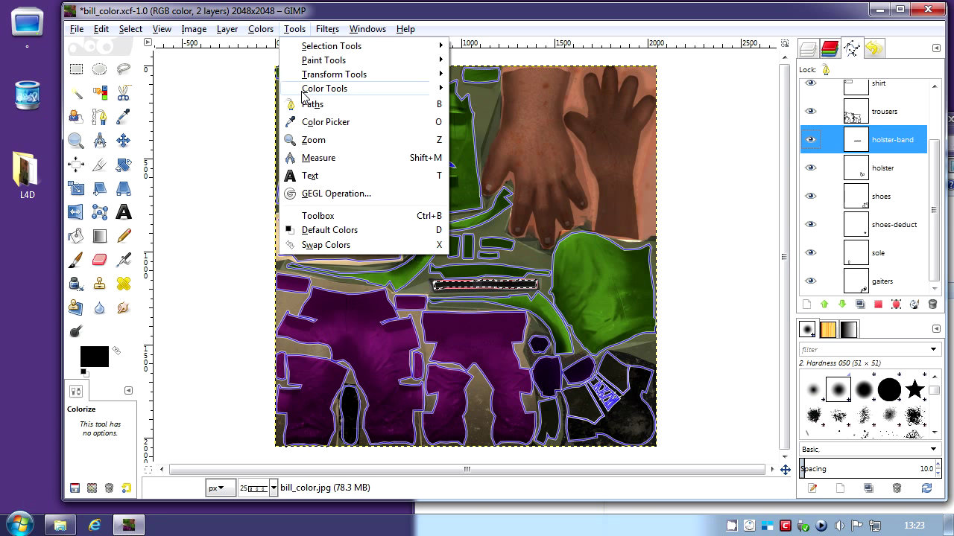
pyautogui.moveTo(265, 35)
pyautogui.click(284, 83)
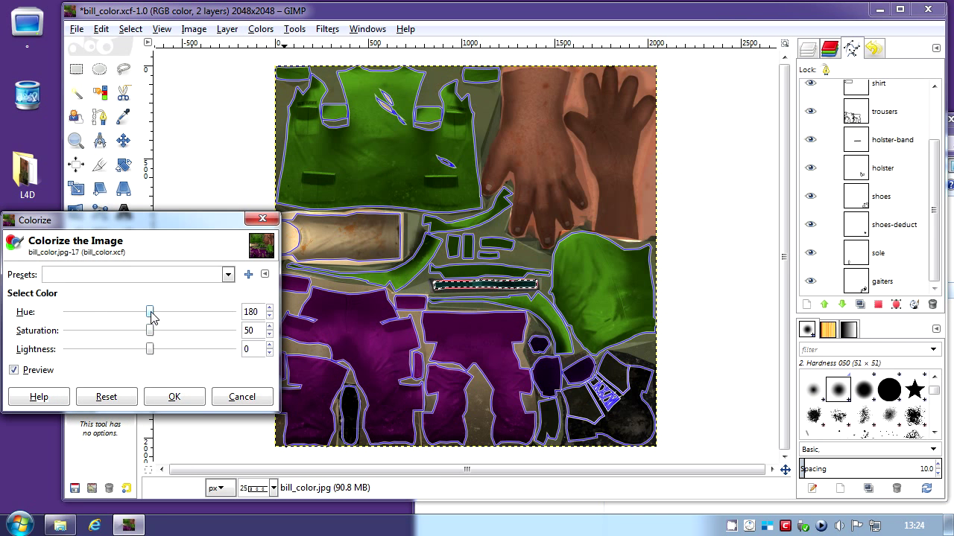
pyautogui.moveTo(149, 312); pyautogui.dragTo(231, 312)
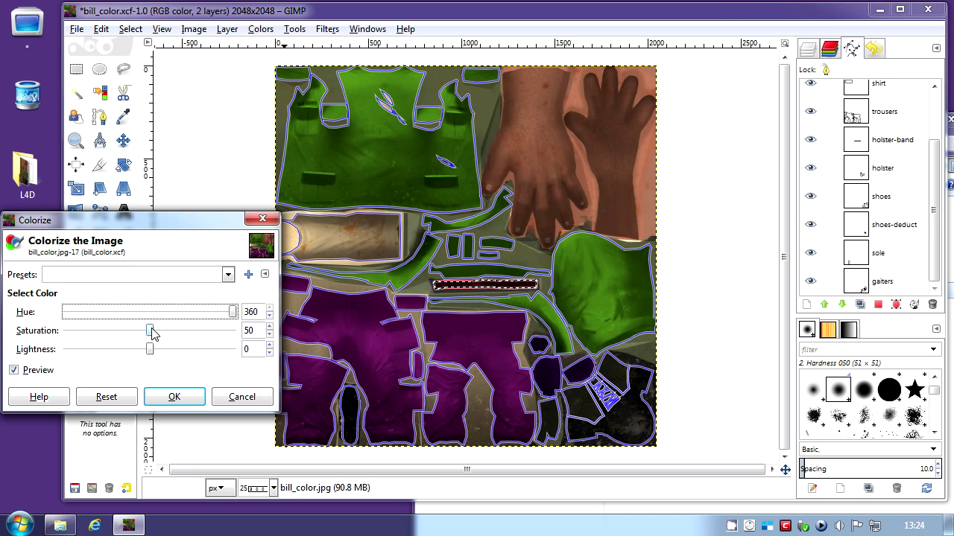
pyautogui.moveTo(152, 333); pyautogui.dragTo(262, 346)
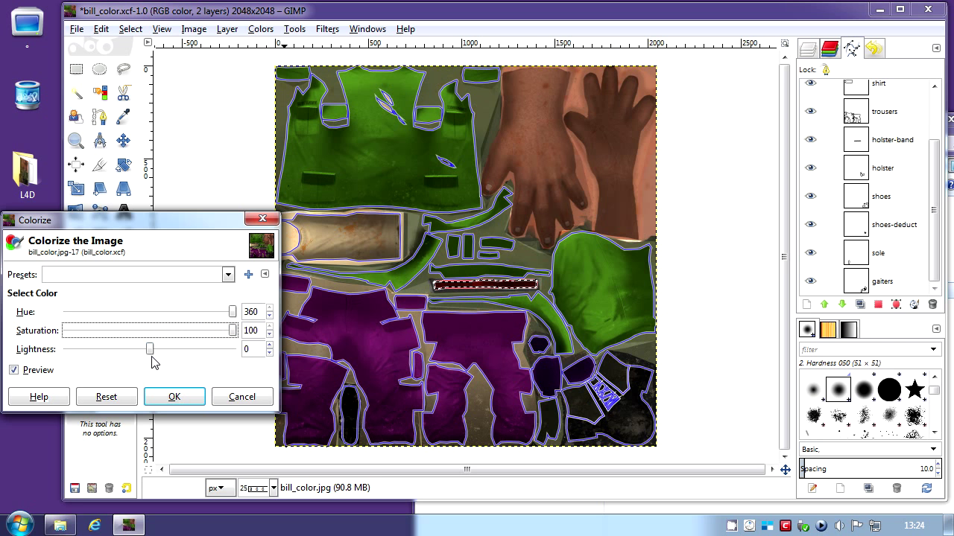
pyautogui.moveTo(150, 356); pyautogui.dragTo(169, 352)
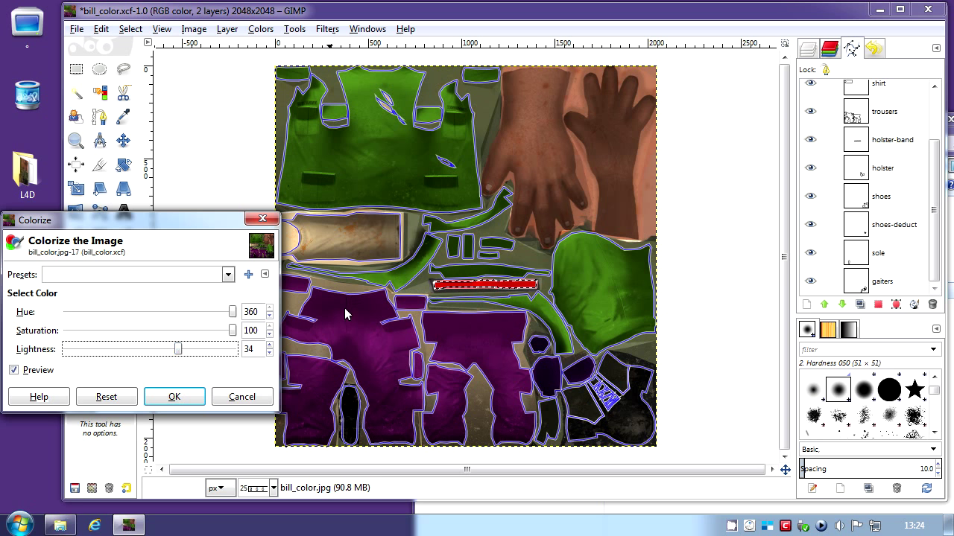
pyautogui.click(176, 397)
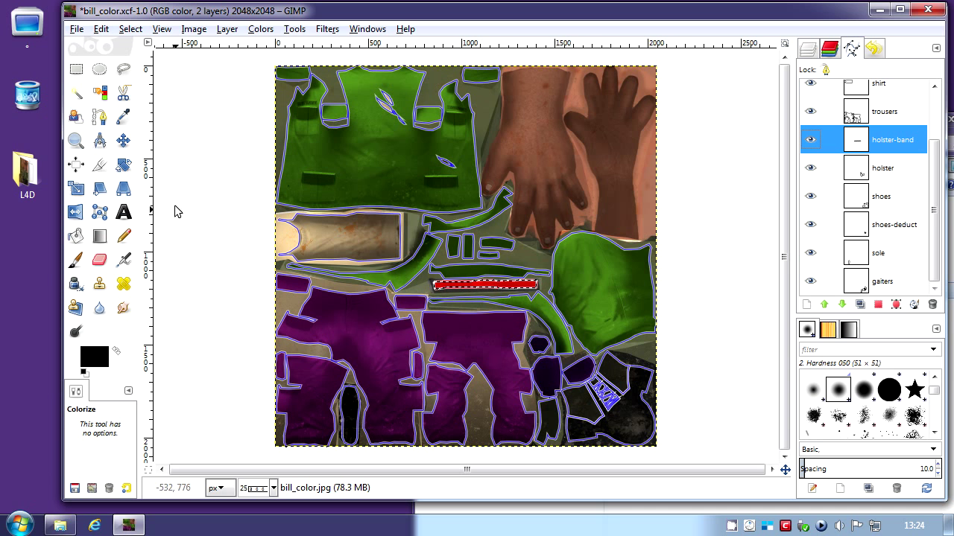
# - Export the texture as bill_color.png in PNG format with default settings
pyautogui.click(77, 29)
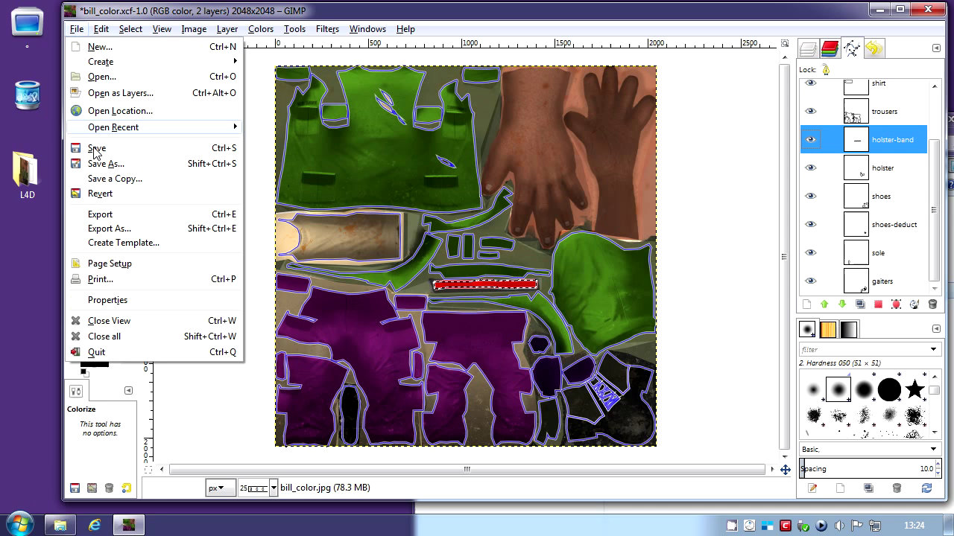
pyautogui.click(112, 228)
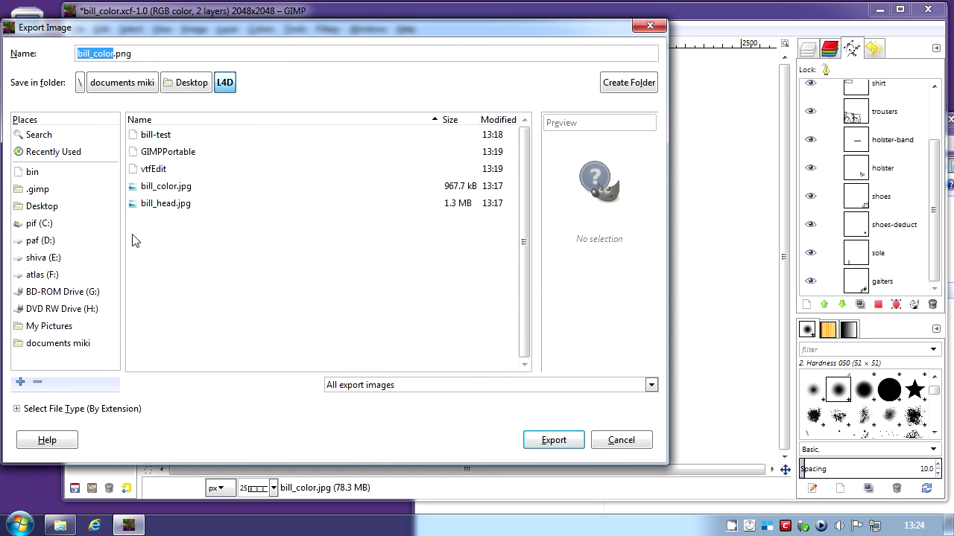
pyautogui.click(428, 385)
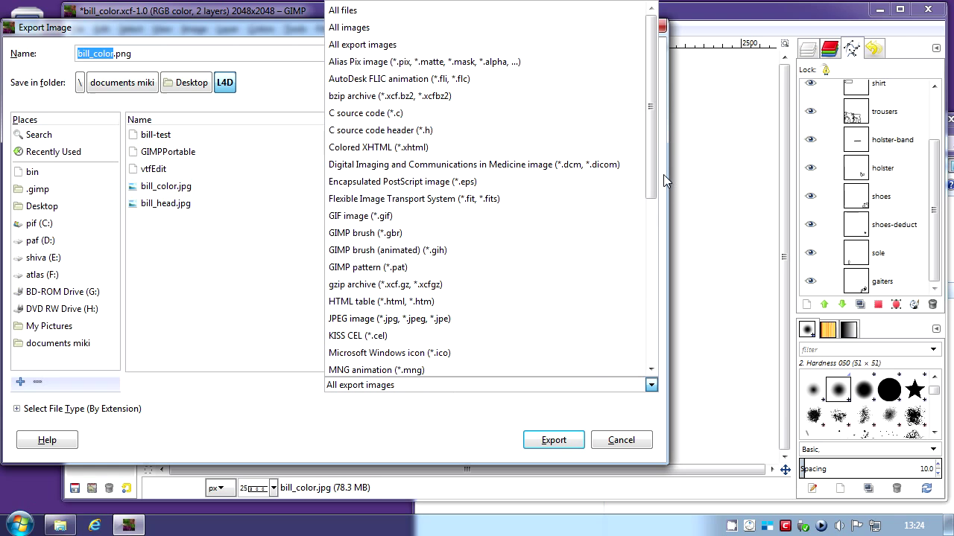
pyautogui.moveTo(650, 170); pyautogui.dragTo(650, 246)
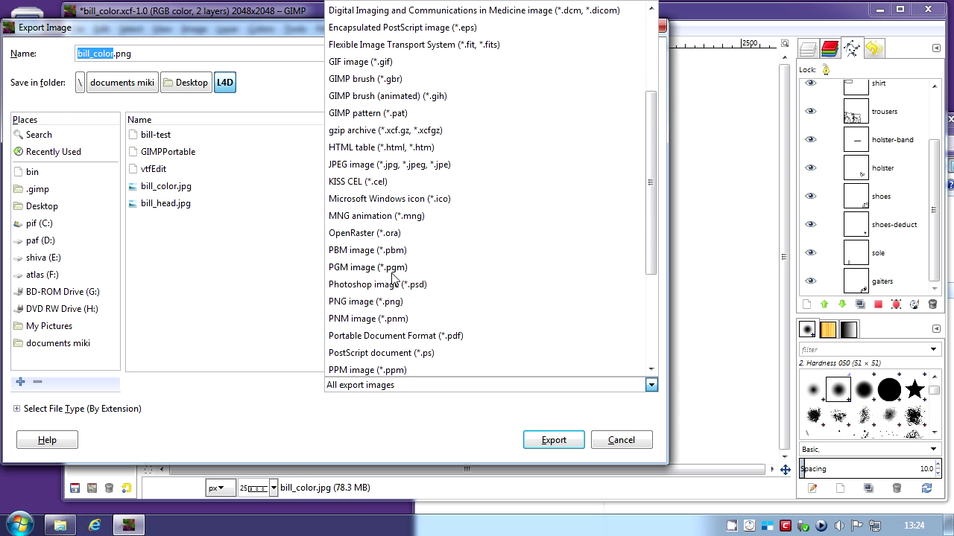
pyautogui.click(353, 301)
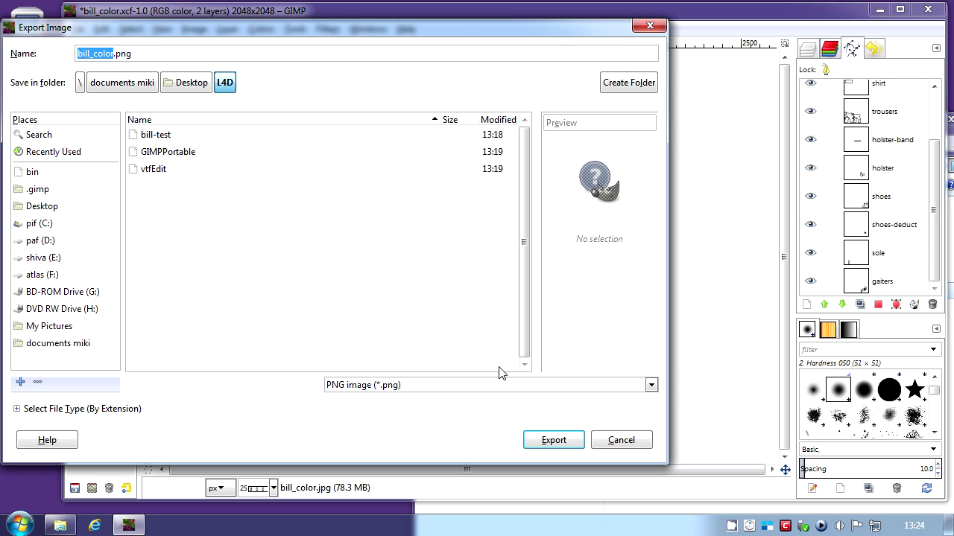
pyautogui.click(555, 440)
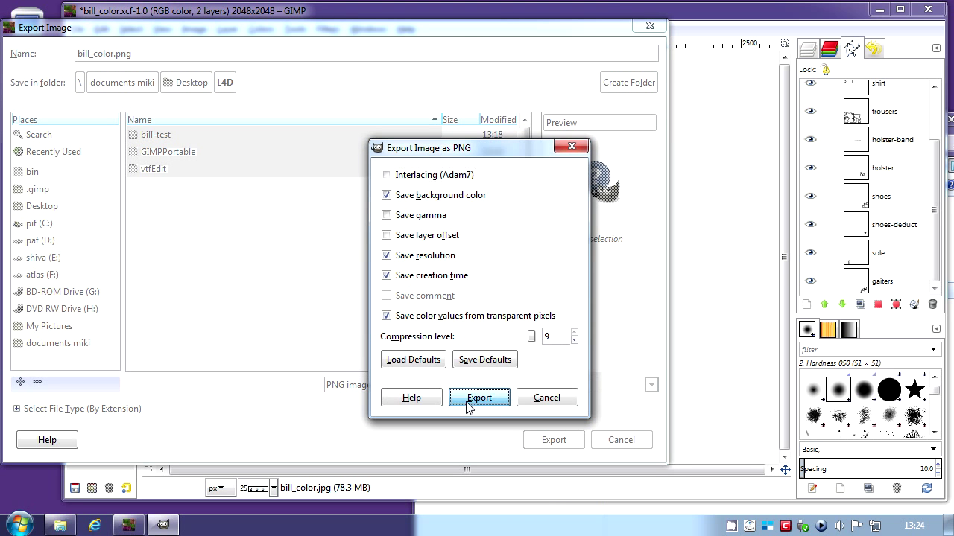
pyautogui.click(469, 400)
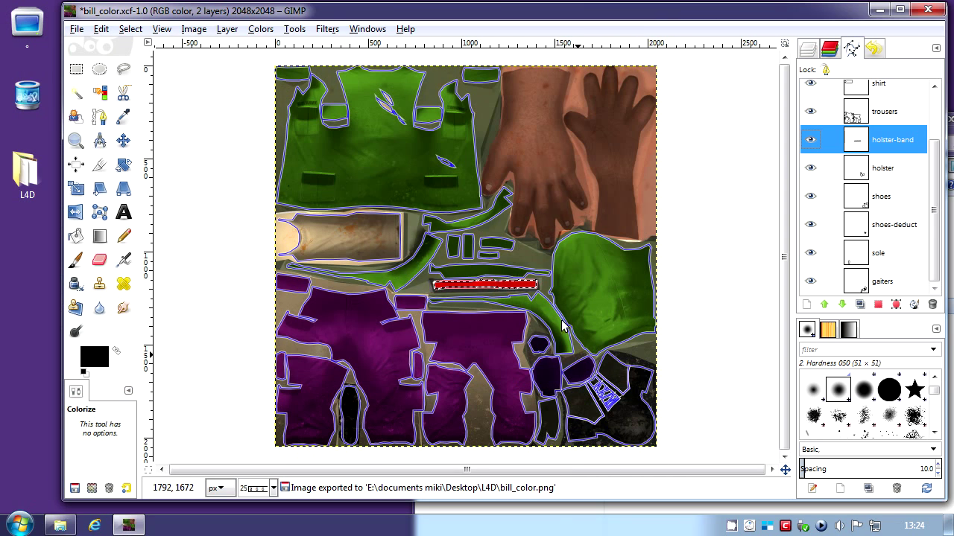
# - Save the layered image as bill_color.xcf
pyautogui.click(77, 29)
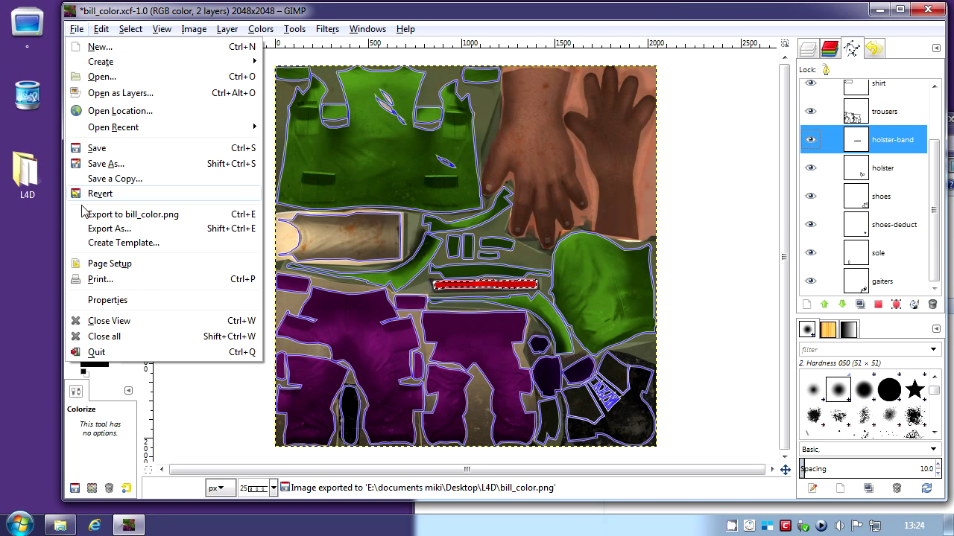
pyautogui.click(98, 152)
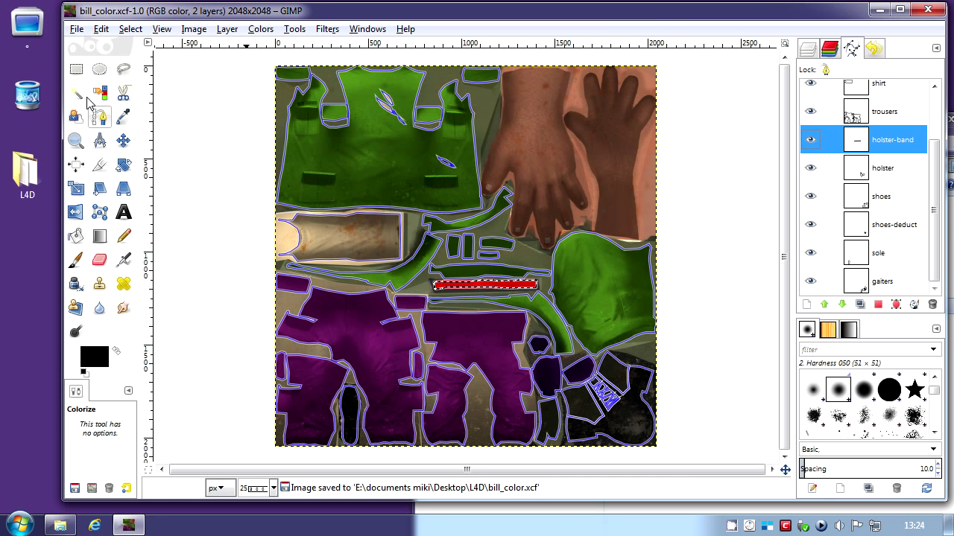
pyautogui.click(76, 29)
# - Close all images and drag bill_head.xcf from the L4D folder into GIMP
pyautogui.click(106, 341)
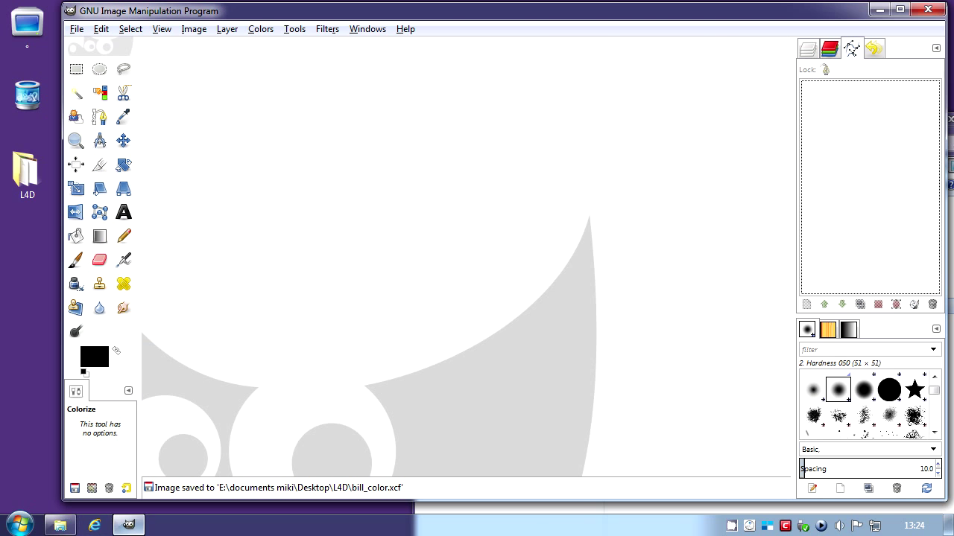
pyautogui.click(55, 527)
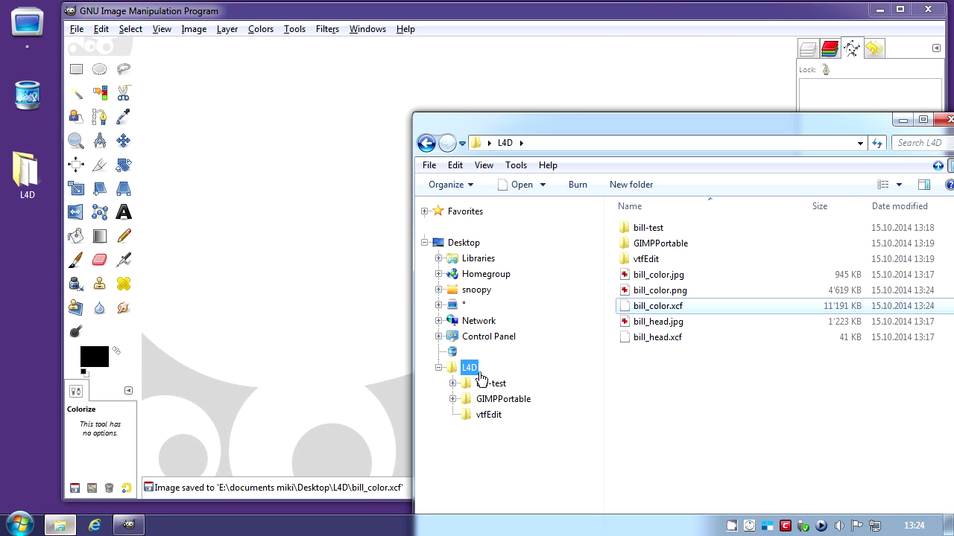
pyautogui.click(672, 340)
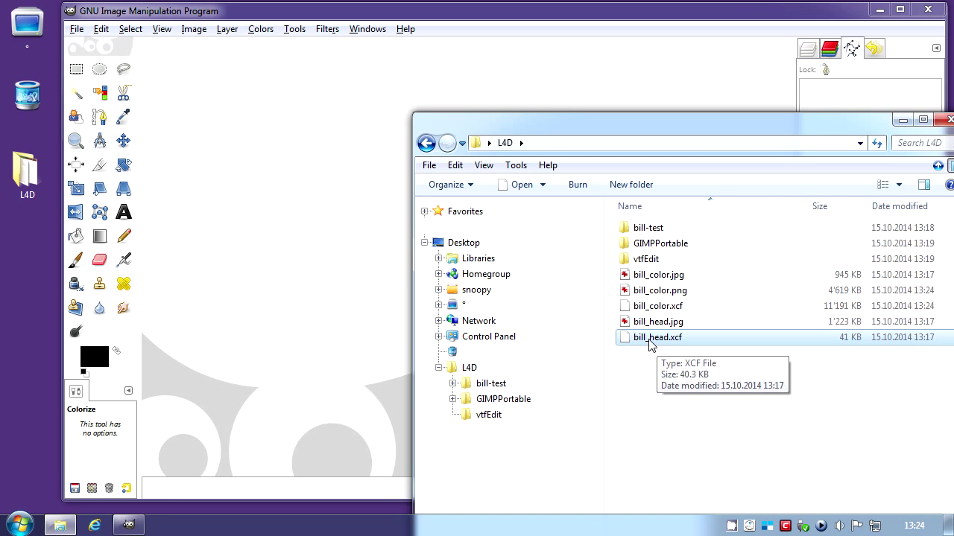
pyautogui.moveTo(650, 344); pyautogui.dragTo(301, 220)
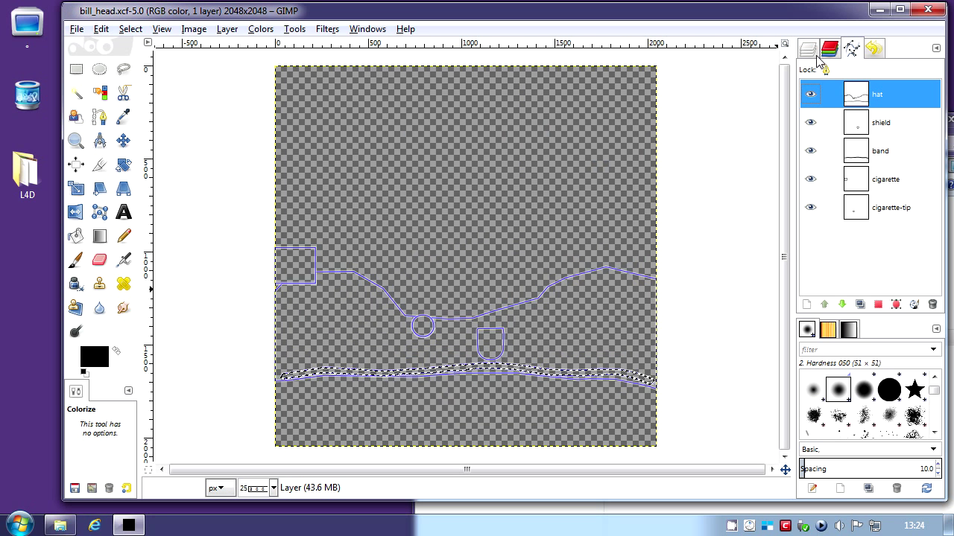
# - Load bill_head.jpg from the L4D folder as a new layer in bill_head.xcf
pyautogui.click(76, 29)
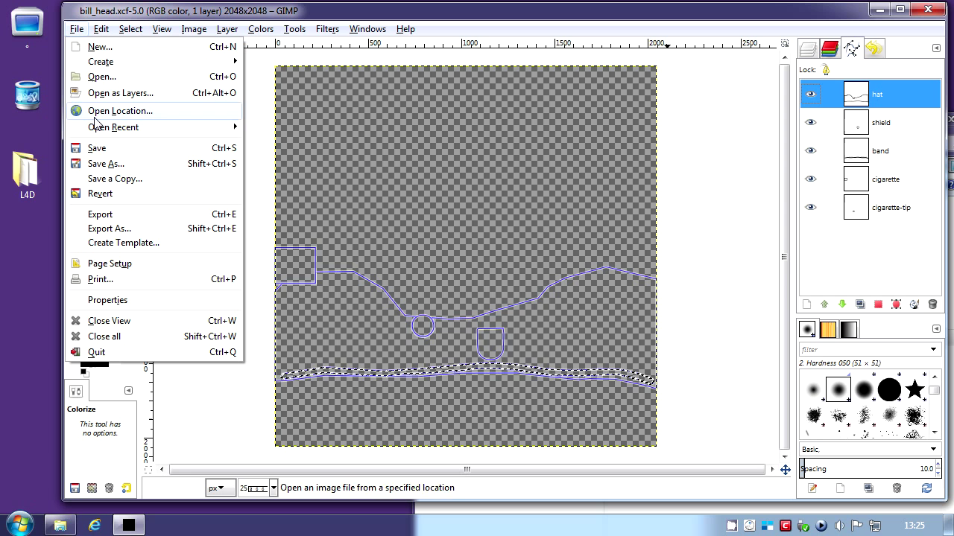
pyautogui.click(101, 77)
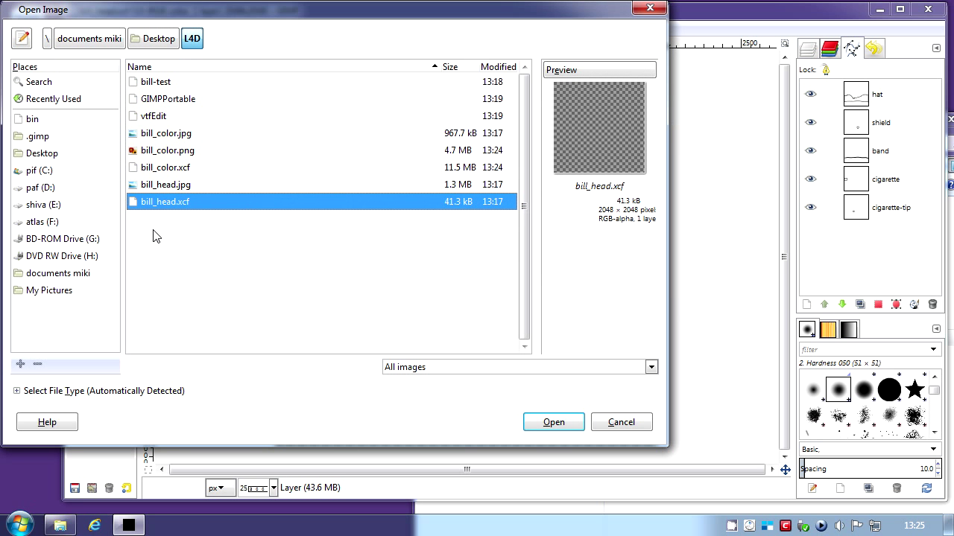
pyautogui.doubleClick(188, 185)
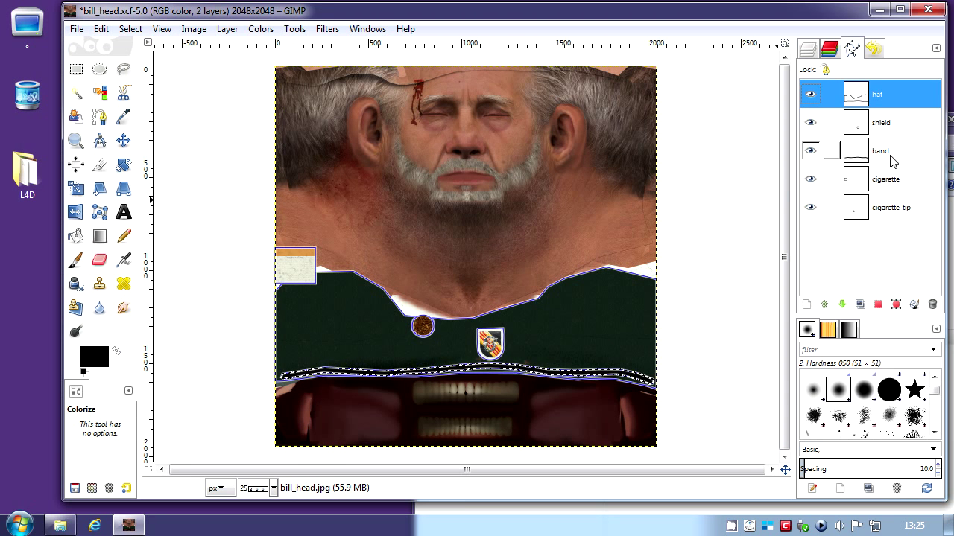
# - Select the hat path, then subtract the shield and band outlines from it
pyautogui.rightClick(862, 104)
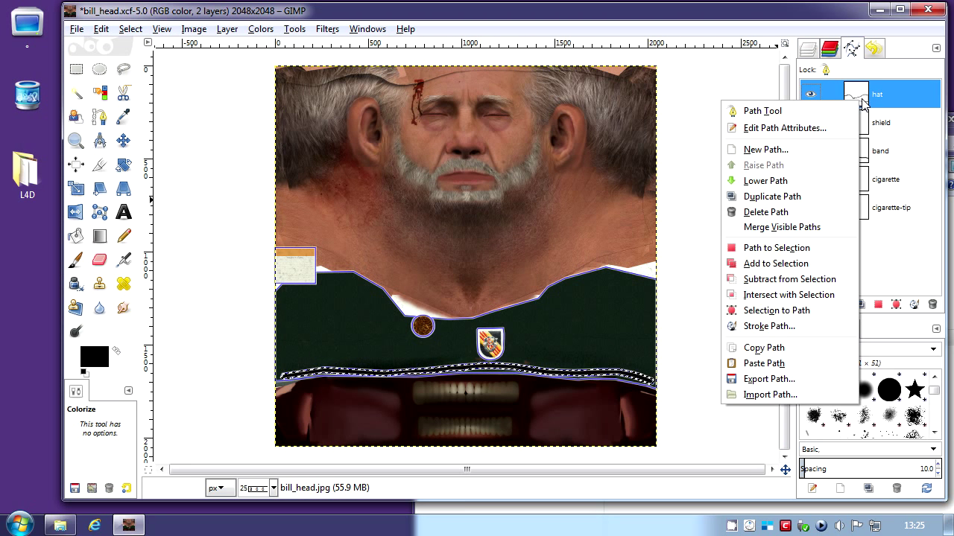
pyautogui.click(766, 250)
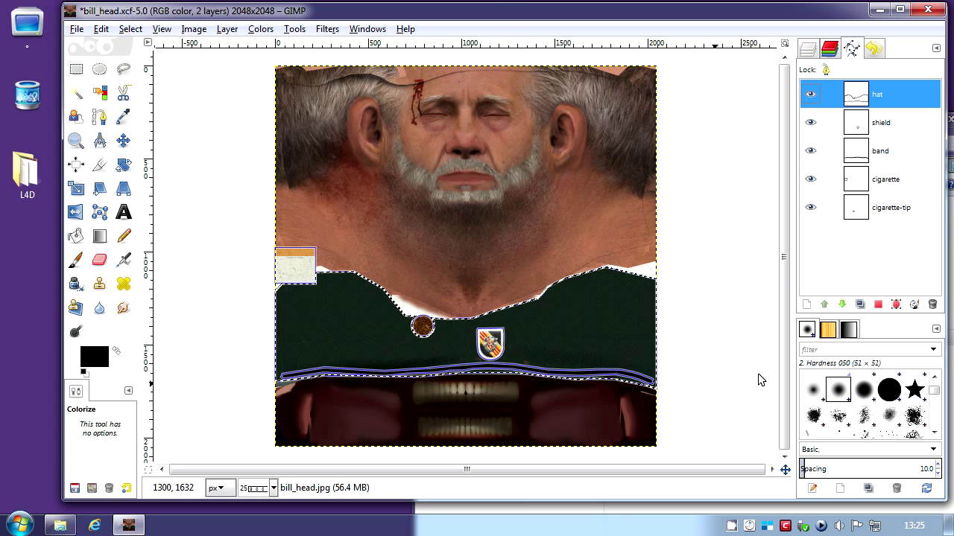
pyautogui.rightClick(863, 125)
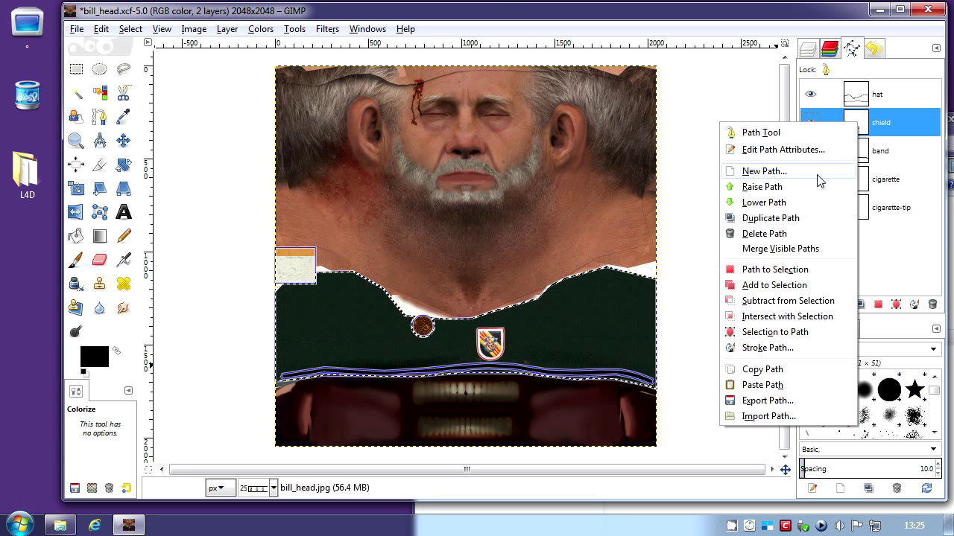
pyautogui.click(764, 302)
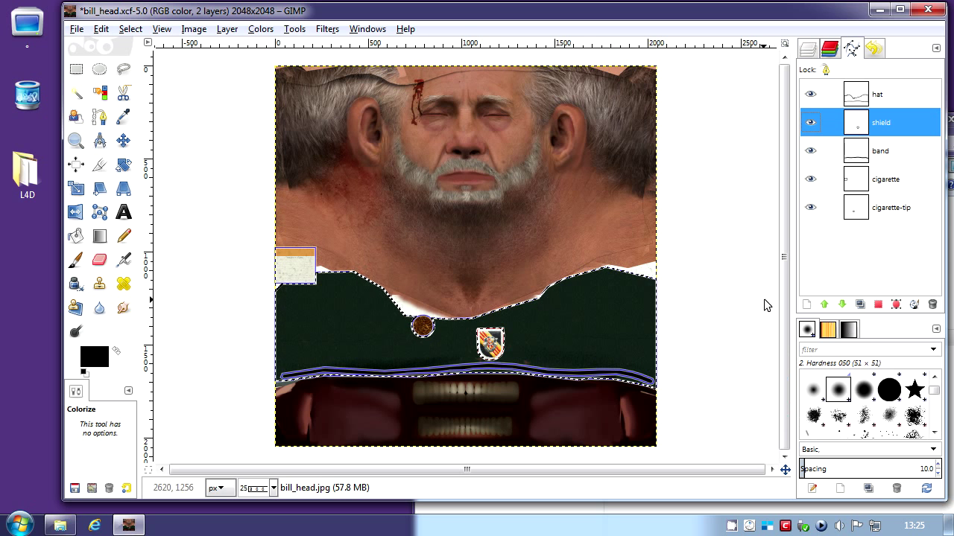
pyautogui.rightClick(855, 155)
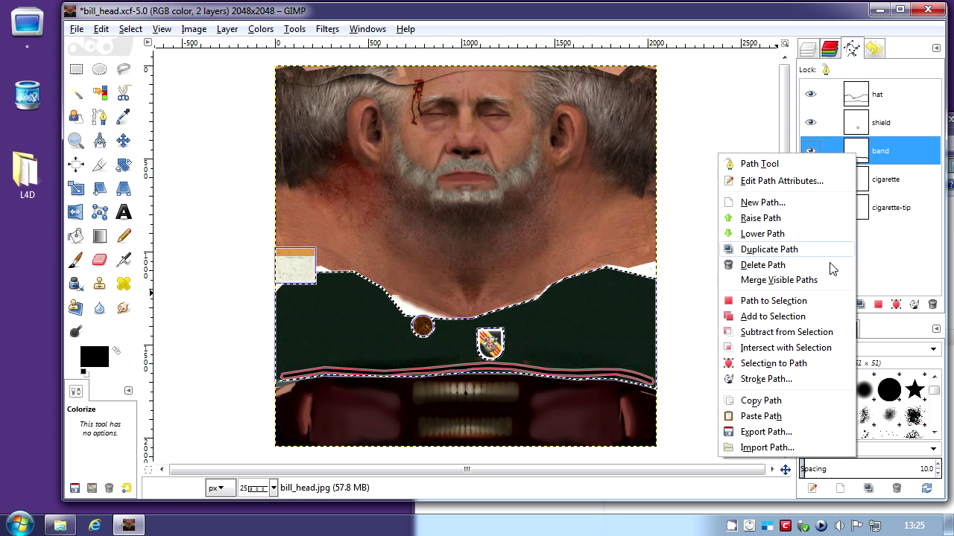
pyautogui.click(762, 333)
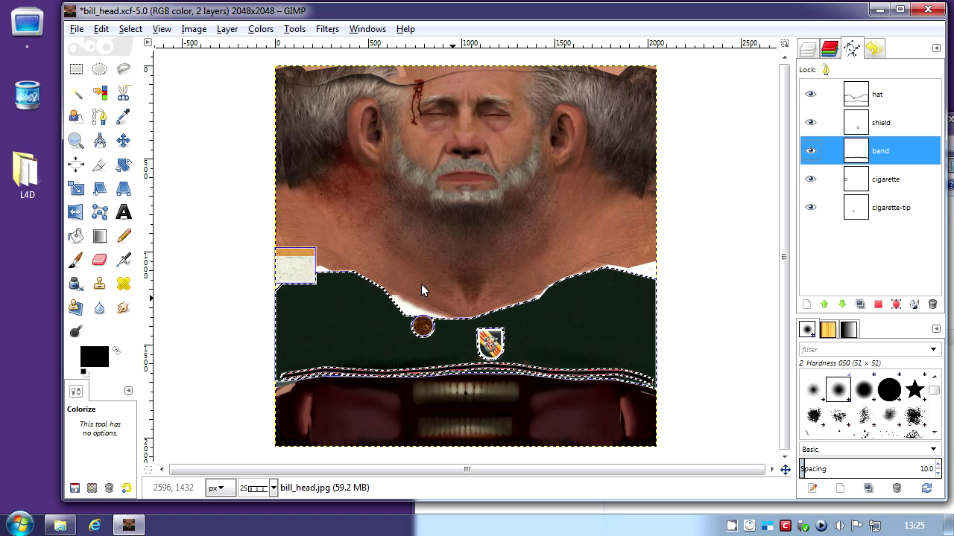
# - Colorize the selection dark purple with hue 274 and saturation 55
pyautogui.click(260, 29)
pyautogui.click(280, 88)
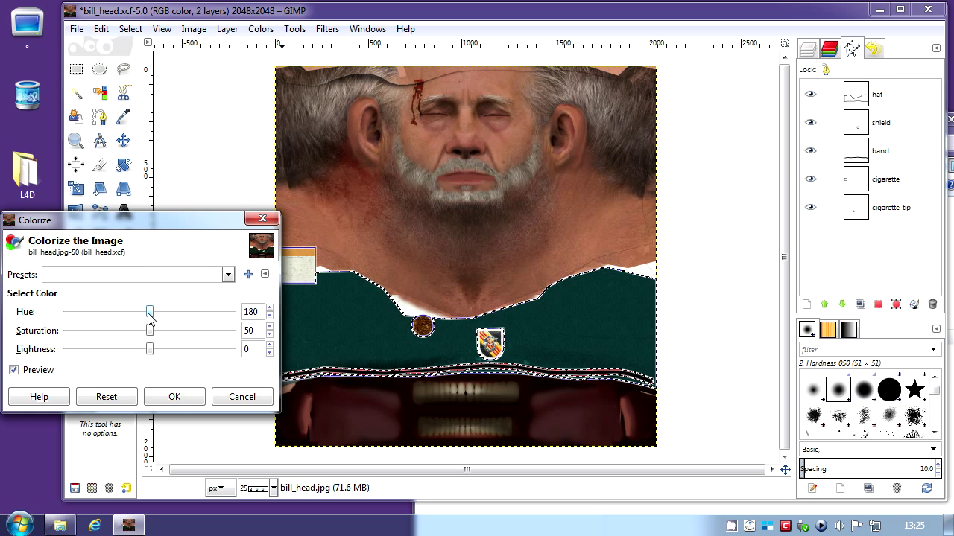
pyautogui.moveTo(149, 317); pyautogui.dragTo(195, 317)
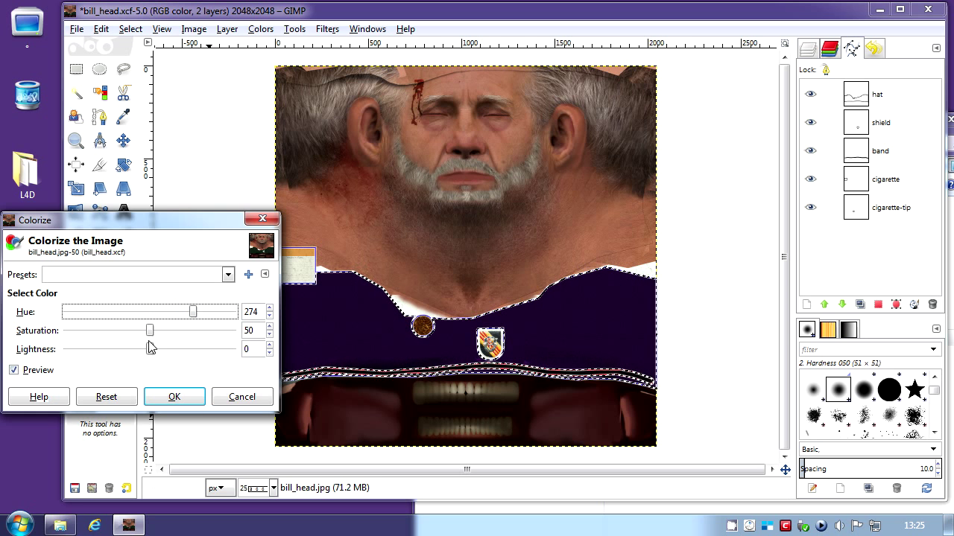
pyautogui.moveTo(155, 332); pyautogui.dragTo(160, 335)
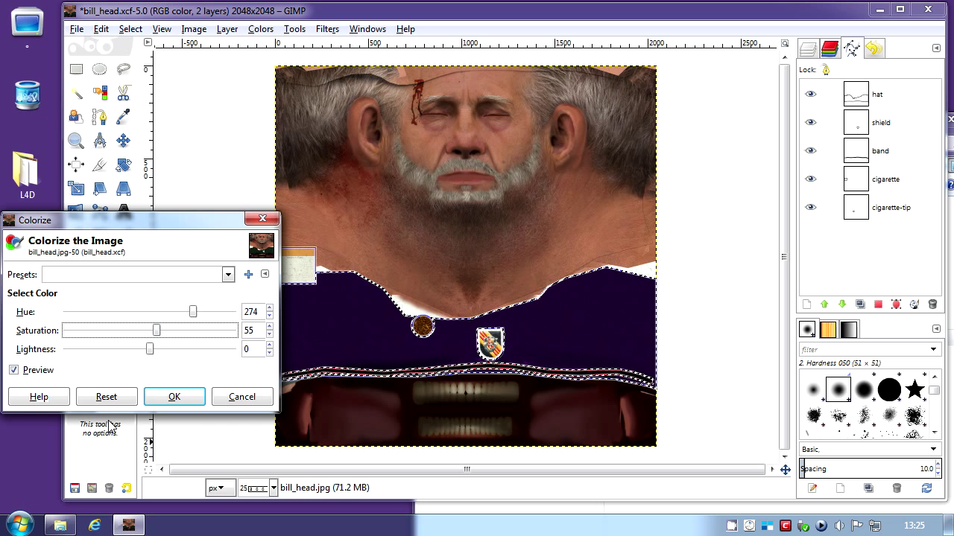
pyautogui.click(172, 396)
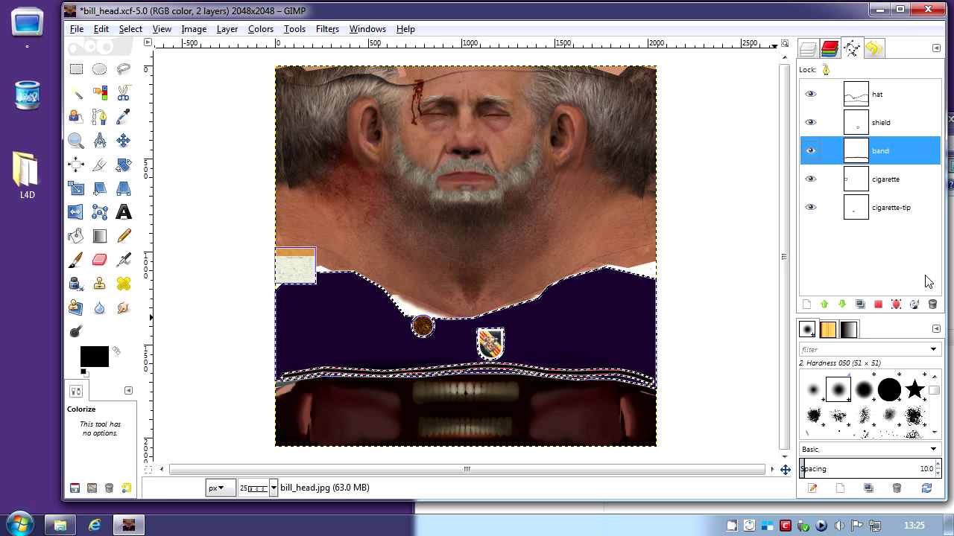
# - Select the band path and colorize it orange: hue 23, saturation 88, lightness 52
pyautogui.rightClick(869, 157)
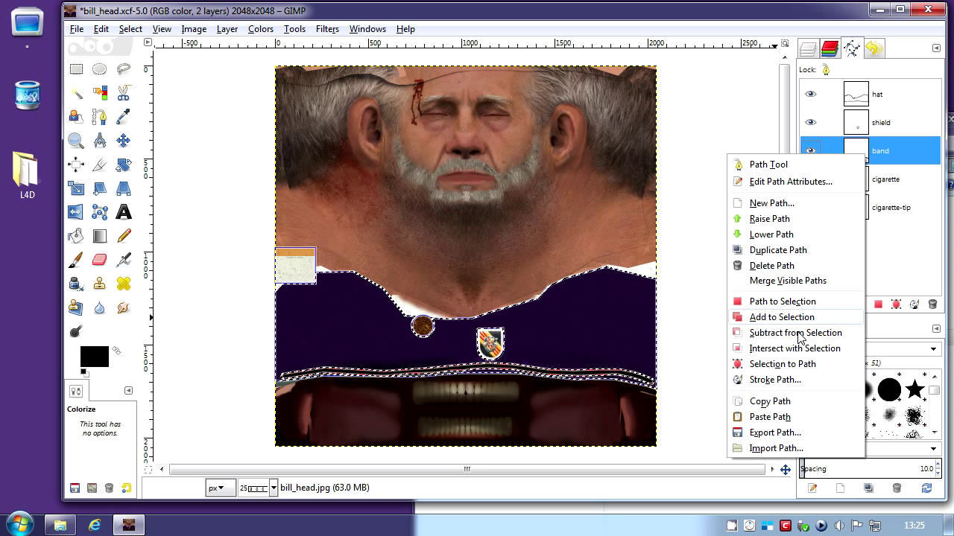
pyautogui.click(740, 302)
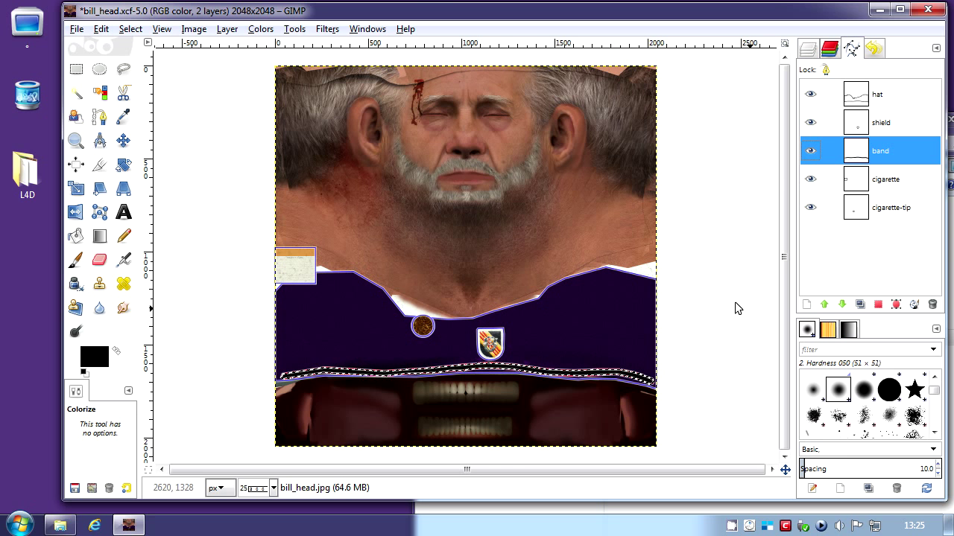
pyautogui.click(295, 30)
pyautogui.moveTo(261, 29)
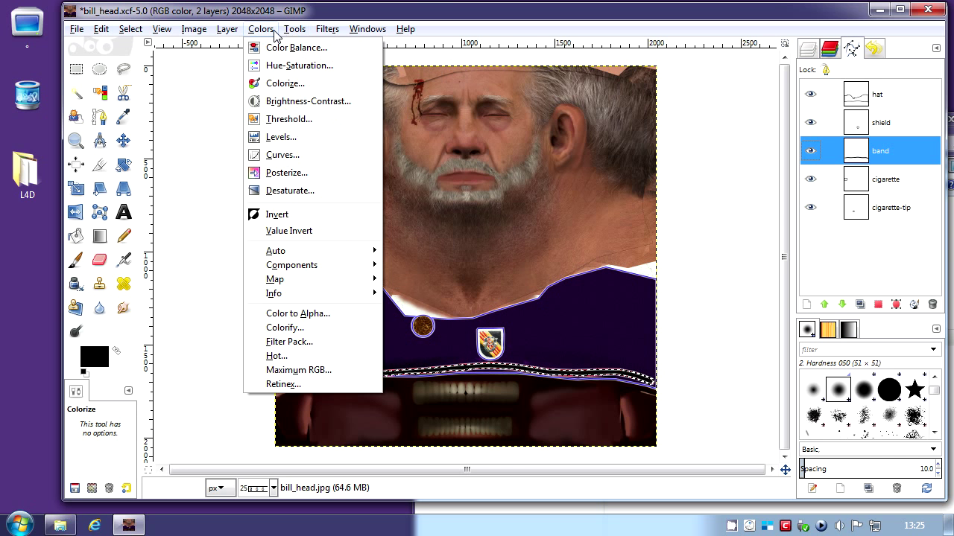
pyautogui.click(273, 84)
pyautogui.moveTo(145, 316); pyautogui.dragTo(216, 337)
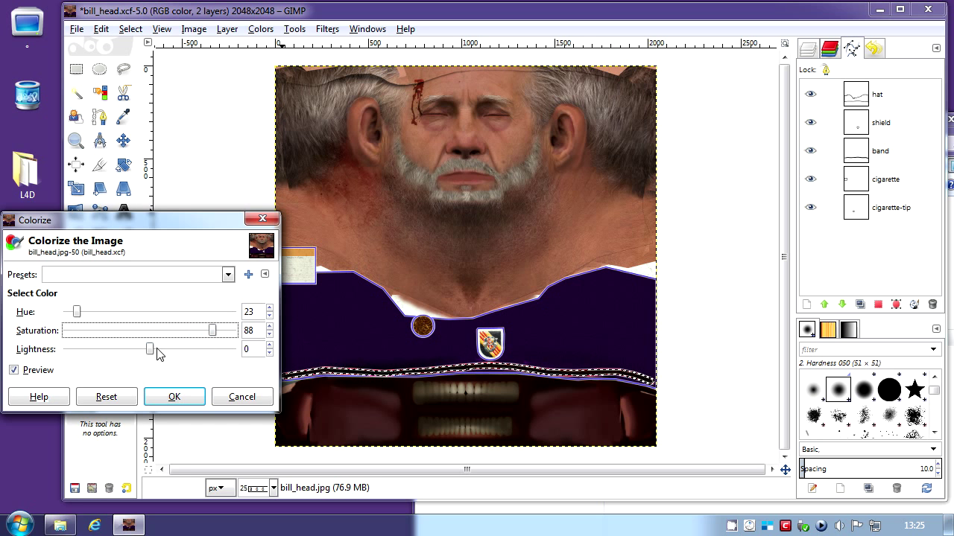
pyautogui.moveTo(158, 354); pyautogui.dragTo(197, 348)
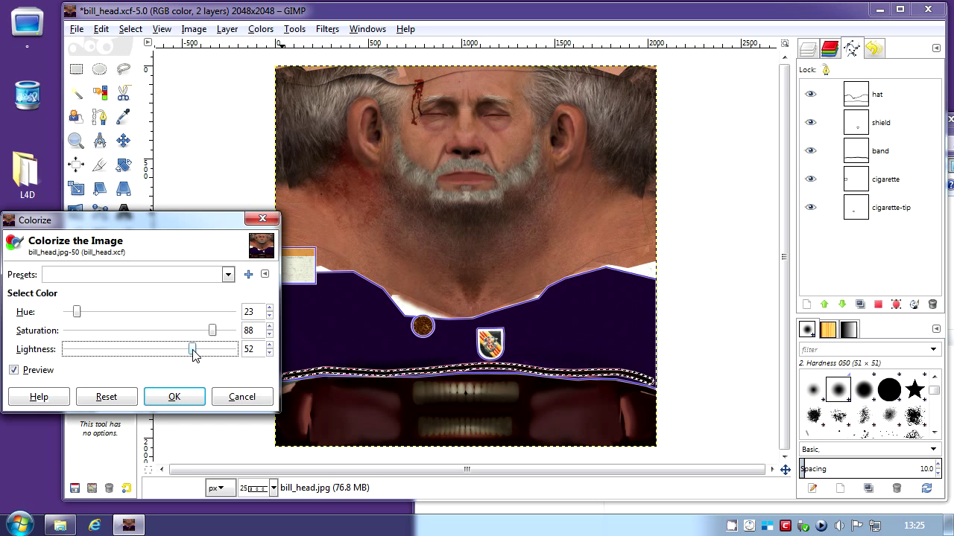
pyautogui.click(172, 396)
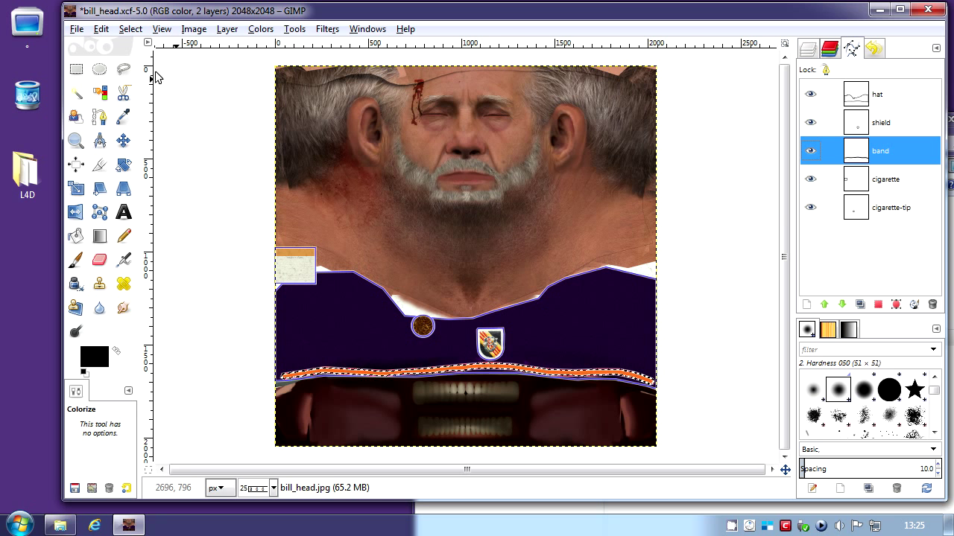
# - Export the image as bill_head.png with default PNG settings
pyautogui.click(77, 29)
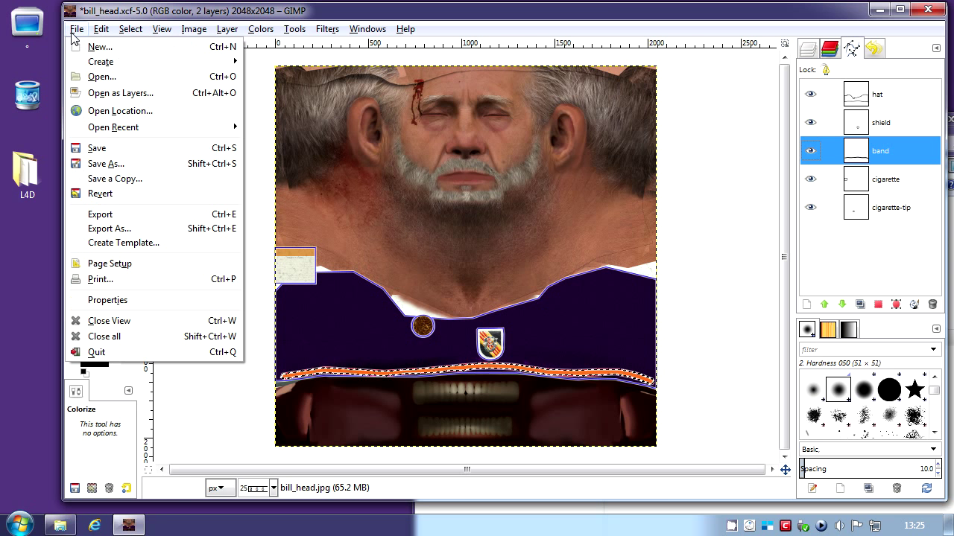
pyautogui.click(101, 229)
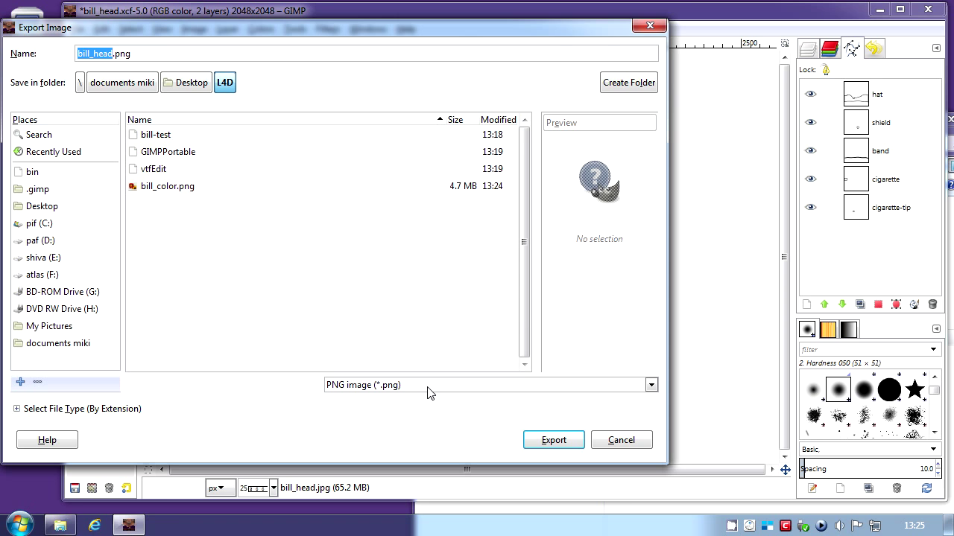
pyautogui.click(544, 440)
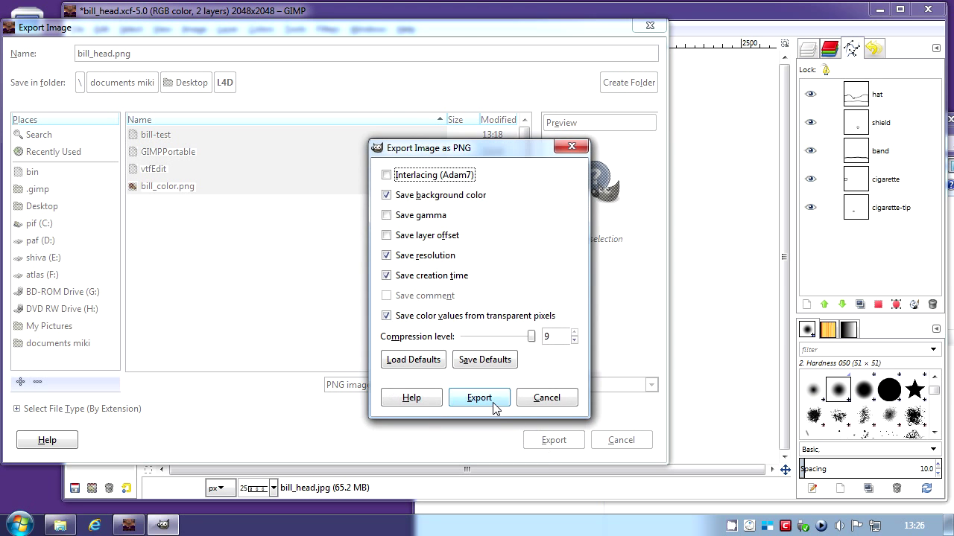
pyautogui.click(479, 398)
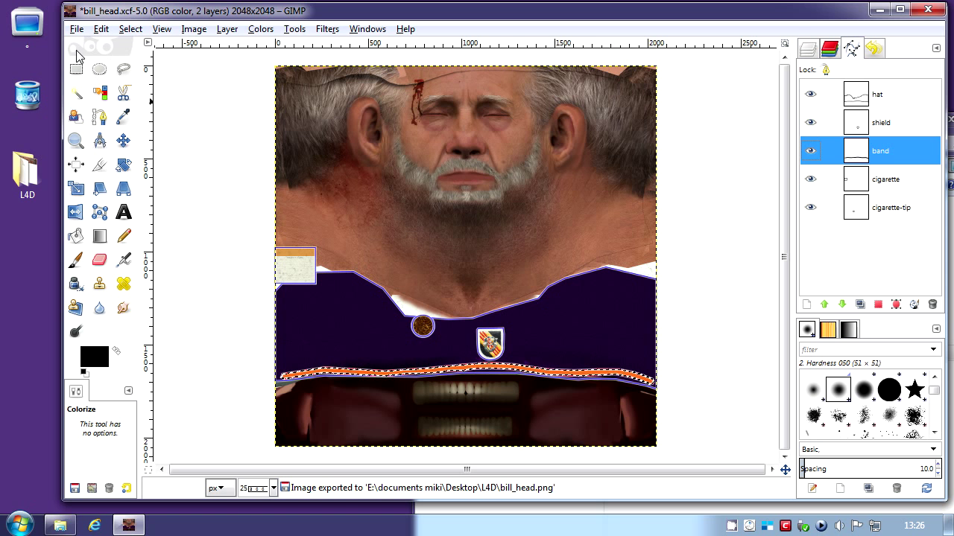
# - Cancel the first quit attempt and save the layered image as bill_head.xcf
pyautogui.click(77, 29)
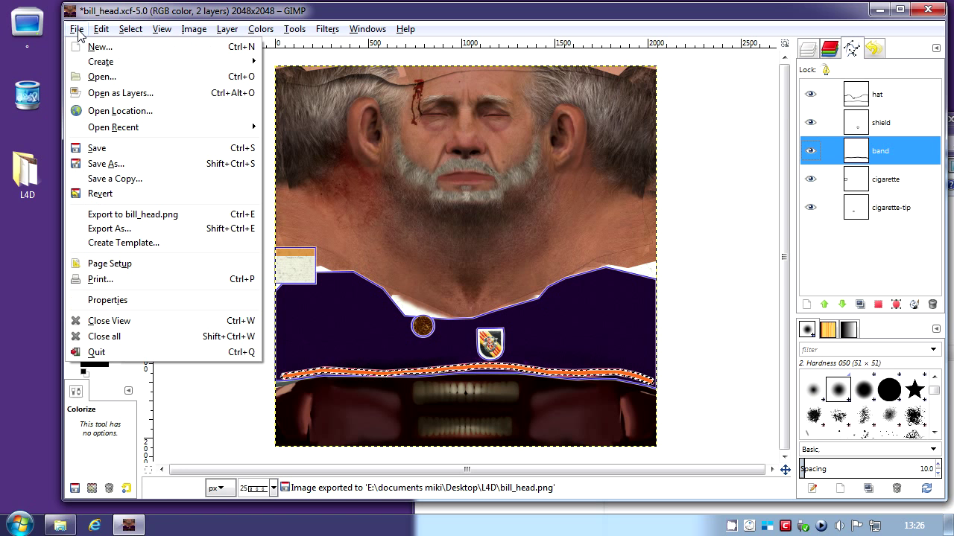
pyautogui.click(101, 354)
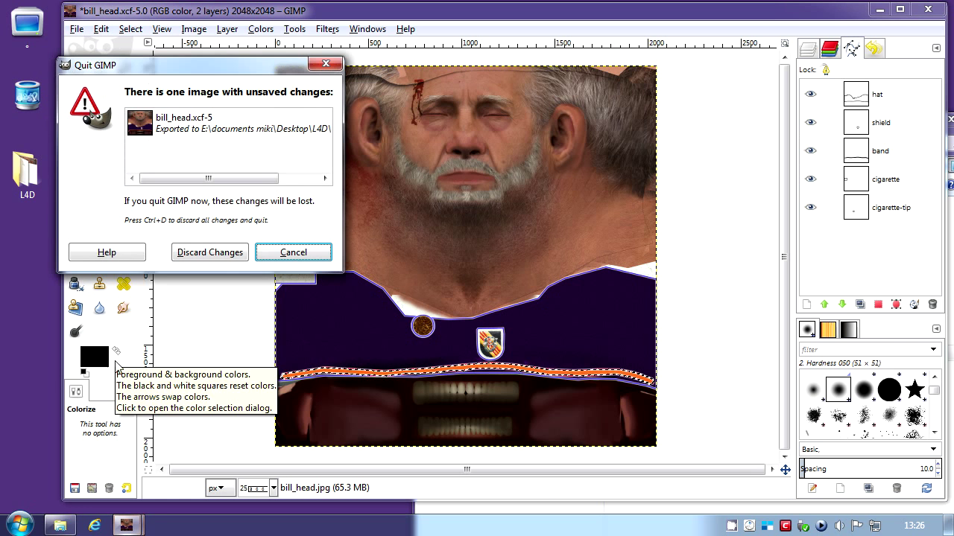
pyautogui.click(274, 254)
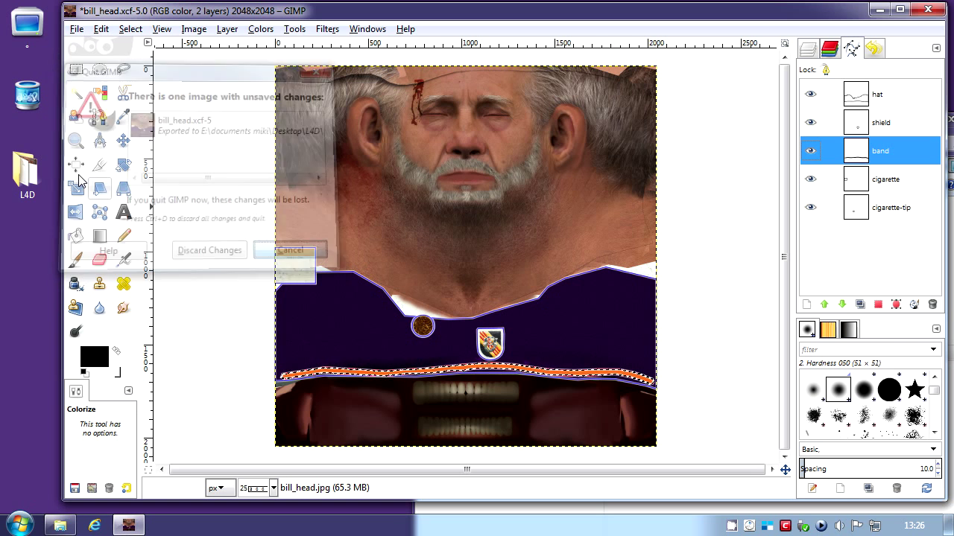
pyautogui.click(77, 29)
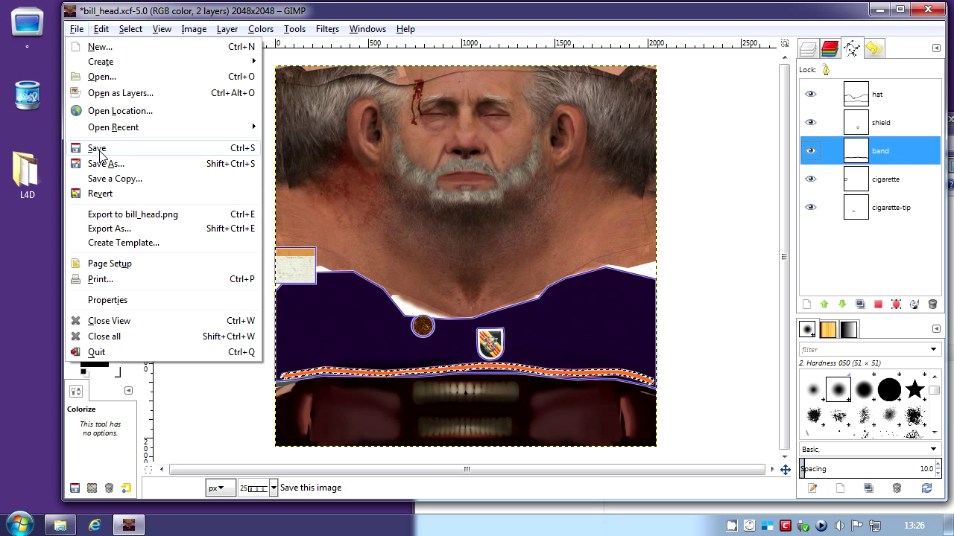
pyautogui.click(97, 149)
# - Quit GIMP and move the L4D folder window to the top-left, clearing its selection
pyautogui.click(76, 29)
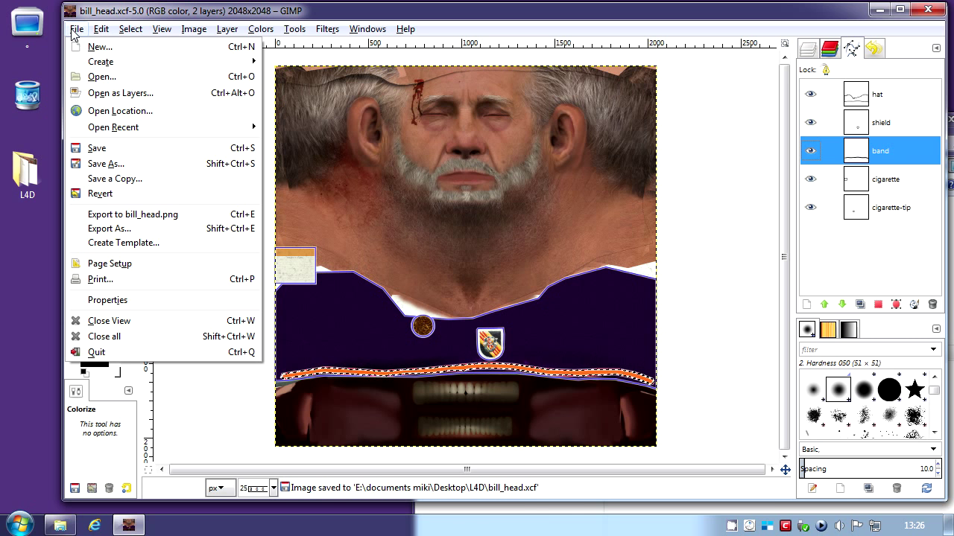
pyautogui.click(79, 353)
pyautogui.moveTo(578, 126); pyautogui.dragTo(267, 11)
pyautogui.click(408, 328)
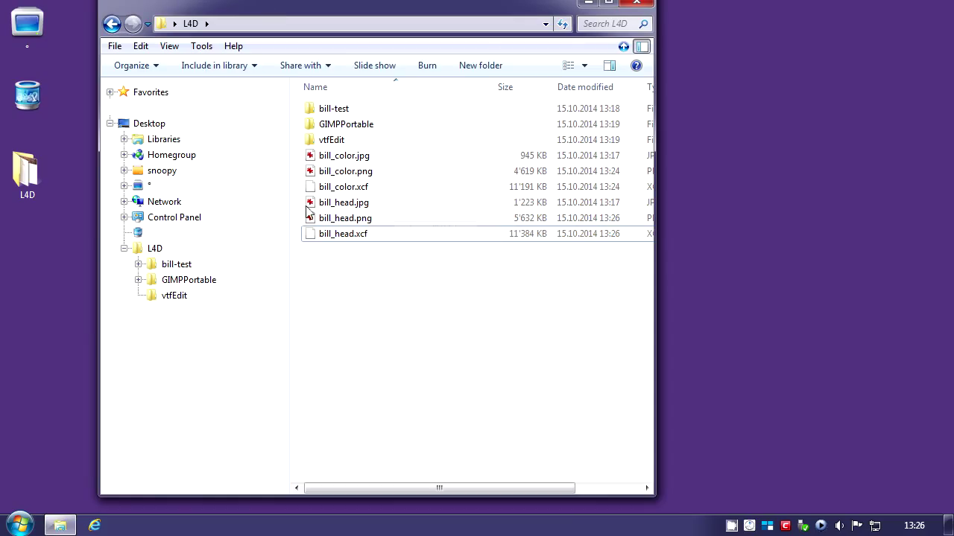
# - Launch VTFEdit and import bill_color.png as untitled.vtf with the default DXT1 VTF options
pyautogui.click(164, 302)
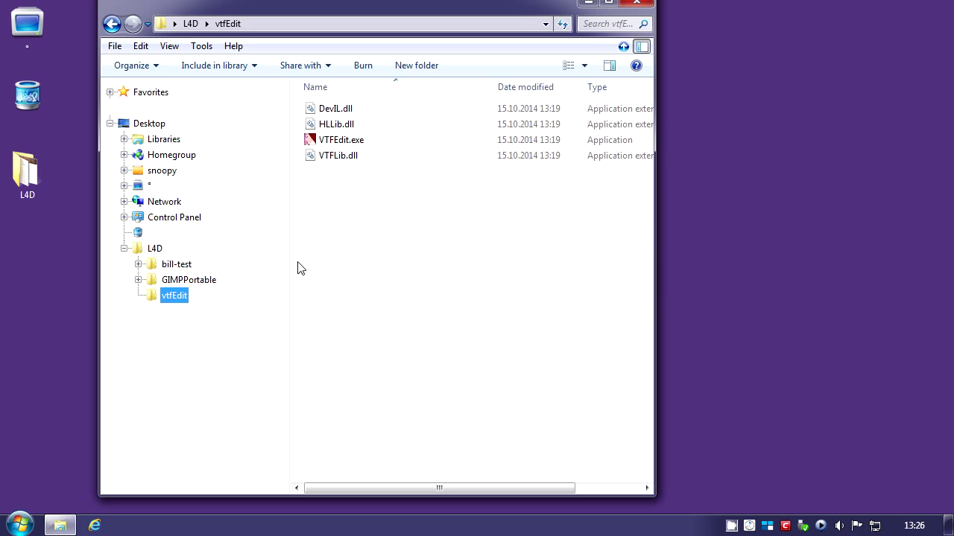
pyautogui.click(326, 146)
pyautogui.doubleClick(330, 146)
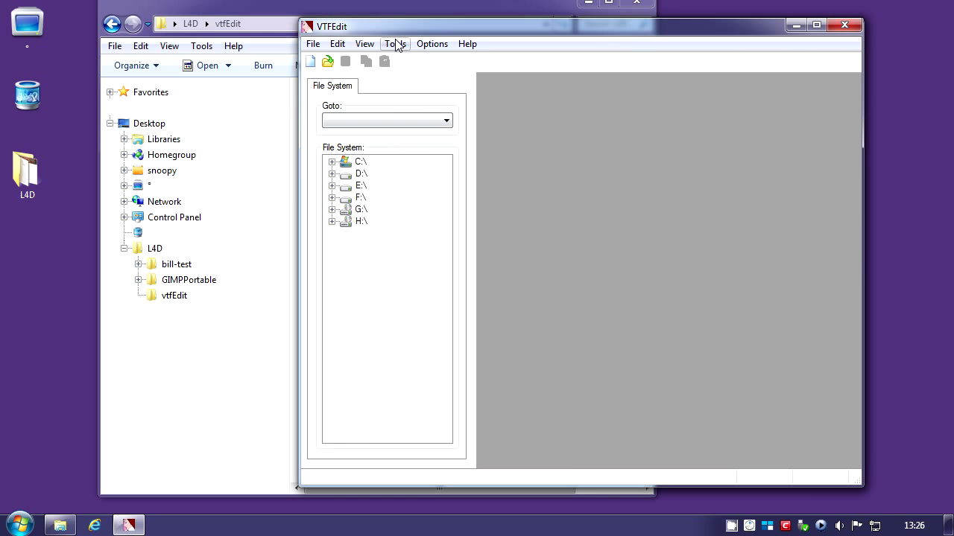
pyautogui.click(313, 43)
pyautogui.click(341, 139)
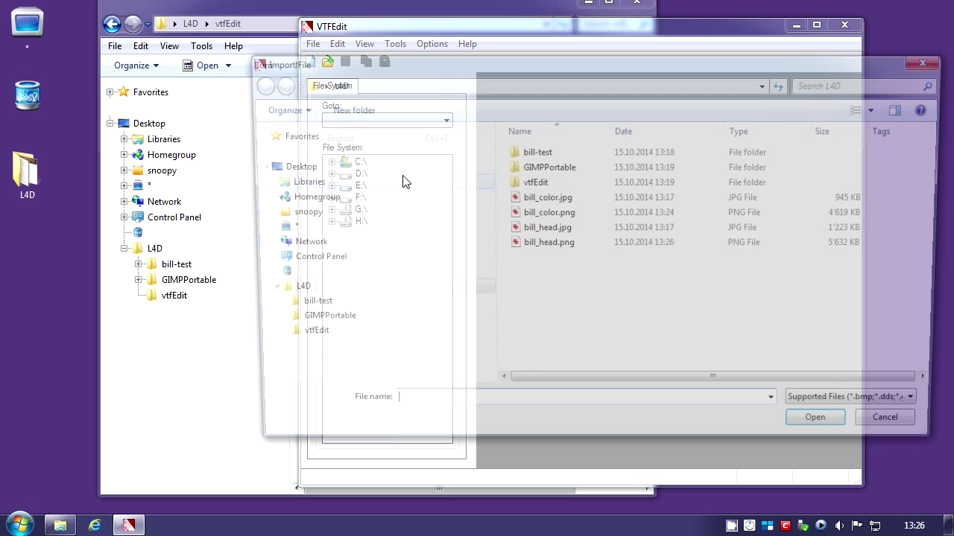
pyautogui.doubleClick(567, 221)
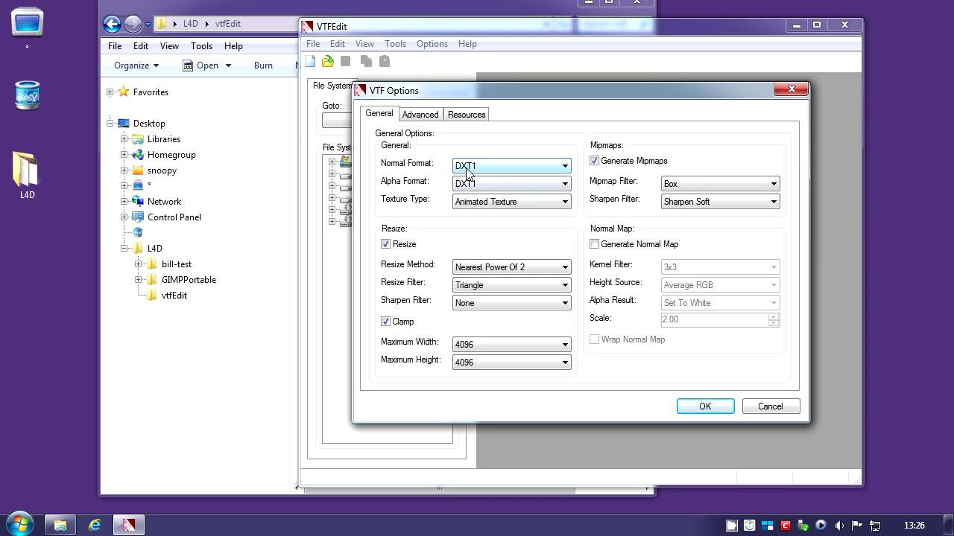
pyautogui.click(708, 408)
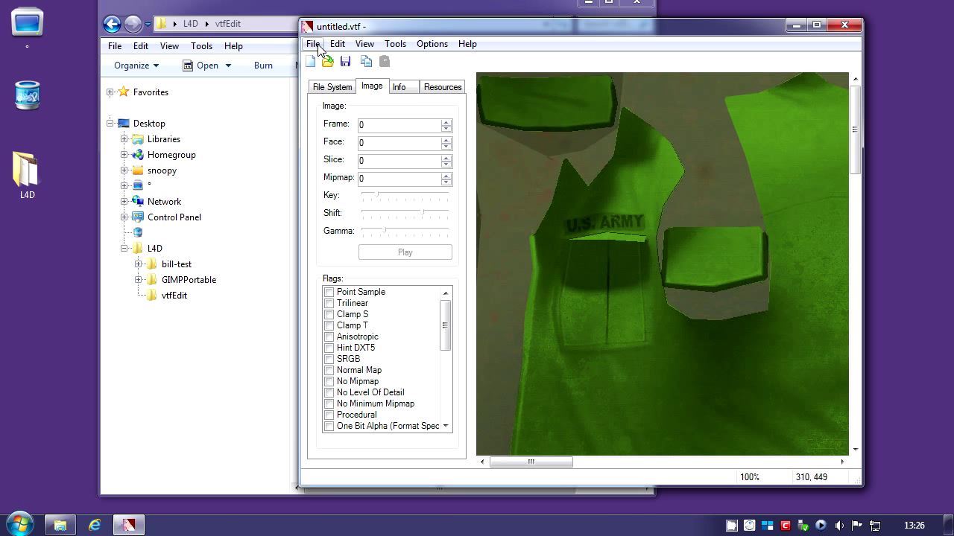
# - Start saving the VTF and copy the name 'bill_color' from the file in the L4D folder
pyautogui.click(313, 43)
pyautogui.click(345, 117)
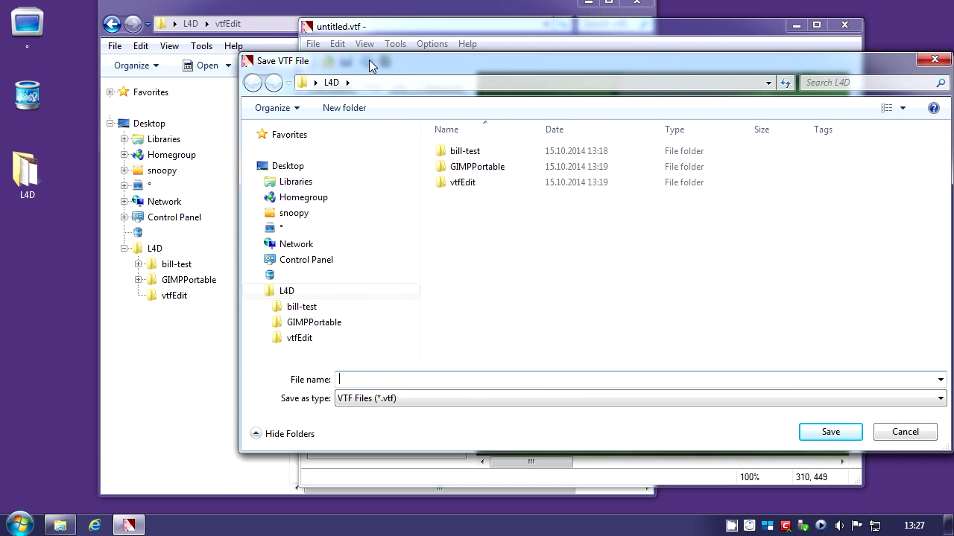
pyautogui.moveTo(368, 62); pyautogui.dragTo(381, 126)
pyautogui.click(268, 15)
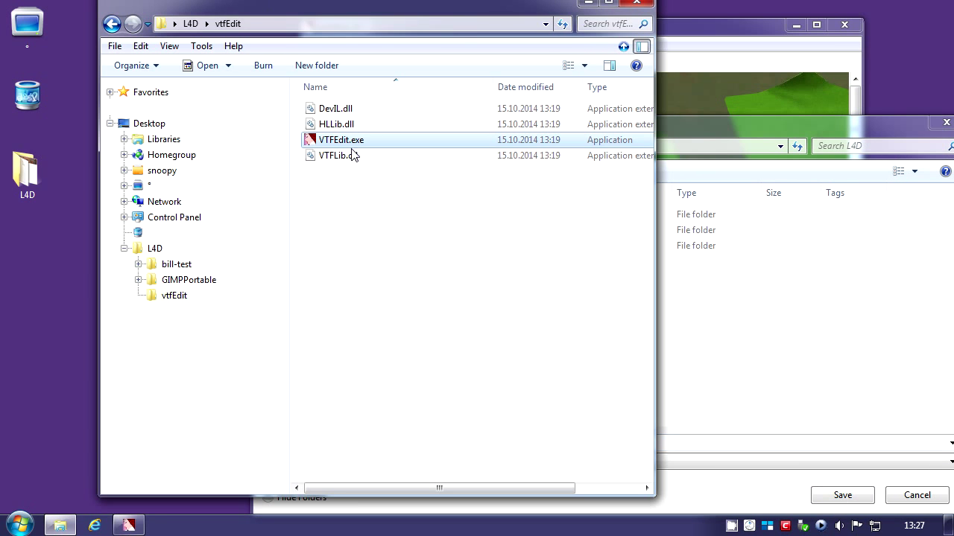
pyautogui.click(181, 252)
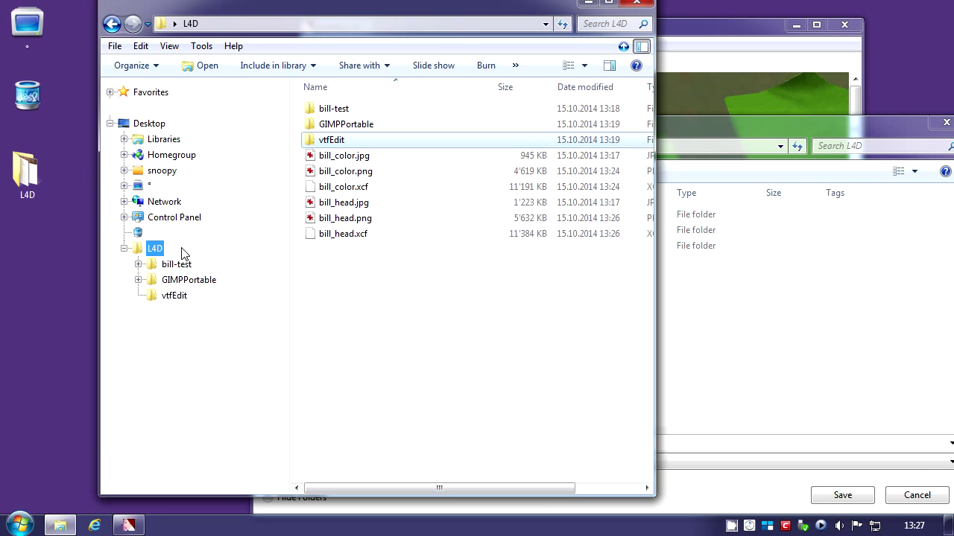
pyautogui.click(327, 157)
pyautogui.click(327, 157)
pyautogui.rightClick(327, 159)
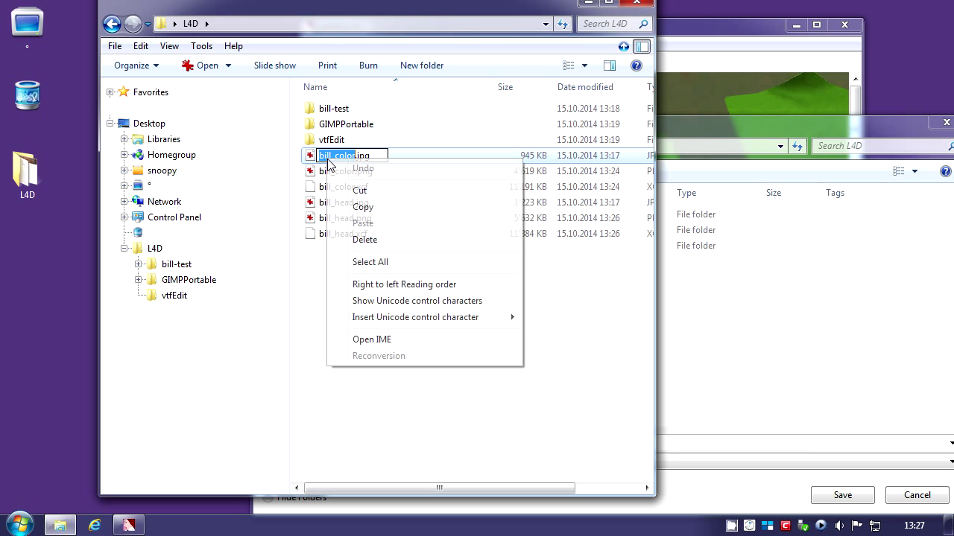
pyautogui.click(363, 206)
# - Save the texture as bill_color.vtf in the L4D folder and close VTFEdit
pyautogui.click(671, 323)
pyautogui.click(415, 443)
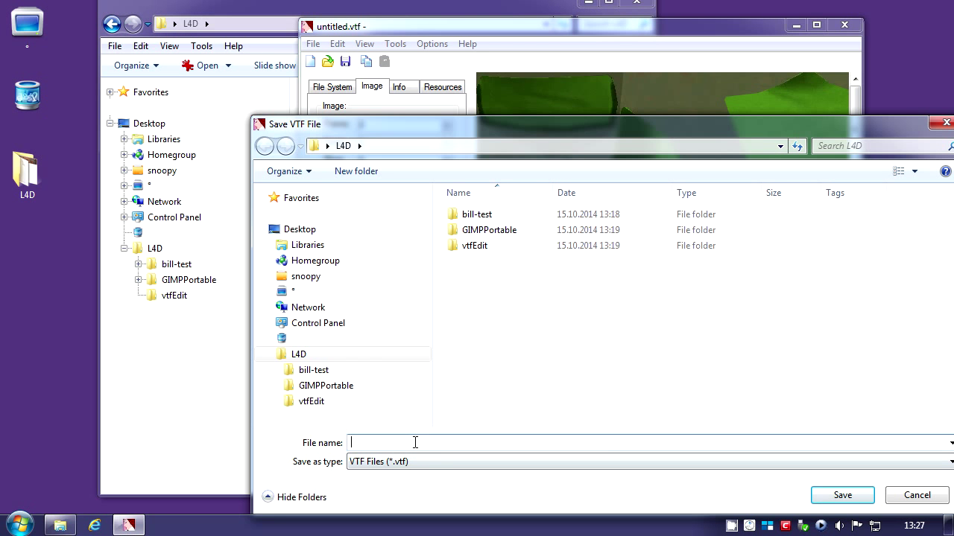
pyautogui.rightClick(415, 442)
pyautogui.click(450, 297)
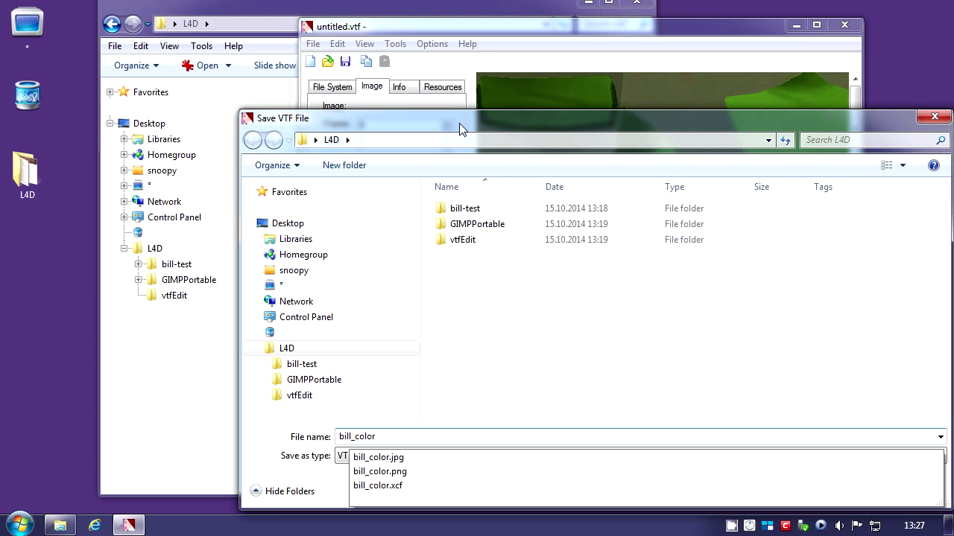
pyautogui.moveTo(460, 126); pyautogui.dragTo(283, 11)
pyautogui.click(663, 380)
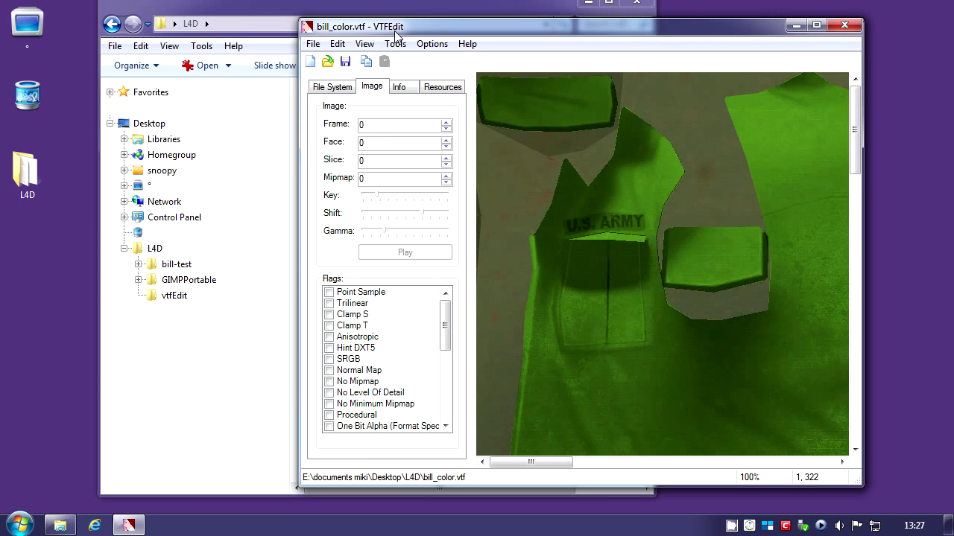
pyautogui.doubleClick(307, 27)
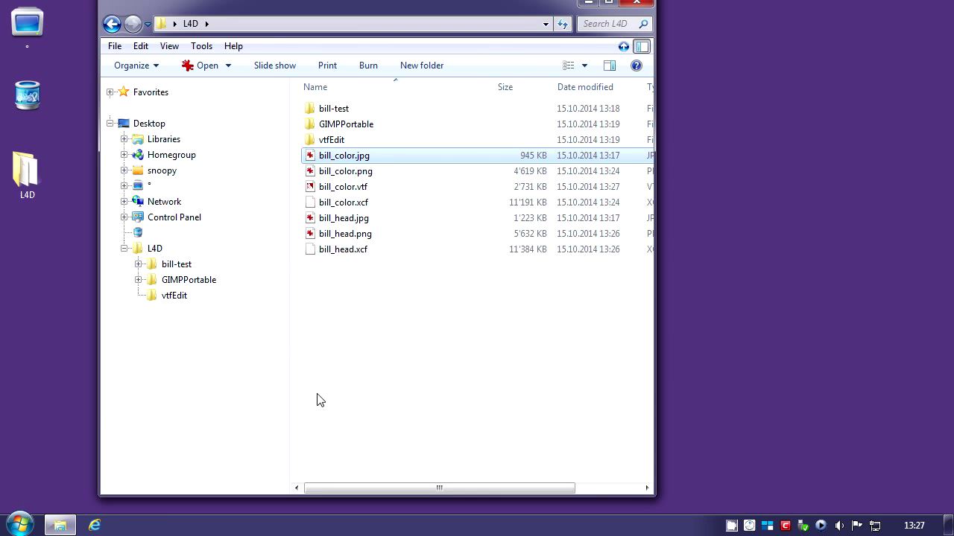
# - Relaunch VTFEdit and import bill_head.png with the default VTF options
pyautogui.click(169, 297)
pyautogui.click(335, 143)
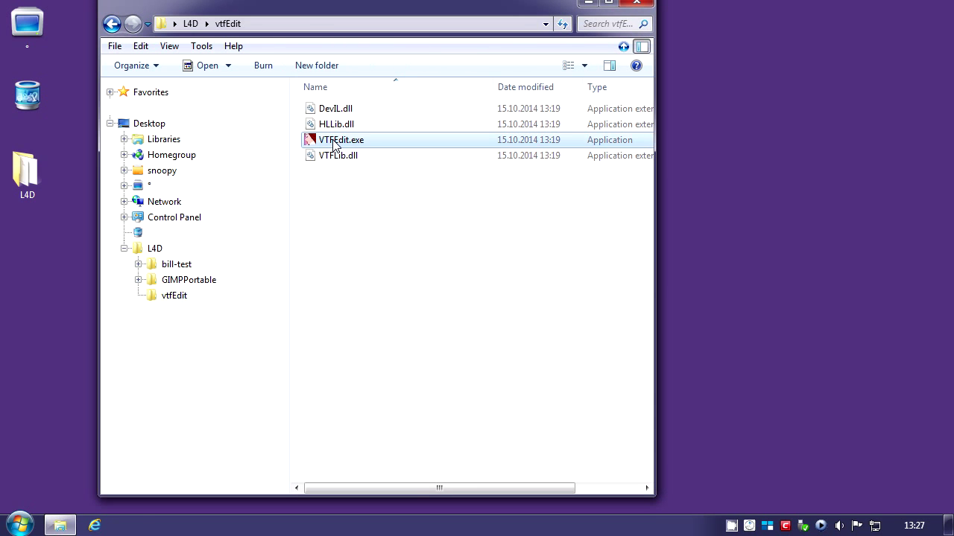
pyautogui.doubleClick(334, 143)
pyautogui.click(313, 43)
pyautogui.click(337, 139)
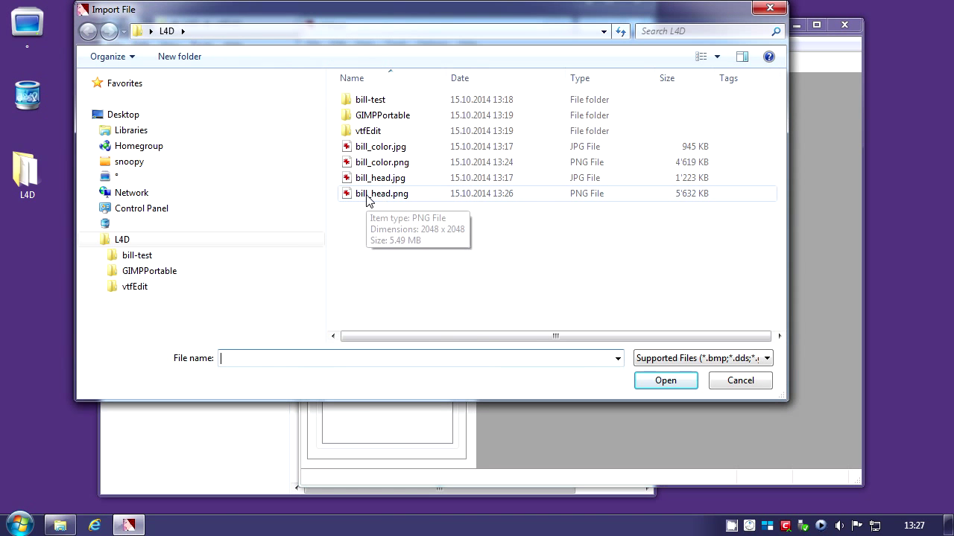
pyautogui.doubleClick(366, 195)
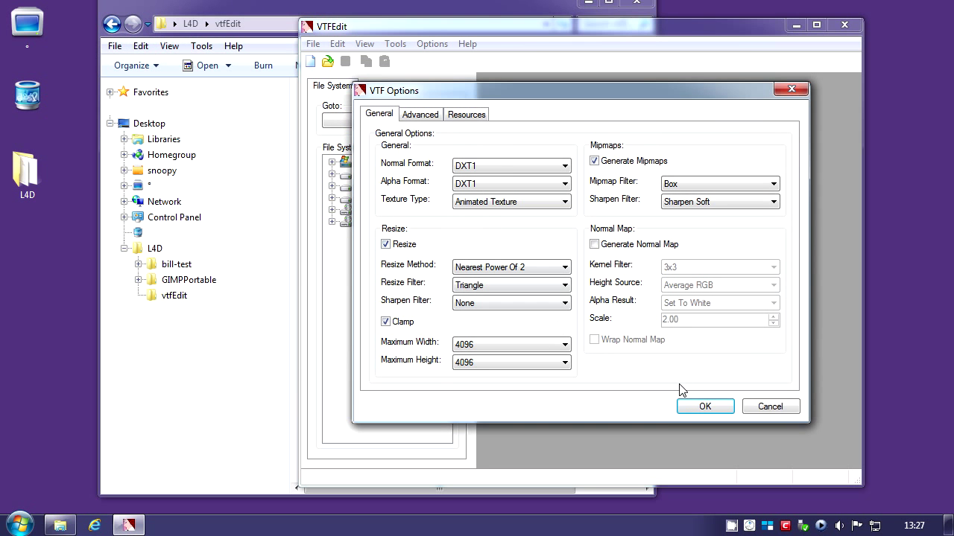
pyautogui.click(704, 407)
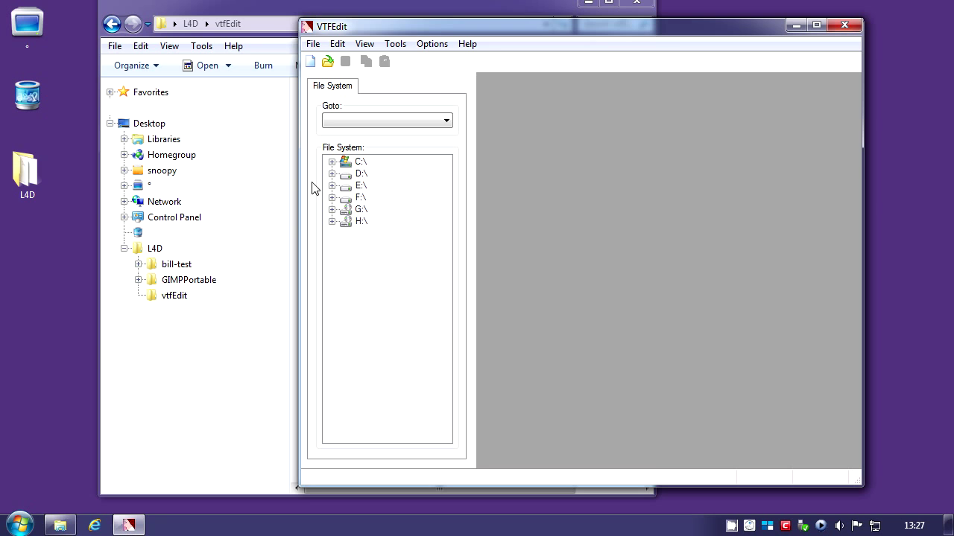
# - Copy the name 'bill_head' from the file in the L4D folder
pyautogui.click(261, 47)
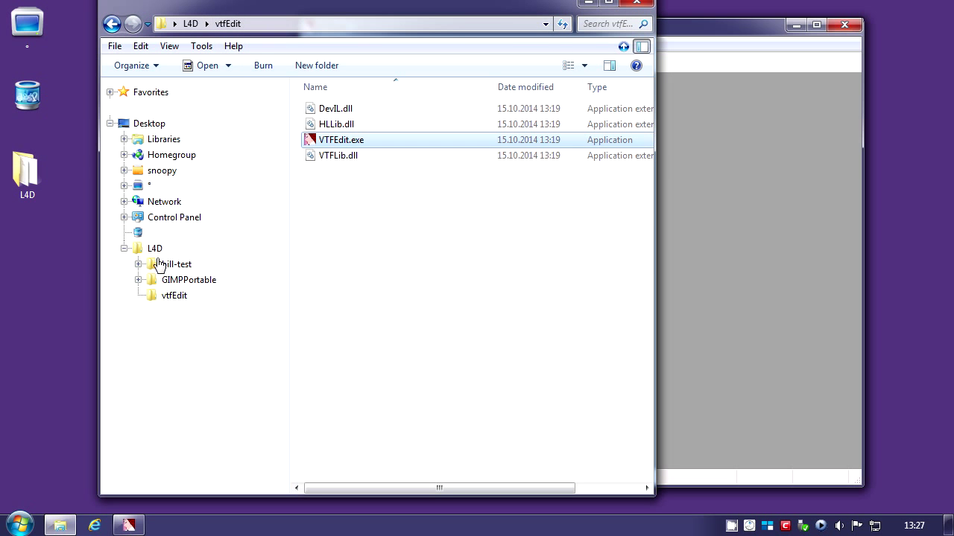
pyautogui.click(154, 249)
pyautogui.click(339, 237)
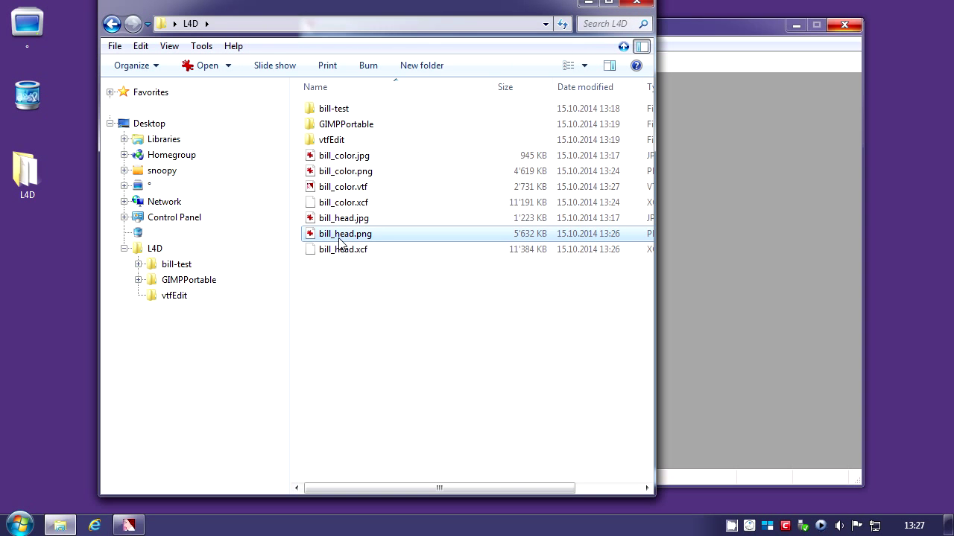
pyautogui.click(339, 237)
pyautogui.rightClick(339, 240)
pyautogui.click(374, 288)
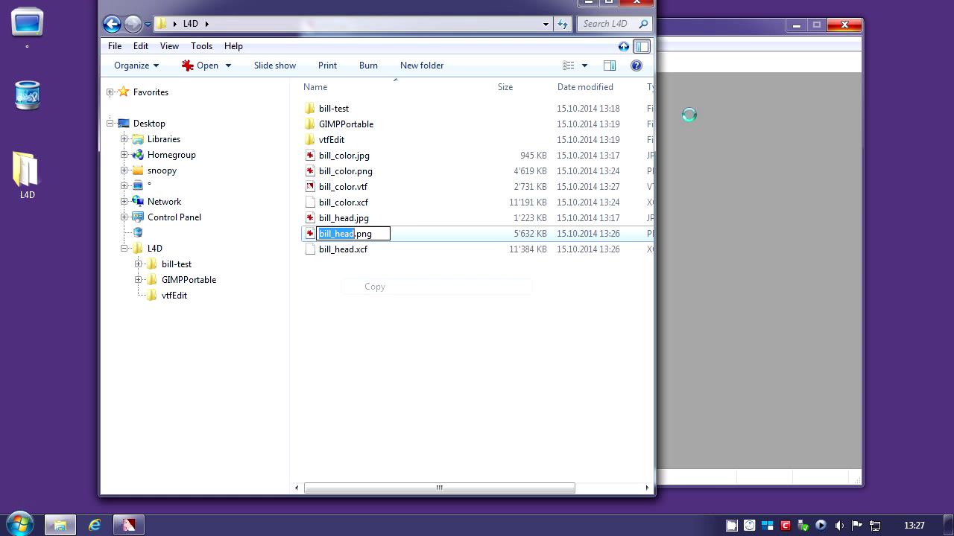
pyautogui.click(727, 33)
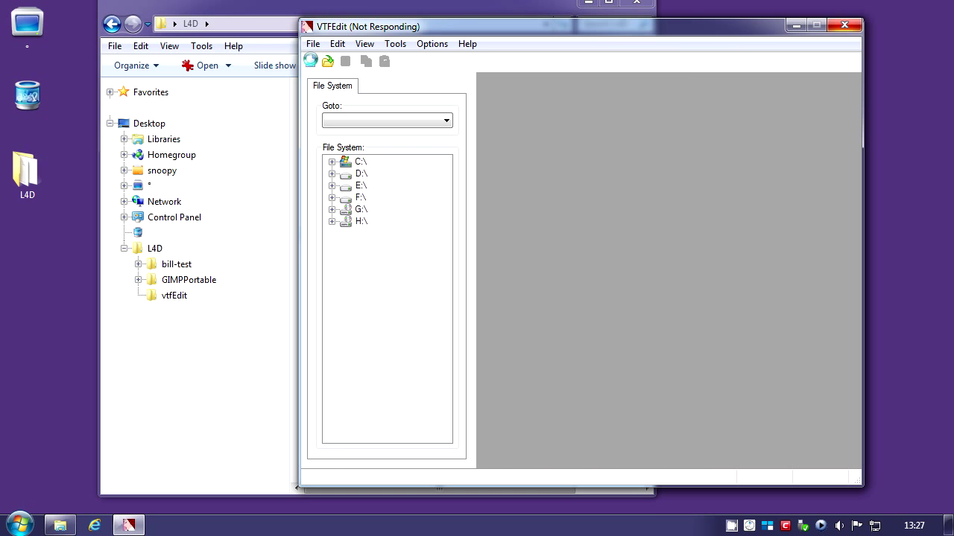
# - Save the texture as bill_head.vtf in the L4D folder and exit VTFEdit
pyautogui.click(311, 43)
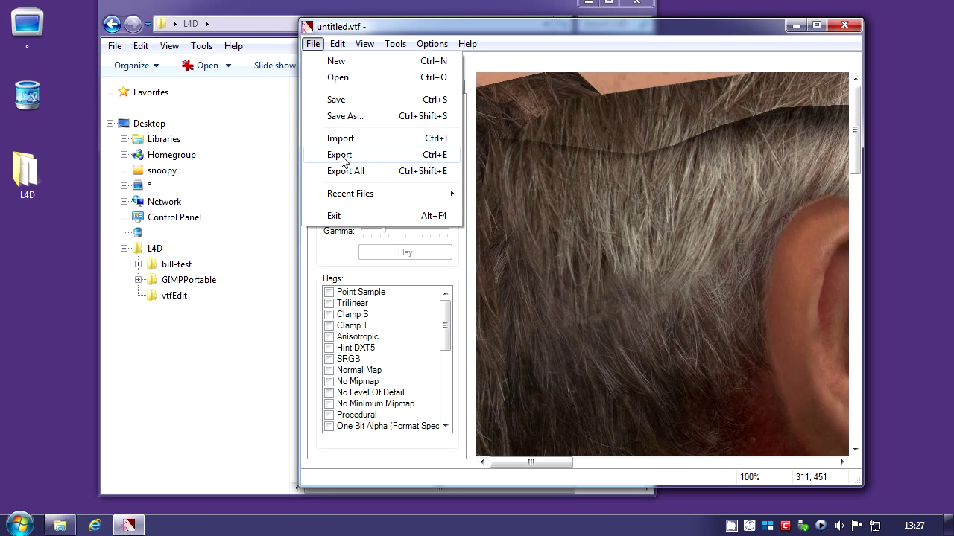
pyautogui.click(339, 117)
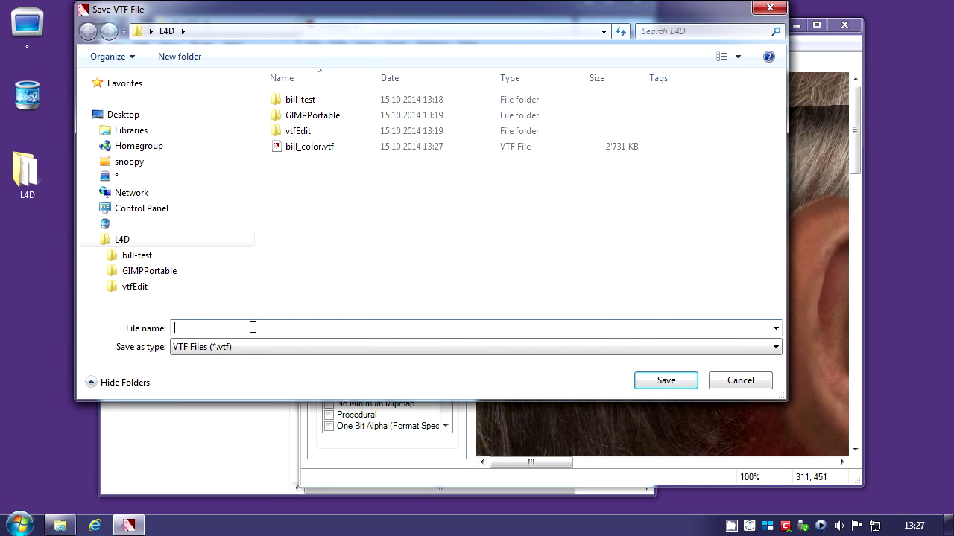
pyautogui.rightClick(253, 327)
pyautogui.click(320, 186)
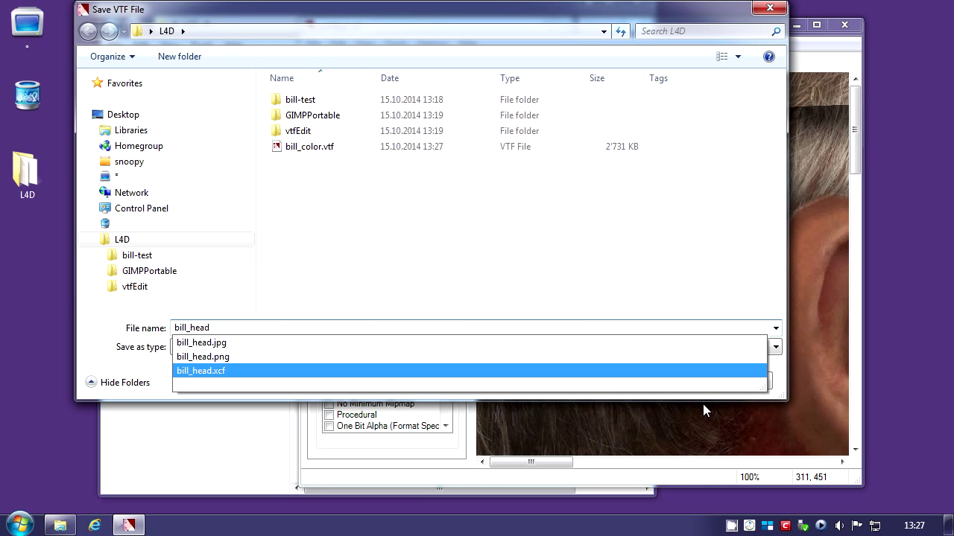
pyautogui.click(347, 325)
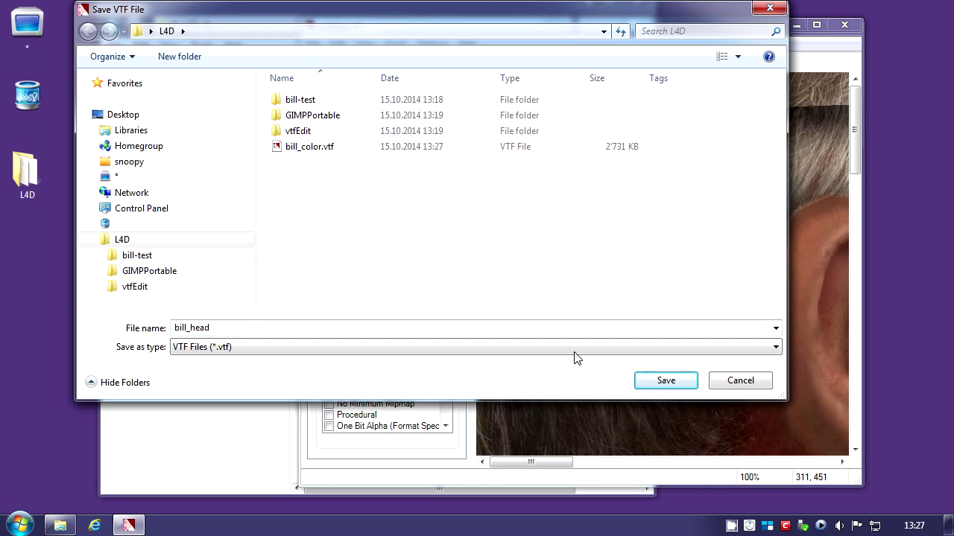
pyautogui.click(645, 378)
pyautogui.click(314, 46)
pyautogui.click(334, 216)
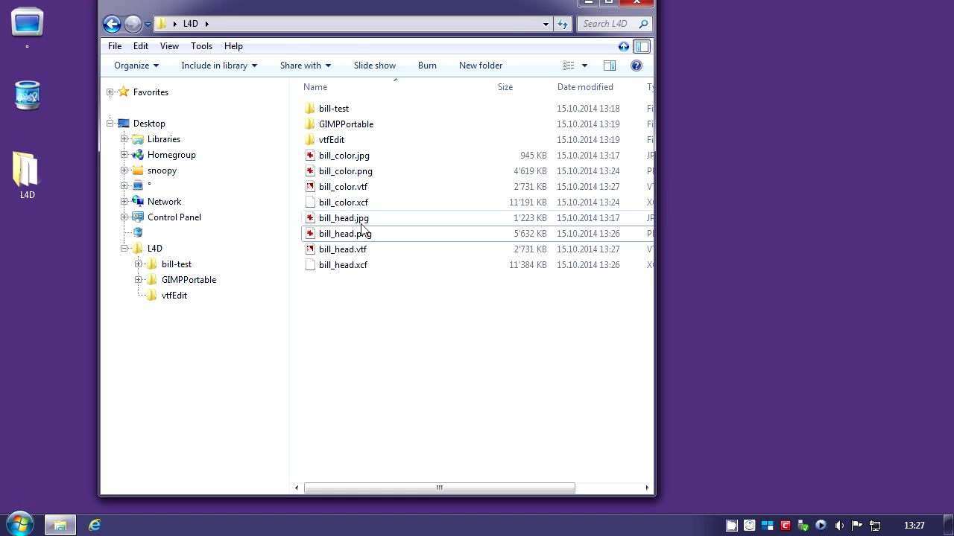
# - Move bill_color.vtf and bill_head.vtf into bill-test\materials\models\survivors\namvet, then return to L4D
pyautogui.click(352, 252)
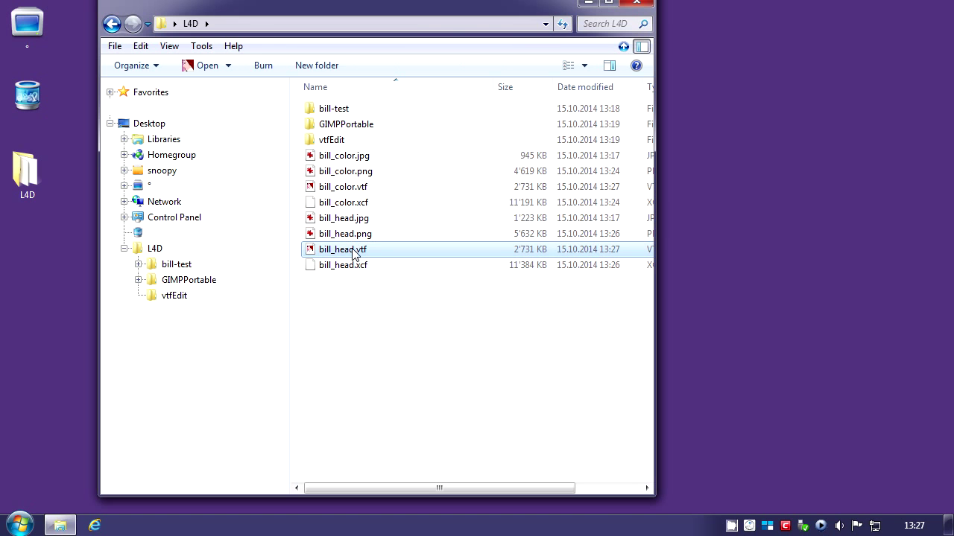
pyautogui.keyDown('ctrl'); pyautogui.click(337, 188); pyautogui.keyUp('ctrl')
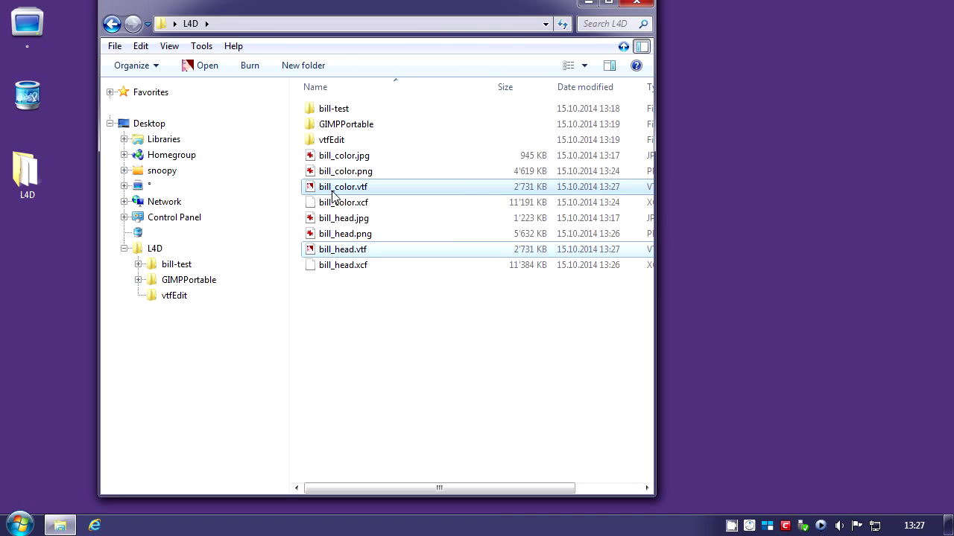
pyautogui.click(138, 264)
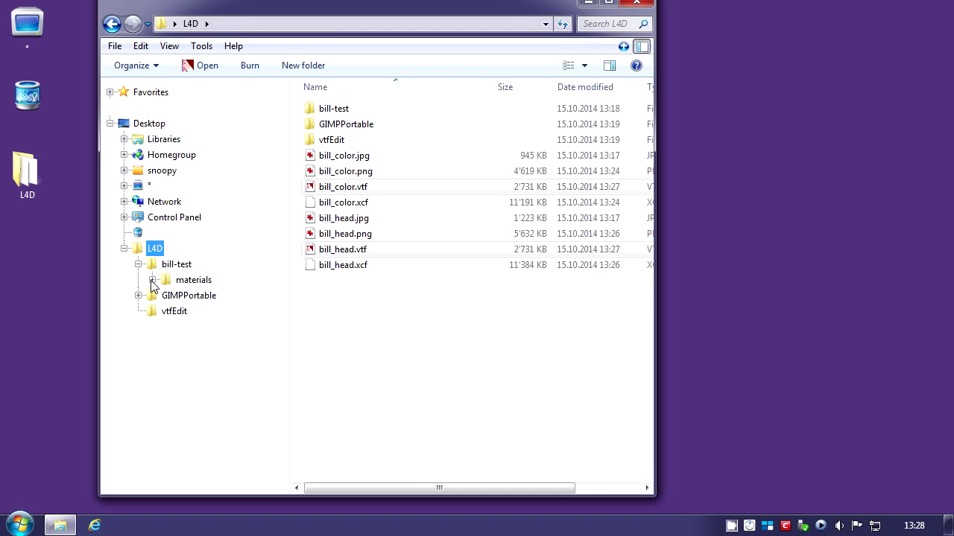
pyautogui.click(152, 280)
pyautogui.click(167, 295)
pyautogui.click(181, 311)
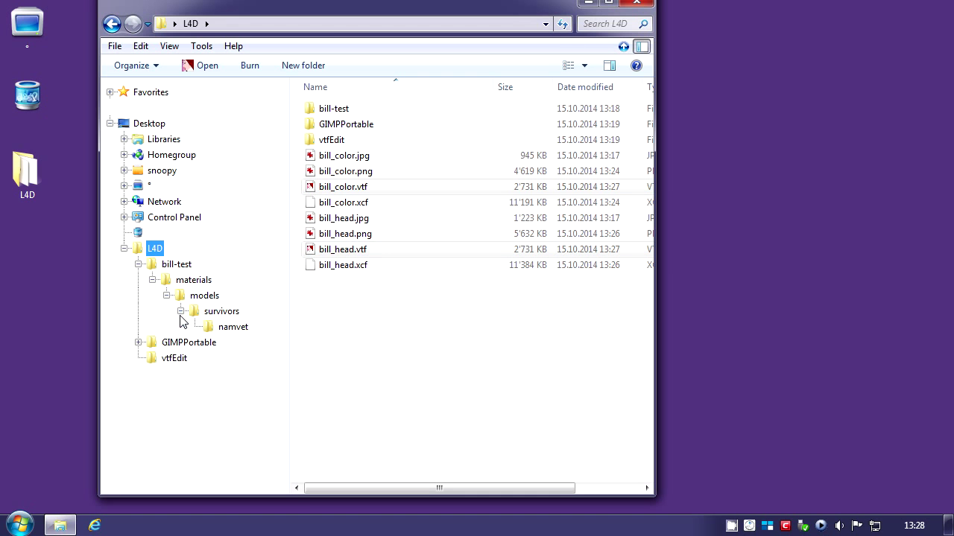
pyautogui.moveTo(341, 186); pyautogui.dragTo(247, 328)
pyautogui.click(247, 331)
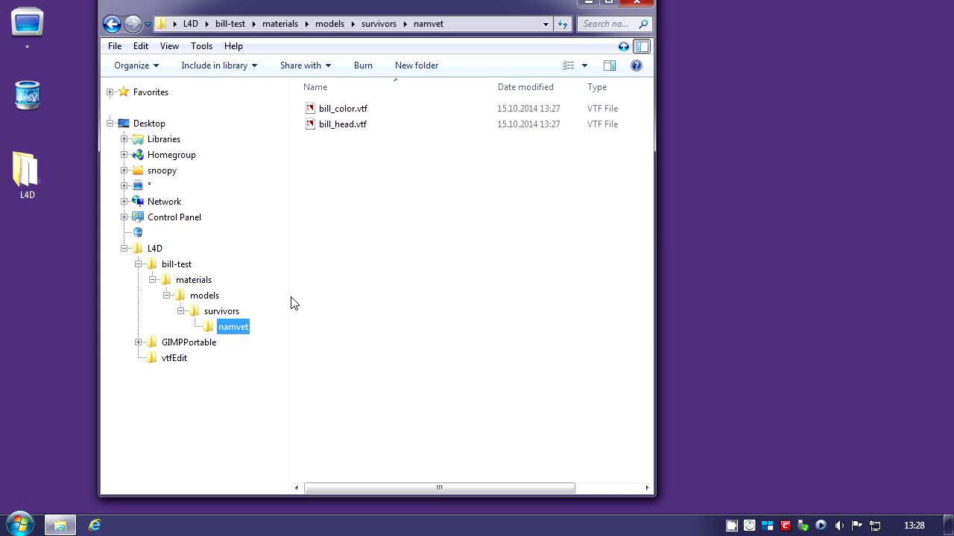
pyautogui.click(138, 264)
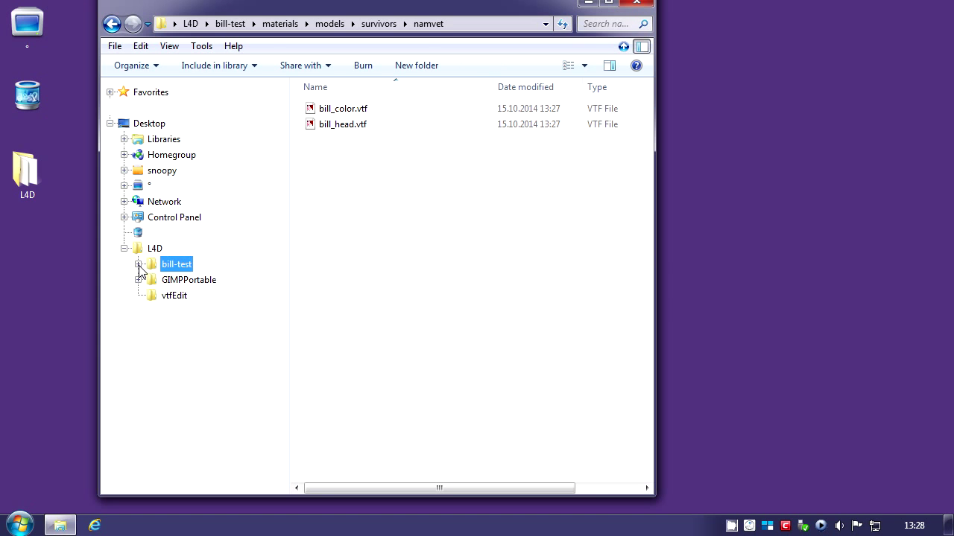
pyautogui.click(153, 248)
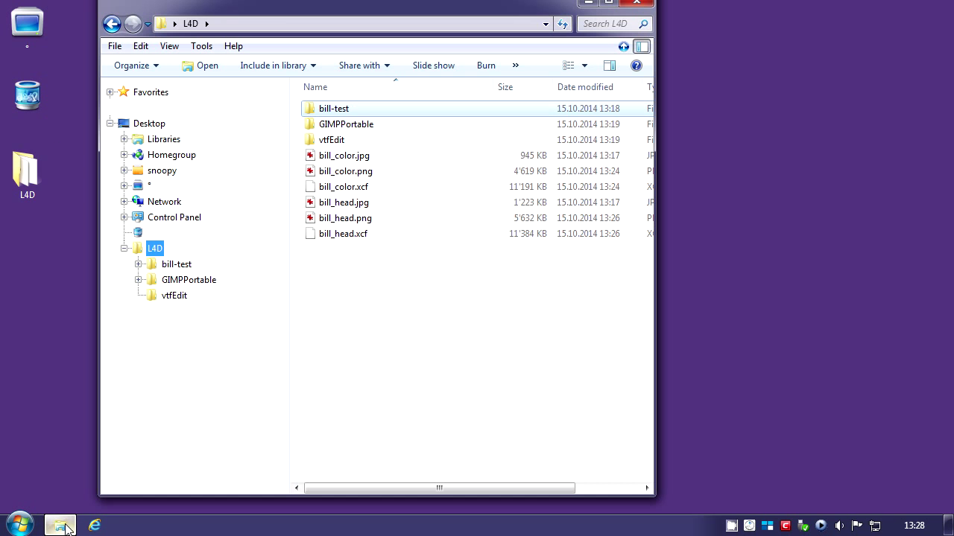
# - Open the steam folder on paf (D:) and launch Steam.exe
pyautogui.click(124, 186)
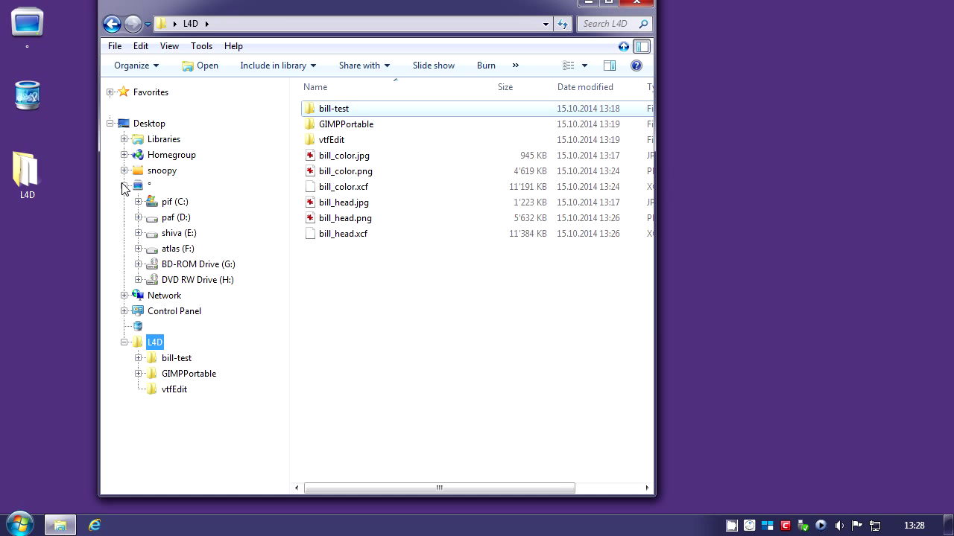
pyautogui.click(139, 217)
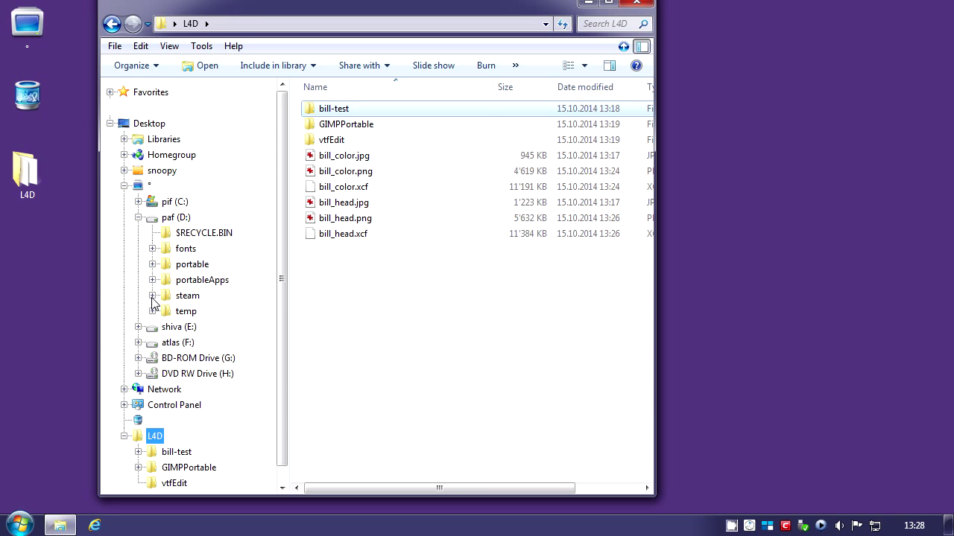
pyautogui.click(152, 301)
pyautogui.click(188, 117)
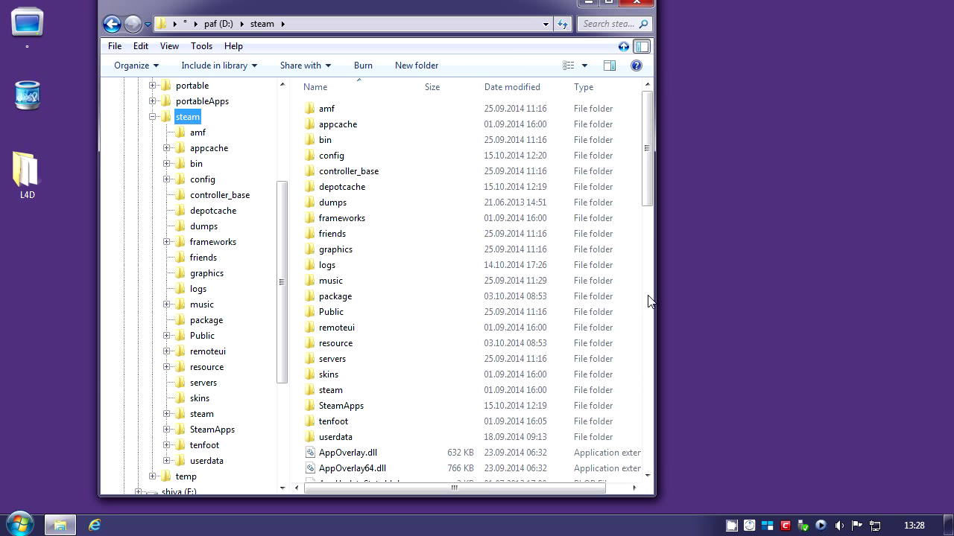
pyautogui.scroll(-8, 647, 303)
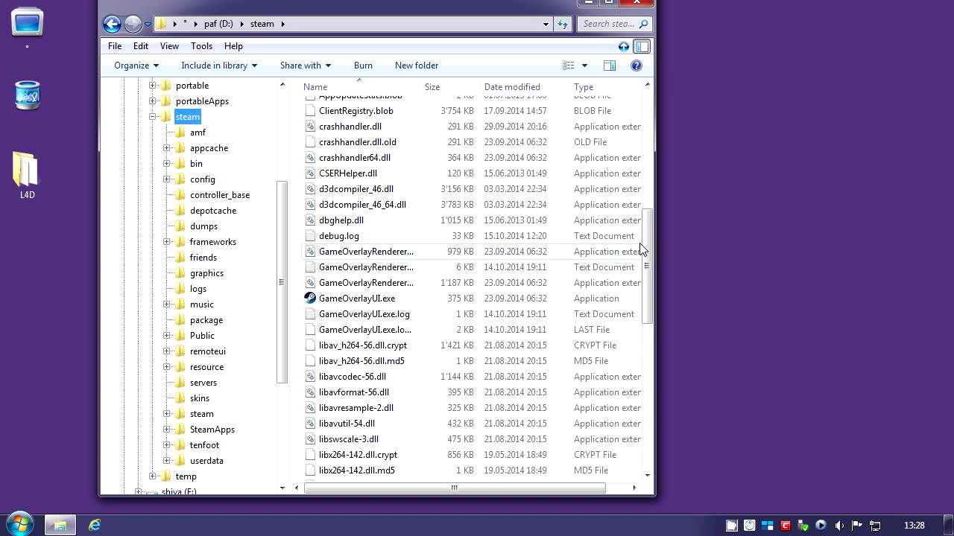
pyautogui.scroll(-6, 321, 314)
pyautogui.click(328, 299)
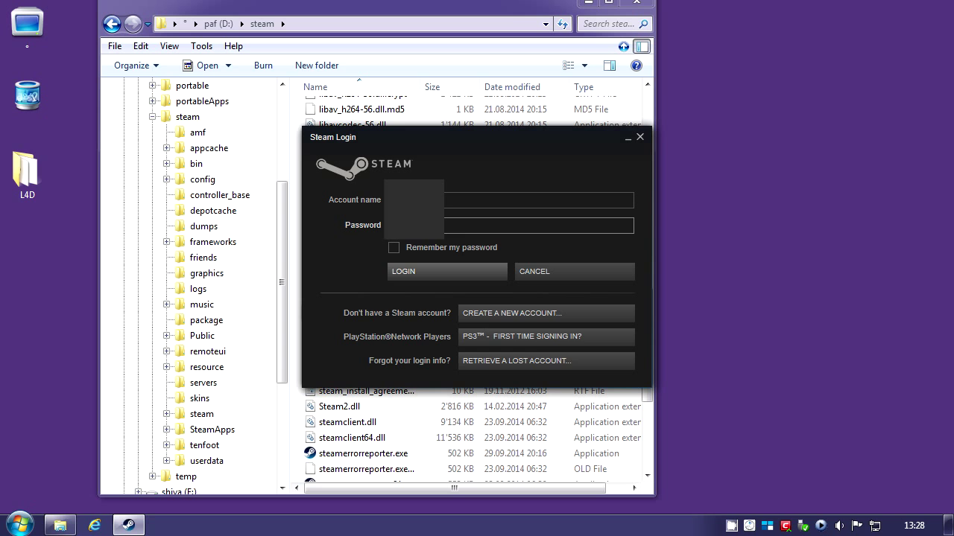
# - Log in to Steam and locate Left 4 Dead 2 Authoring Tools in the Library's Tools list
pyautogui.press('Return')
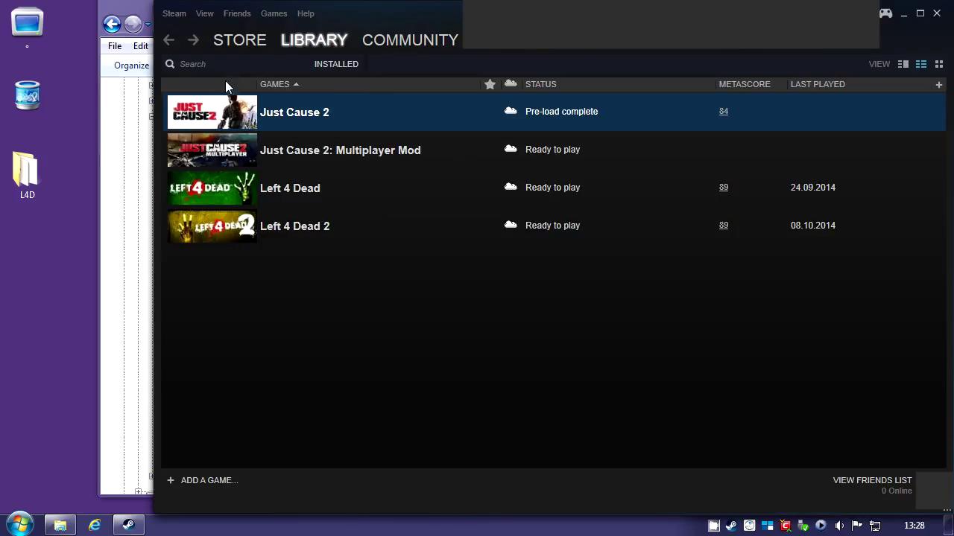
pyautogui.moveTo(309, 50)
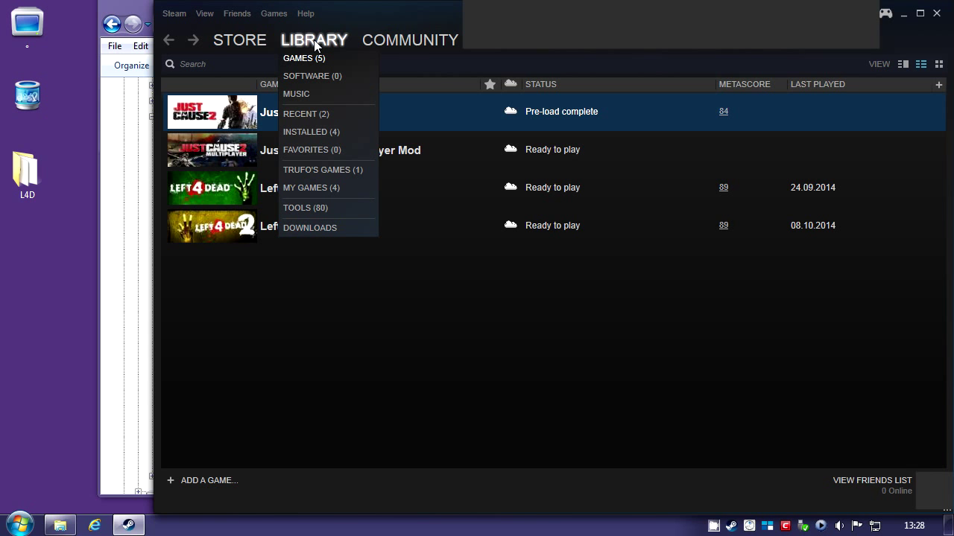
pyautogui.click(301, 208)
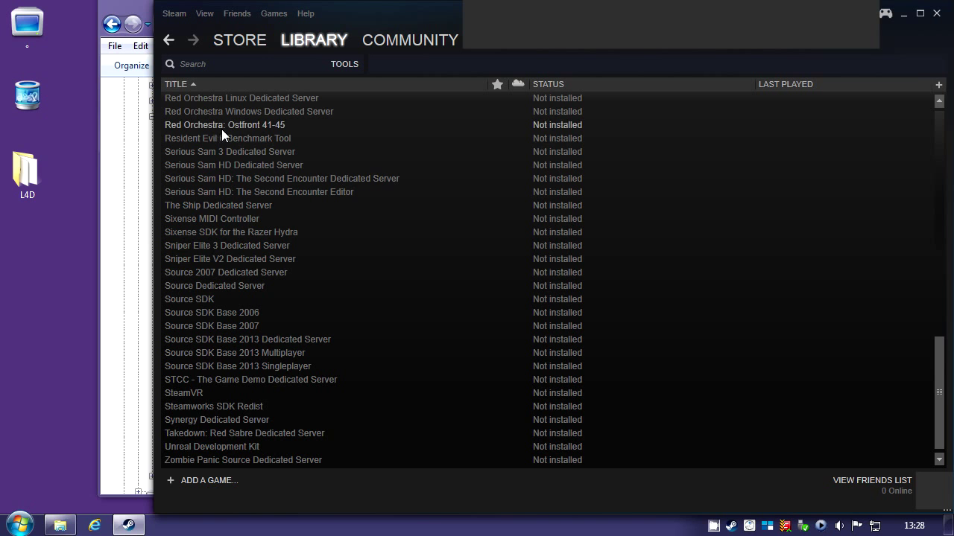
pyautogui.moveTo(939, 369); pyautogui.dragTo(948, 144)
pyautogui.scroll(-7, 304, 343)
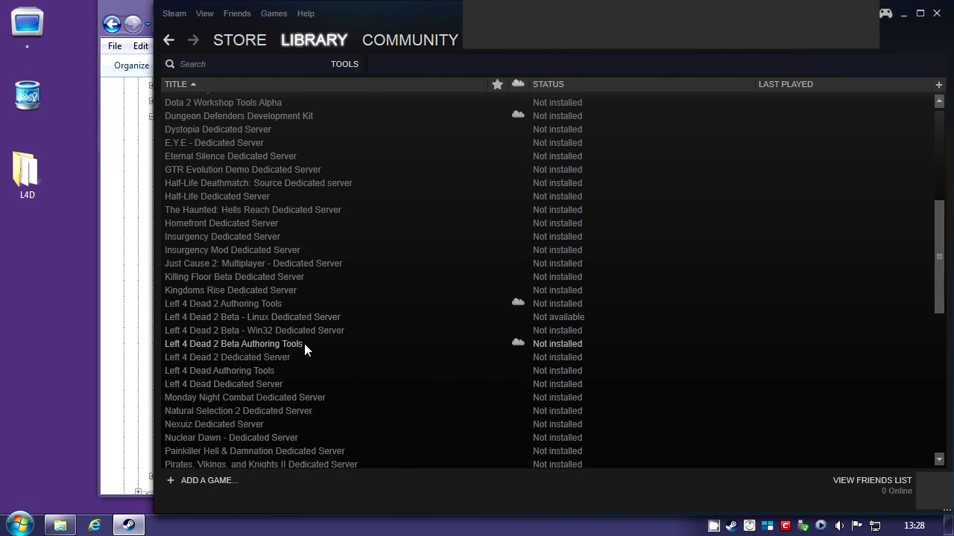
pyautogui.click(249, 306)
# - Install Left 4 Dead 2 Authoring Tools, accepting the setup wizard's defaults
pyautogui.rightClick(253, 307)
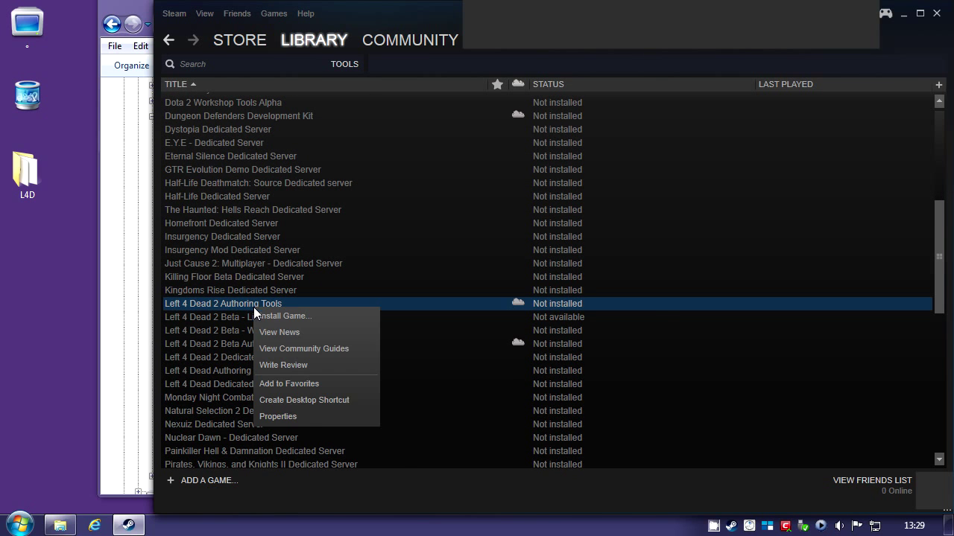
pyautogui.click(284, 318)
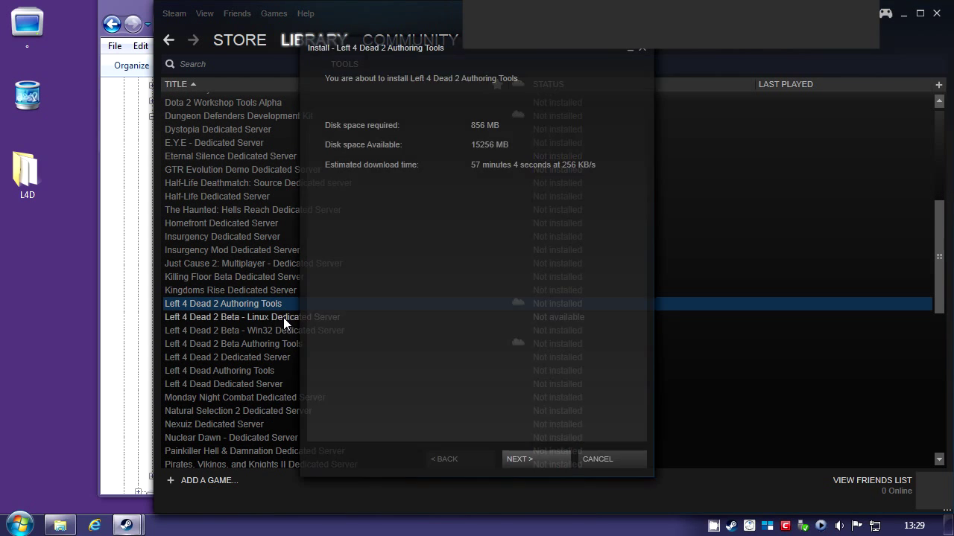
pyautogui.click(541, 462)
pyautogui.click(536, 461)
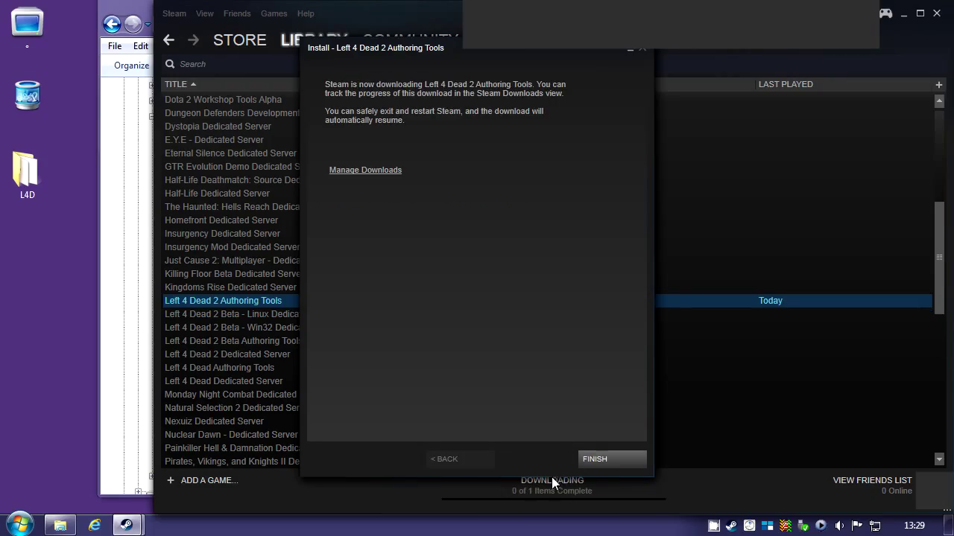
pyautogui.click(594, 459)
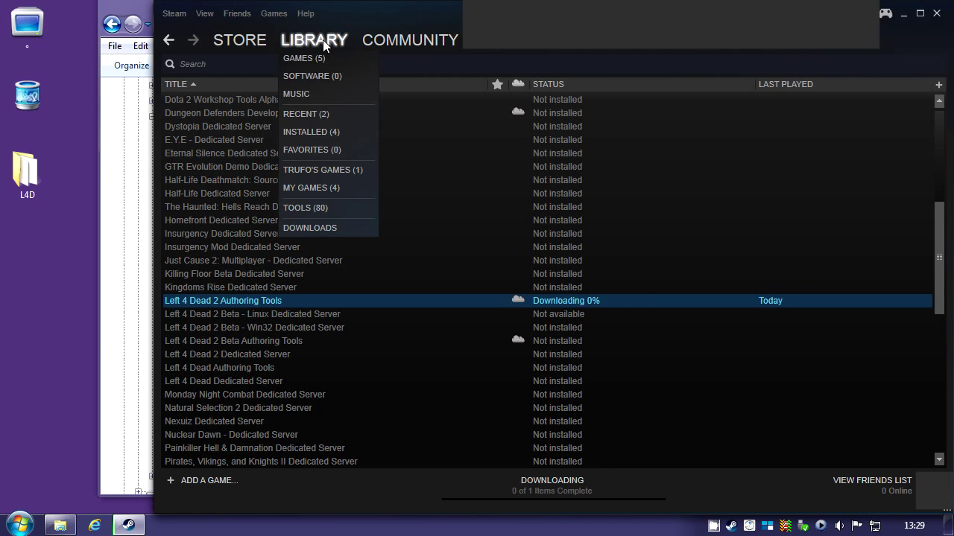
# - Show the Downloads page to follow the Authoring Tools download
pyautogui.click(295, 207)
pyautogui.moveTo(308, 45)
pyautogui.click(312, 227)
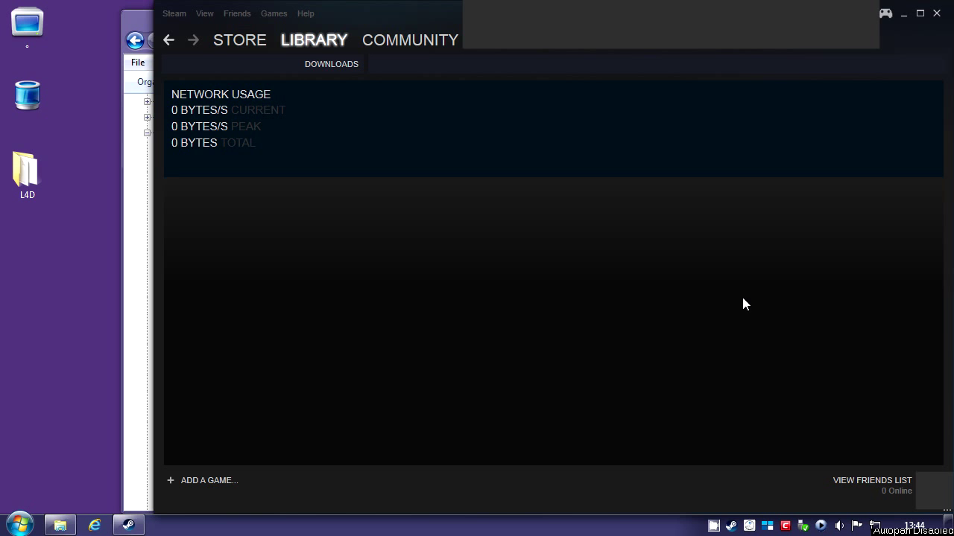
# - Close Steam, open Left 4 Dead 2's bin folder, and drag vpk.exe onto the desktop
pyautogui.click(936, 13)
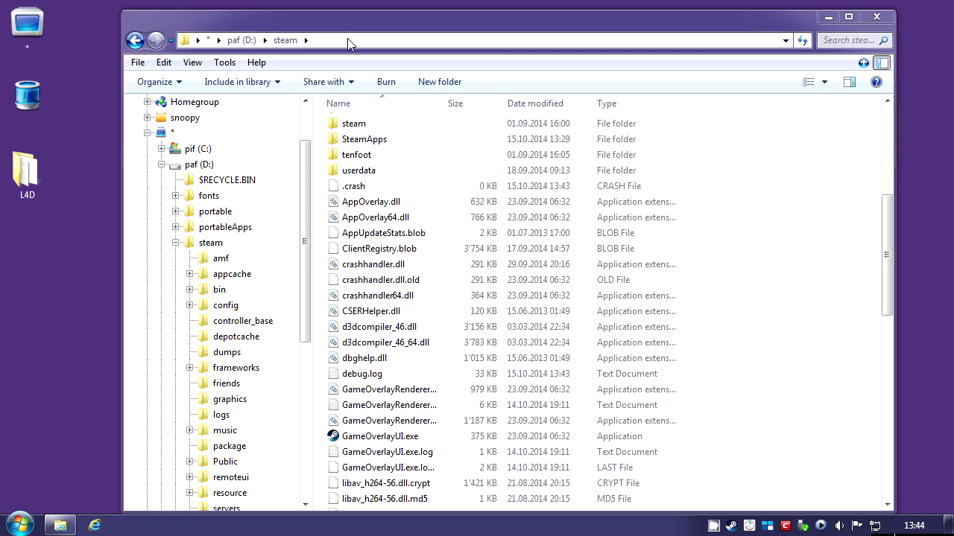
pyautogui.moveTo(308, 213); pyautogui.dragTo(308, 273)
pyautogui.click(190, 400)
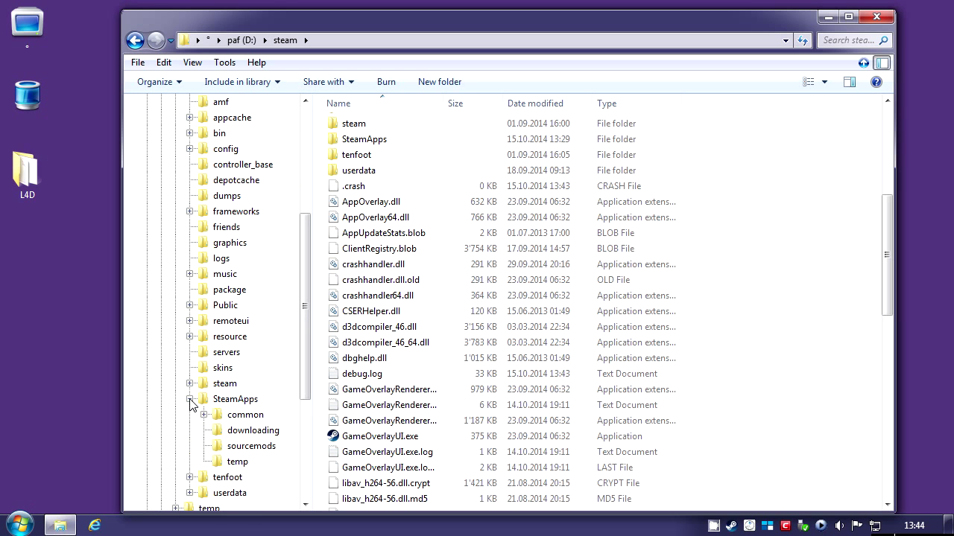
pyautogui.click(204, 415)
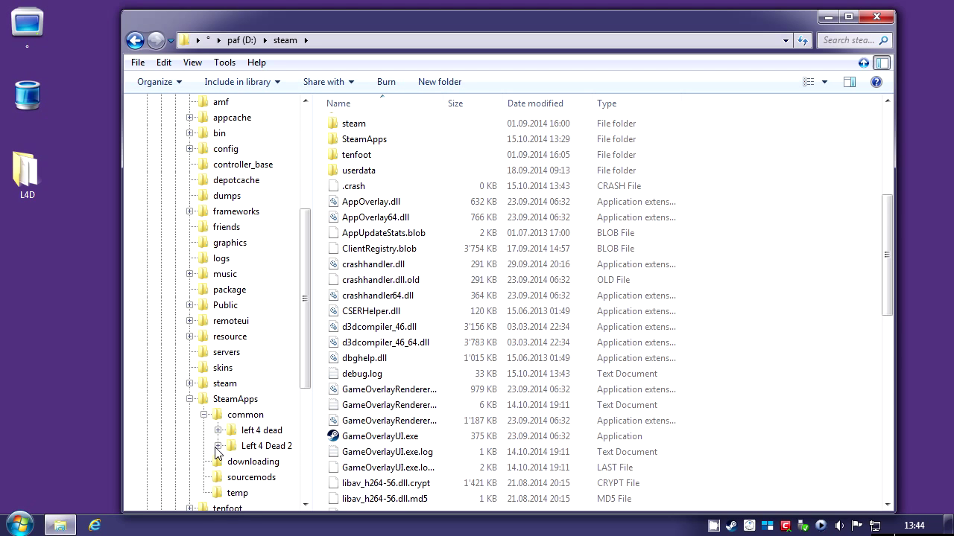
pyautogui.click(216, 446)
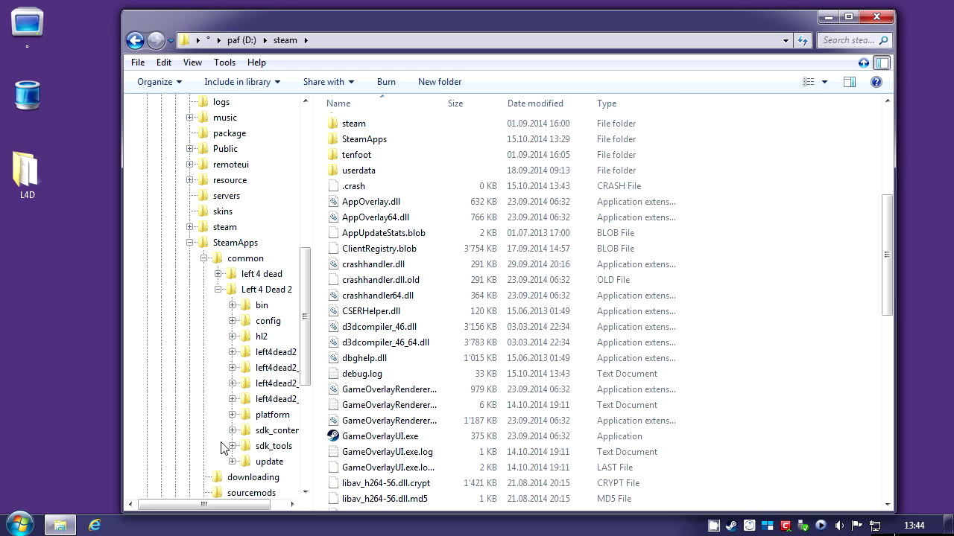
pyautogui.click(246, 310)
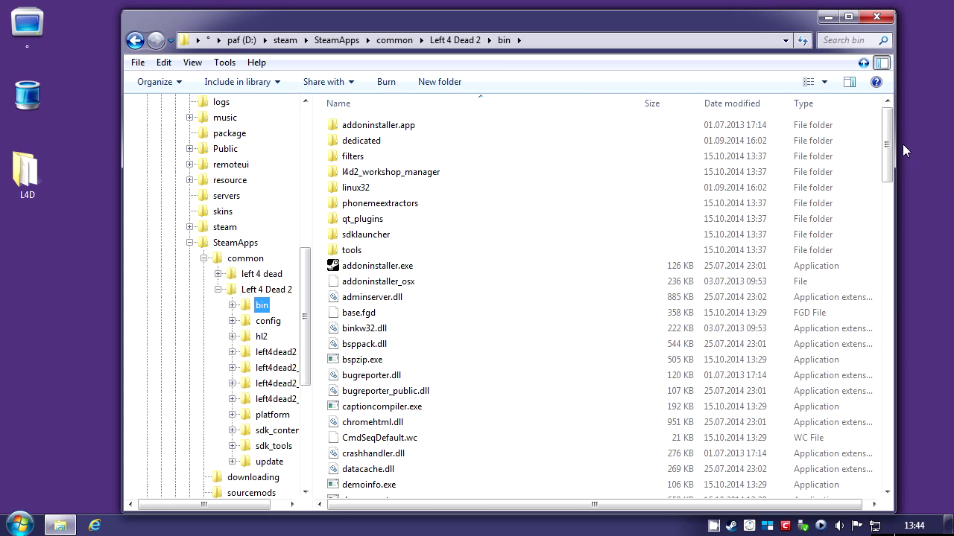
pyautogui.moveTo(887, 144); pyautogui.dragTo(879, 462)
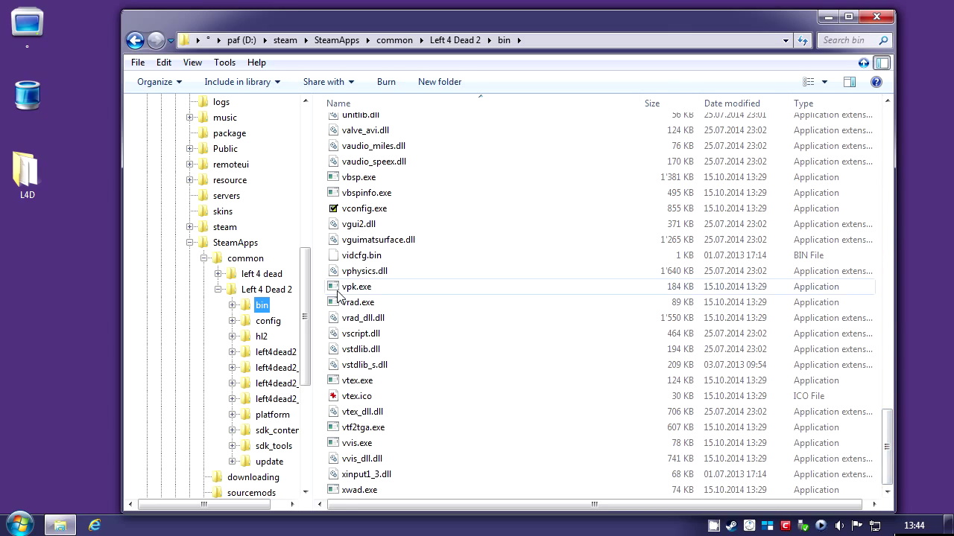
pyautogui.moveTo(333, 291); pyautogui.dragTo(52, 278)
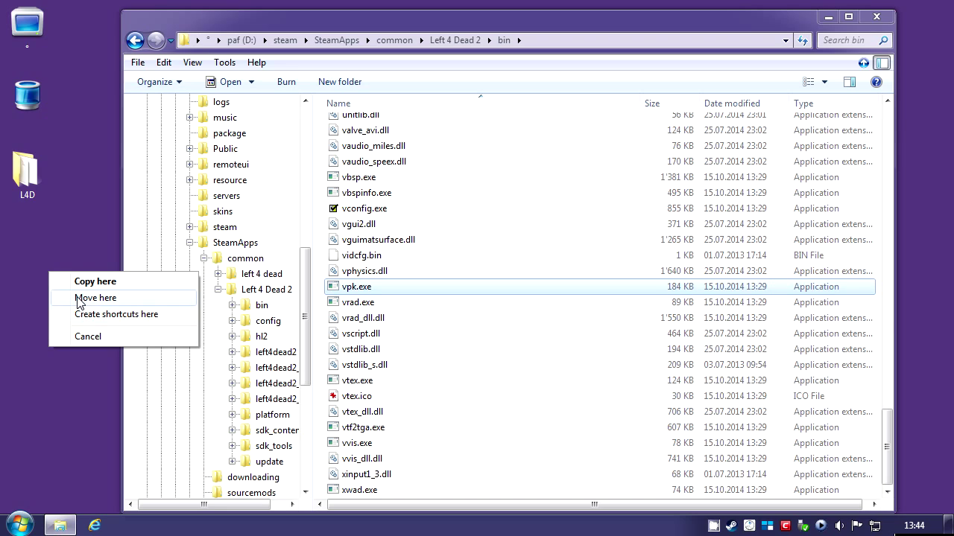
# - Create a desktop shortcut to vpk.exe at the left edge, renamed vpk
pyautogui.click(101, 314)
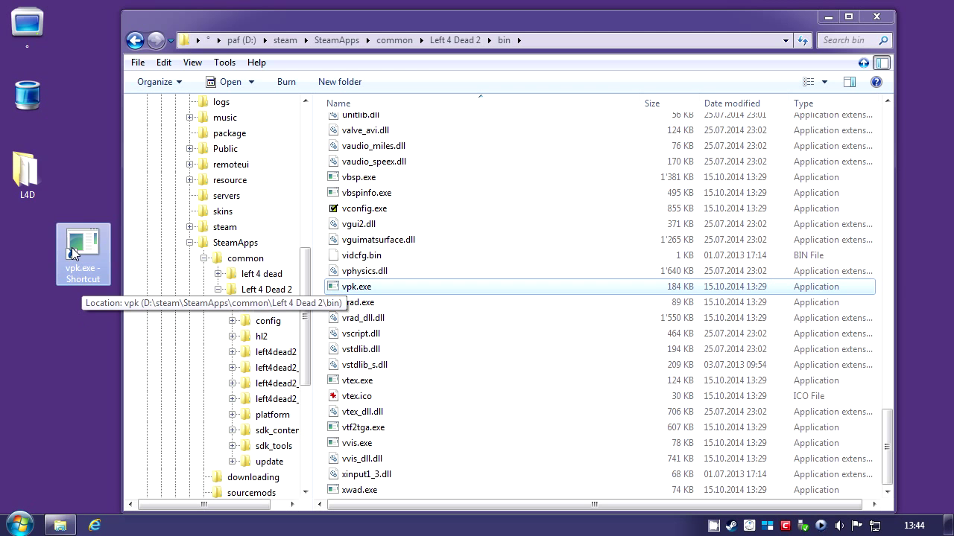
pyautogui.moveTo(73, 251); pyautogui.dragTo(30, 262)
pyautogui.click(28, 276)
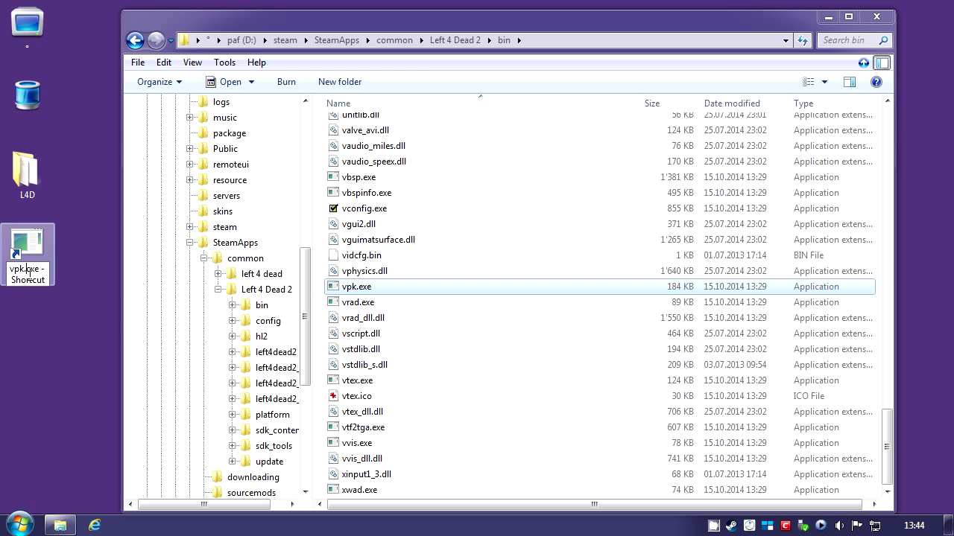
pyautogui.hotkey('shift', 'End')
pyautogui.press('Delete')
pyautogui.press('Return')
# - Collapse paf (D:) and return Explorer to the L4D folder
pyautogui.moveTo(307, 274); pyautogui.dragTo(319, 146)
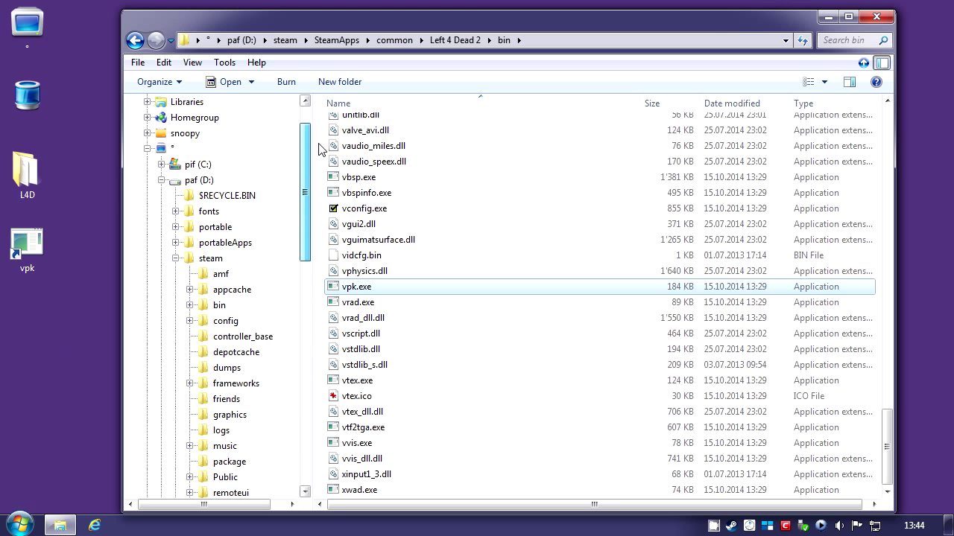
pyautogui.click(161, 181)
pyautogui.click(177, 359)
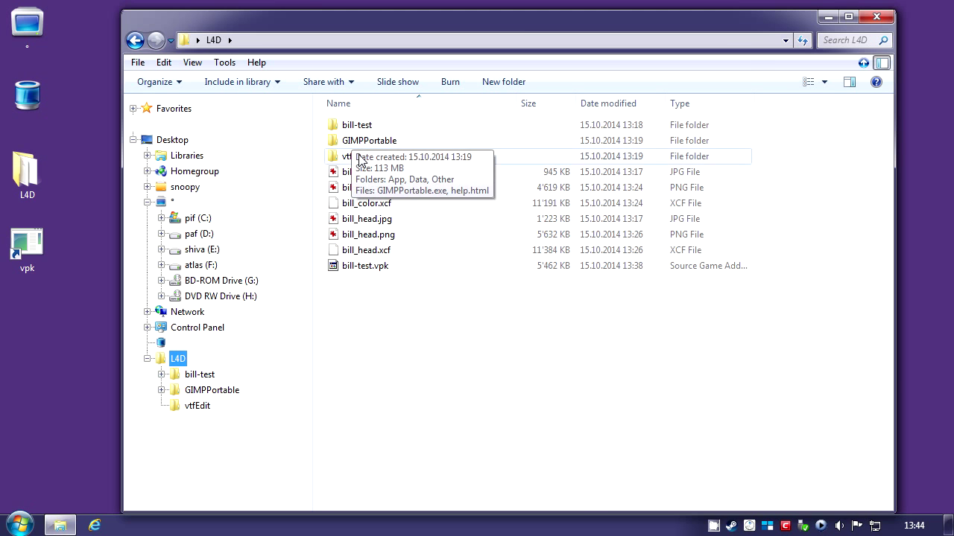
# - Delete the old bill-test.vpk to the Recycle Bin
pyautogui.rightClick(365, 269)
pyautogui.click(401, 432)
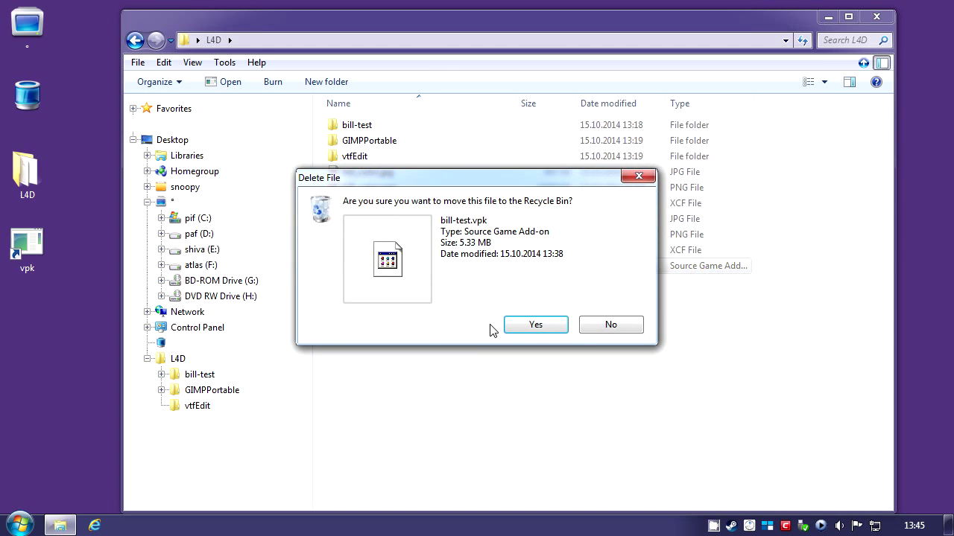
pyautogui.click(534, 326)
# - Pack the bill-test folder into a new bill-test.vpk via the vpk shortcut
pyautogui.click(349, 127)
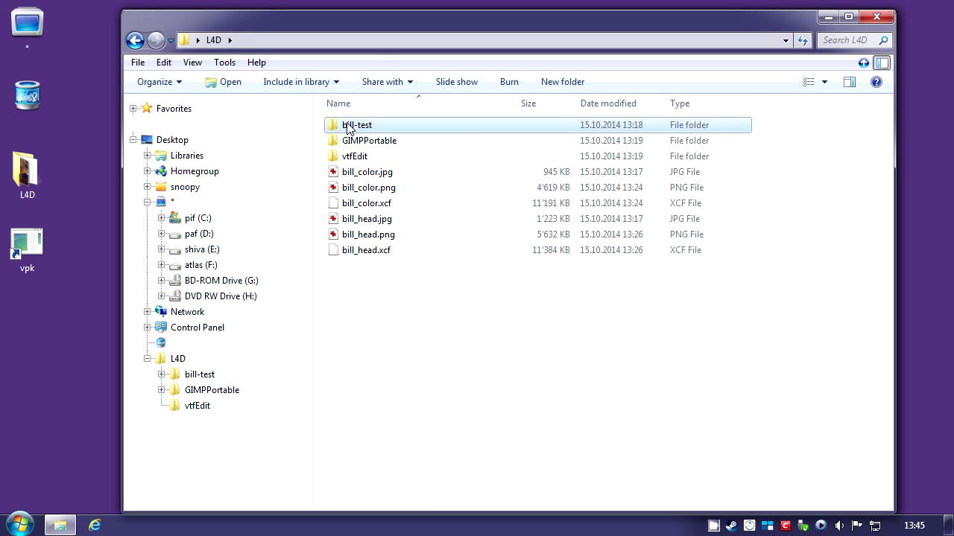
pyautogui.moveTo(345, 128); pyautogui.dragTo(30, 260)
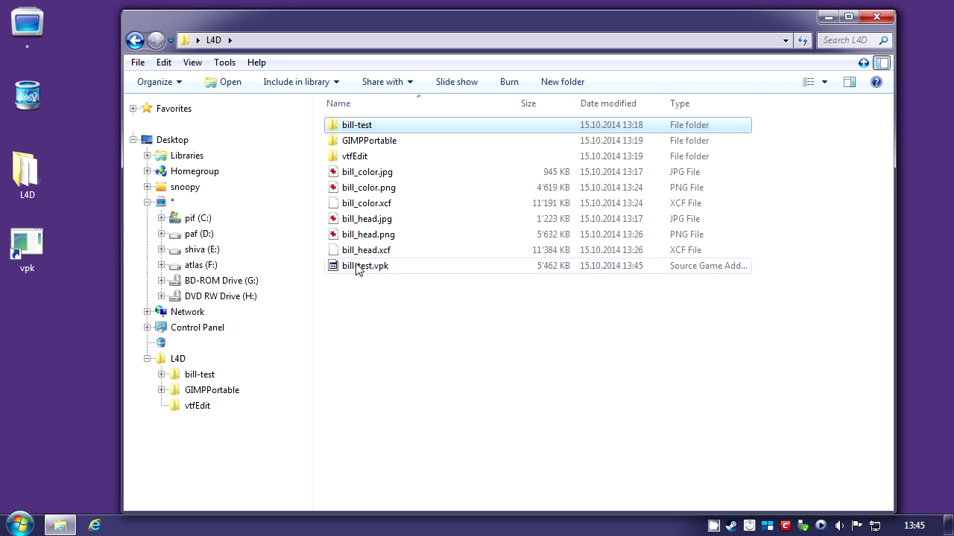
pyautogui.click(373, 268)
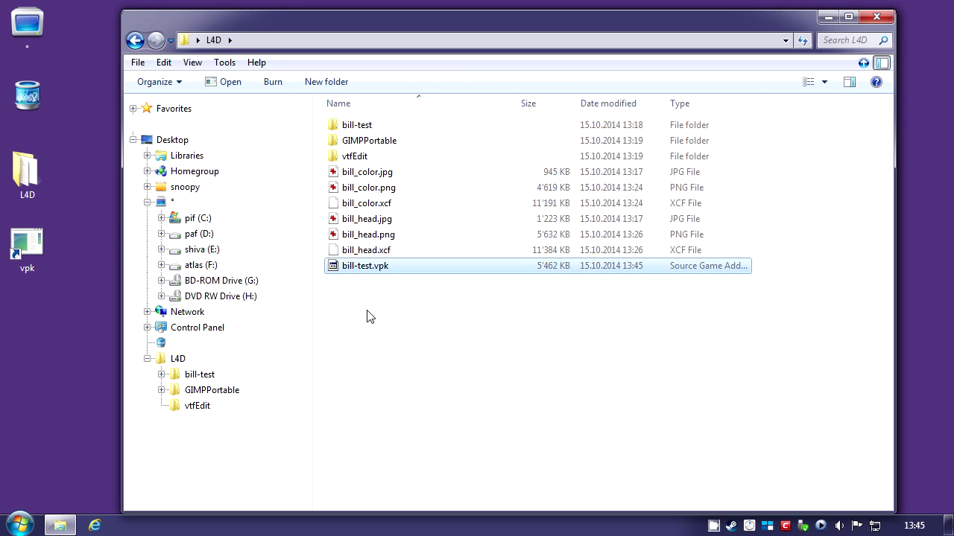
# - Copy bill-test.vpk and browse the D: drive tree to the Left 4 Dead 2 left4dead2 folder
pyautogui.rightClick(365, 272)
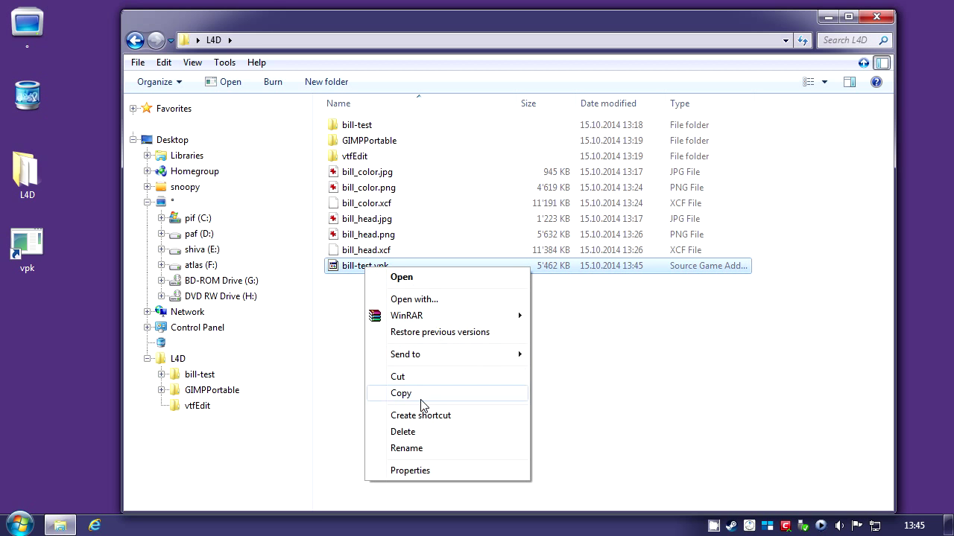
pyautogui.click(401, 393)
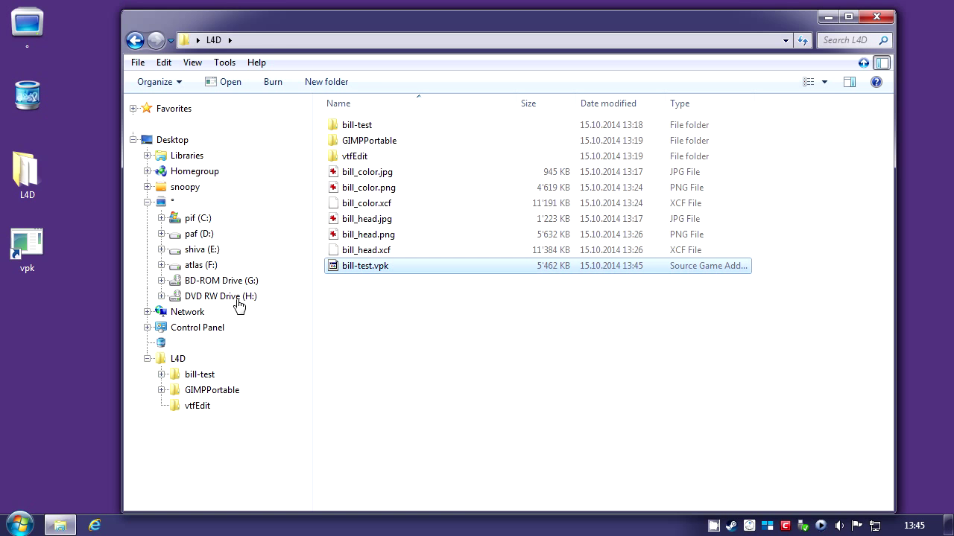
pyautogui.click(162, 234)
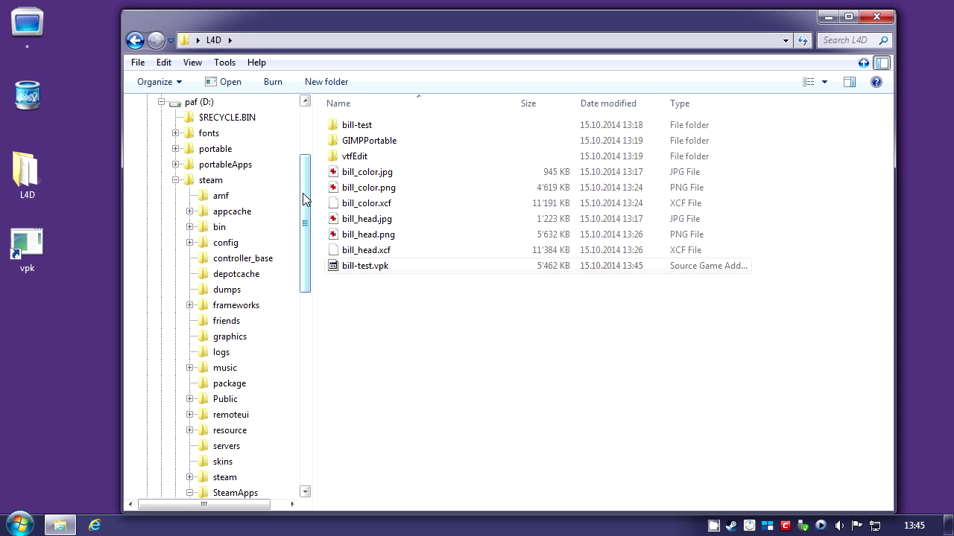
pyautogui.scroll(-1, 303, 193)
pyautogui.moveTo(303, 193); pyautogui.dragTo(304, 281)
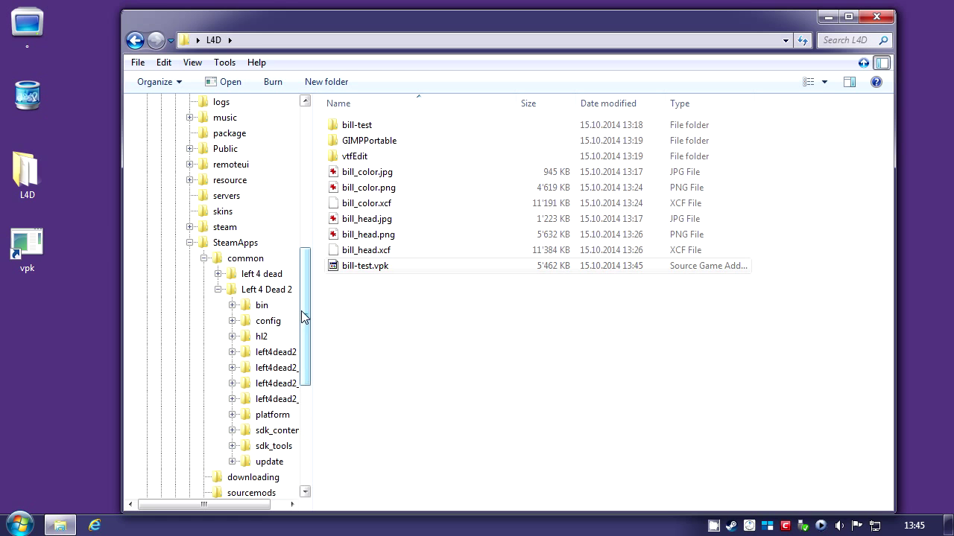
pyautogui.moveTo(303, 315); pyautogui.dragTo(302, 341)
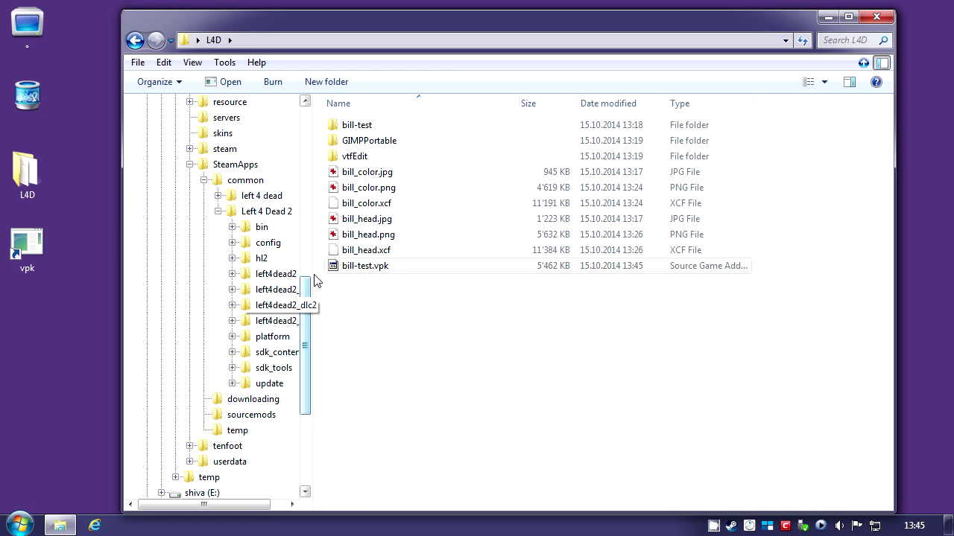
pyautogui.moveTo(311, 273); pyautogui.dragTo(364, 274)
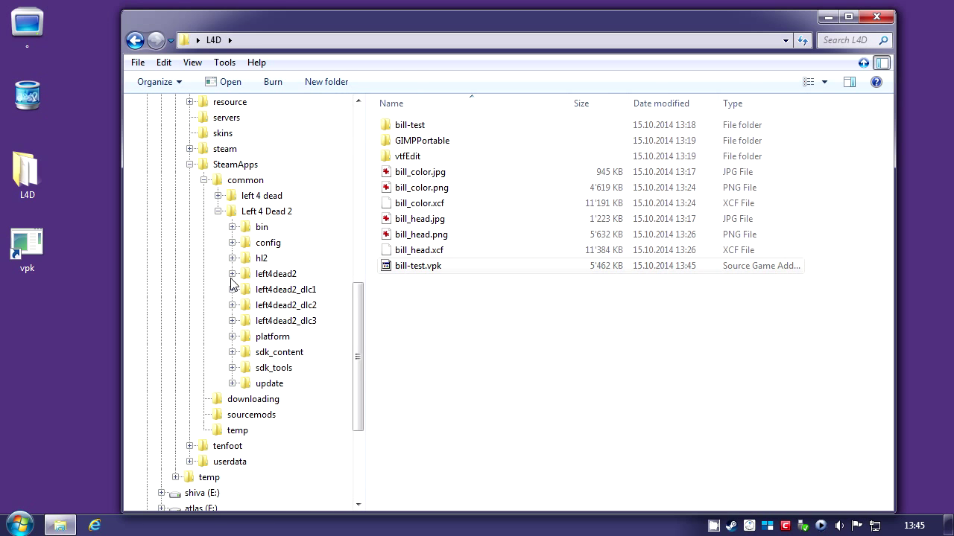
pyautogui.click(232, 274)
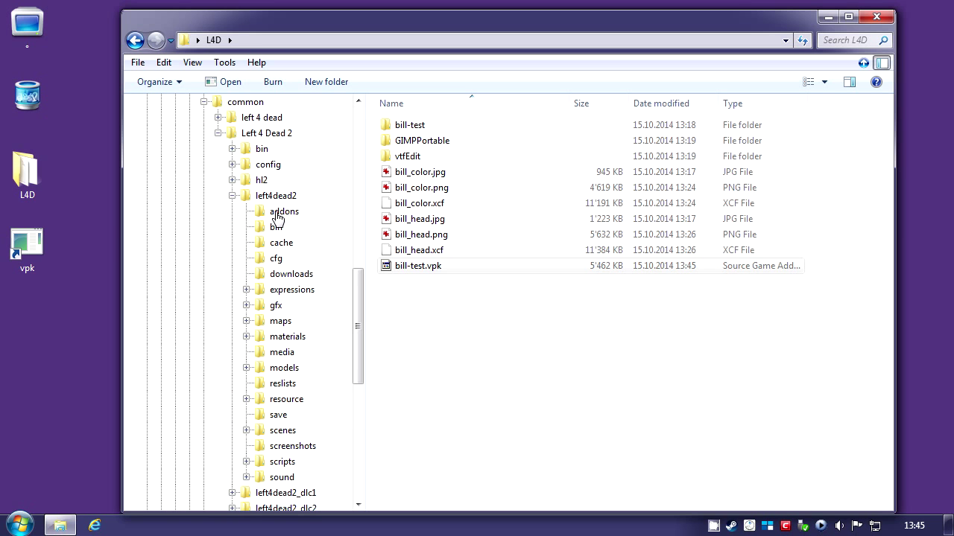
# - Paste bill-test.vpk into the addons folder and open it to confirm the 5,462 KB file
pyautogui.rightClick(281, 214)
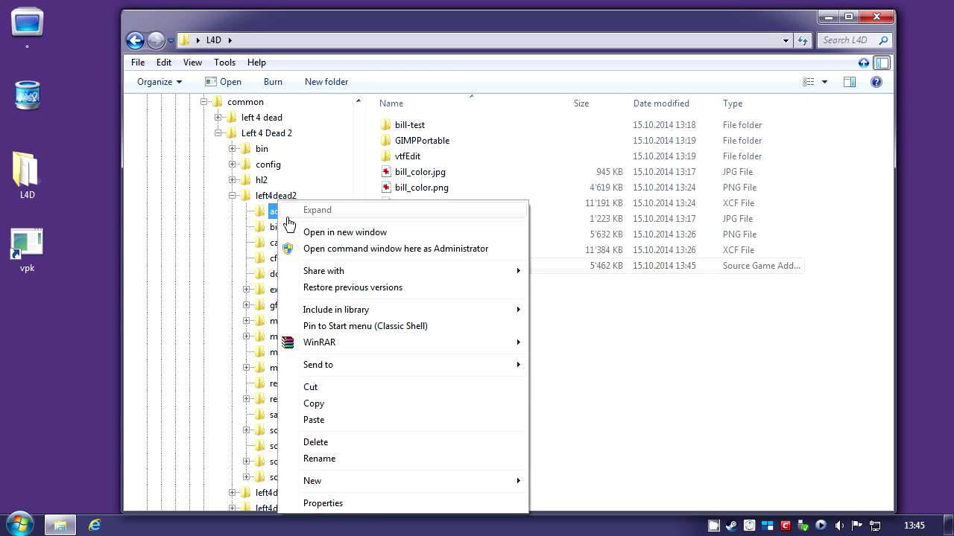
pyautogui.click(329, 421)
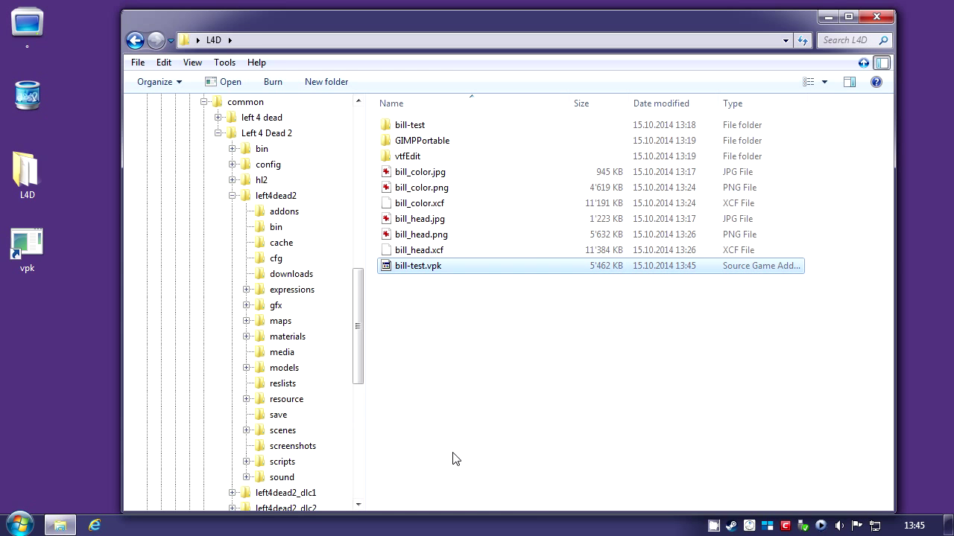
pyautogui.click(286, 214)
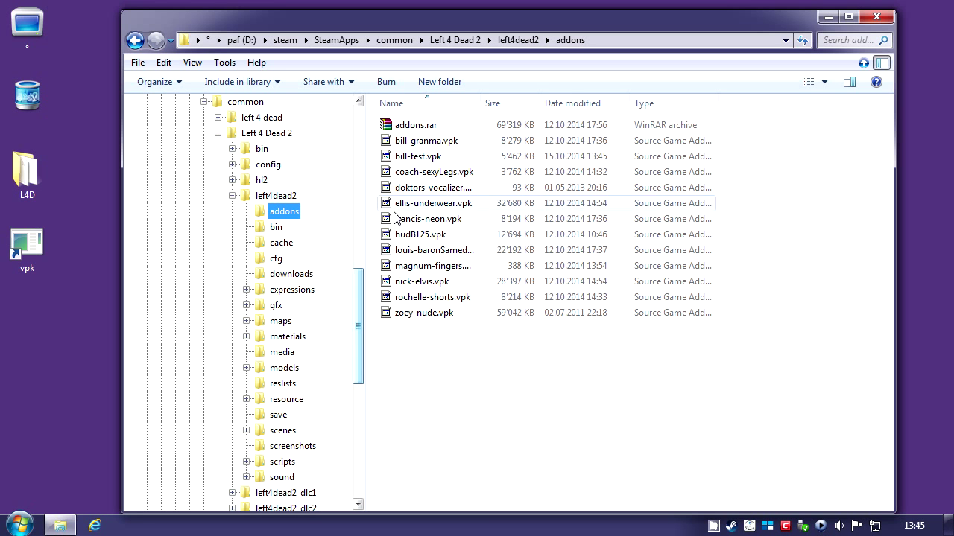
pyautogui.moveTo(359, 341); pyautogui.dragTo(358, 270)
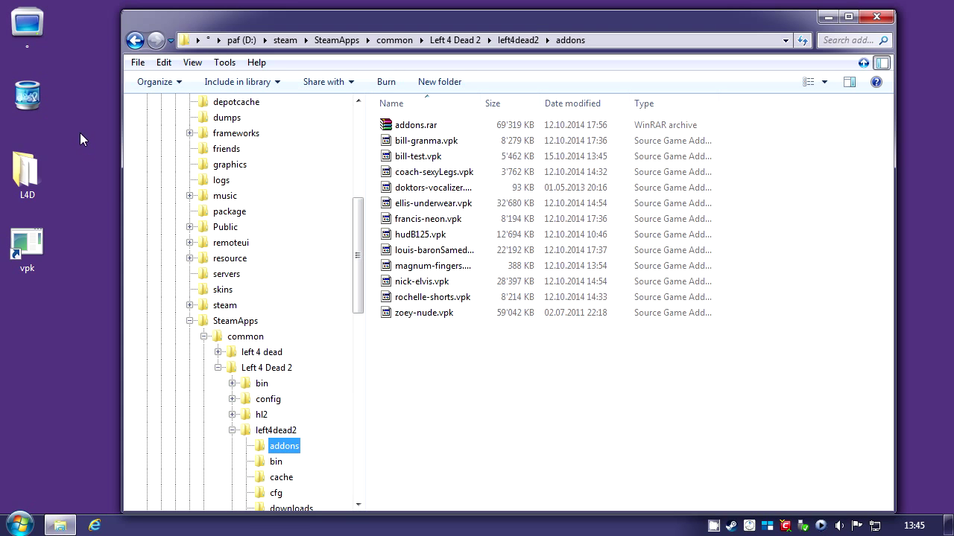